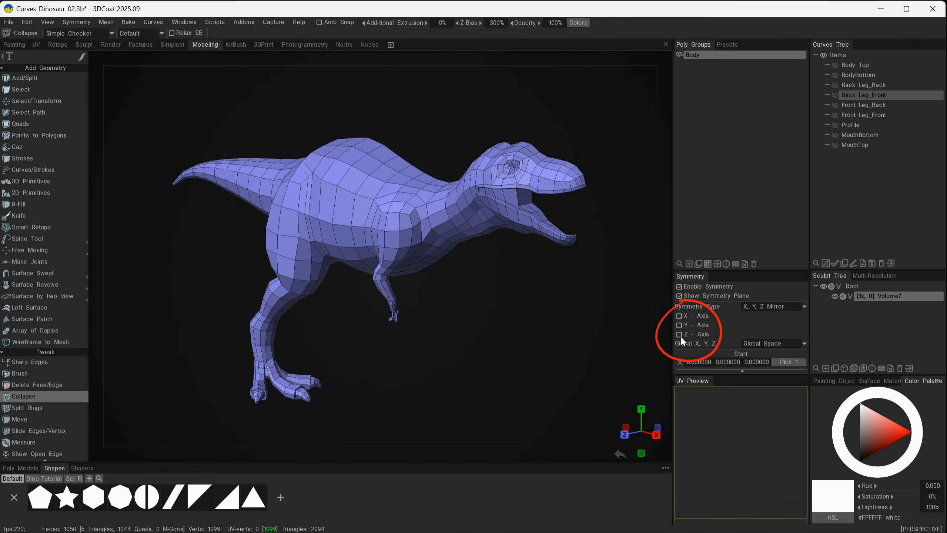
Open the symmetry settings and turn on X, Y, Z Mirror symmetry for the Z axis
mouse_move(481, 265)
alt+mouse_down()
mouse_move(372, 268)
mouse_move(407, 272)
mouse_move(505, 338)
mouse_move(504, 277)
mouse_move(451, 279)
mouse_move(472, 279)
alt+mouse_up()
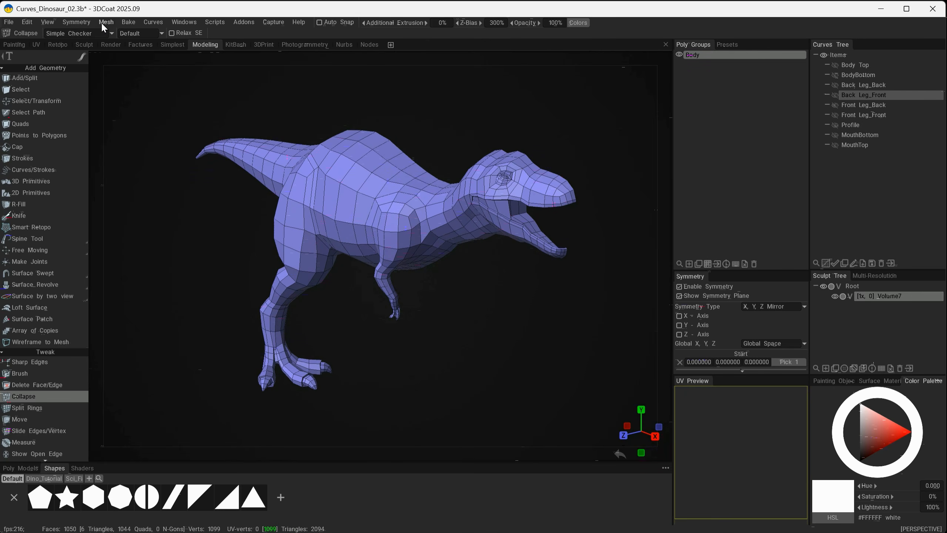
click(82, 23)
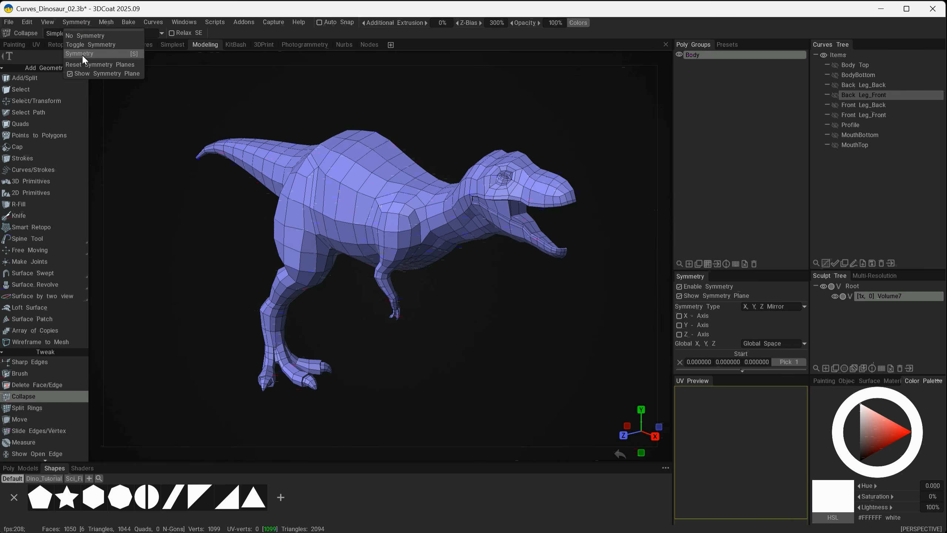
click(122, 53)
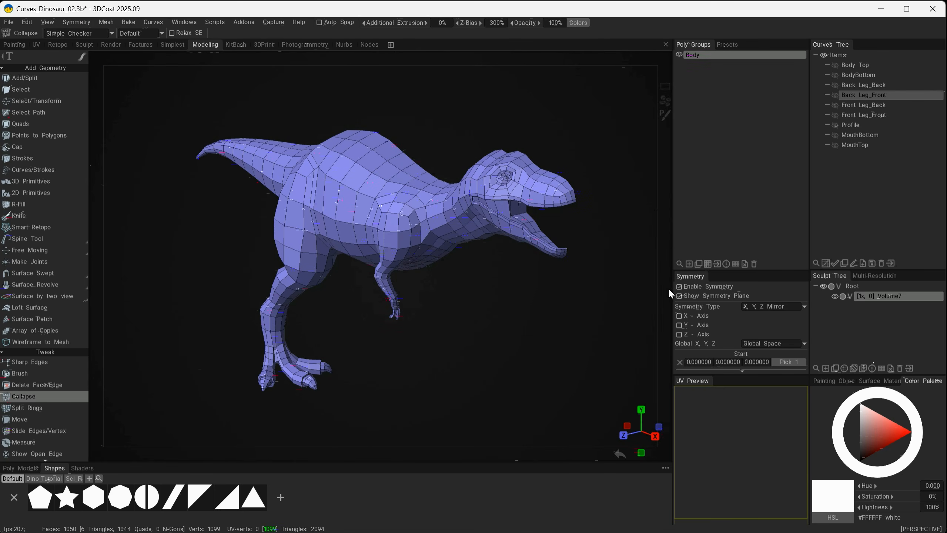
click(679, 333)
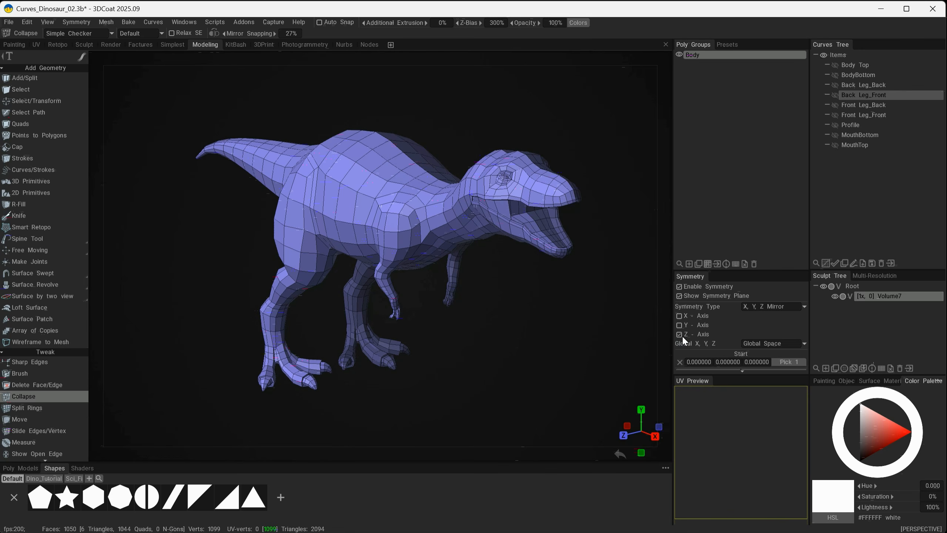
alt+drag(512, 302, 504, 336)
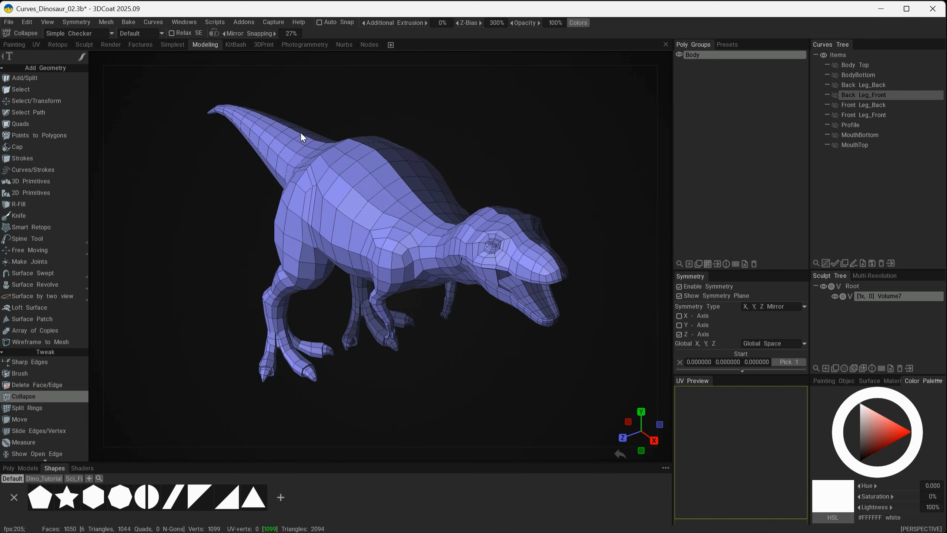
Review the mesh options for Virtual Mirror Mode and for applying symmetry to the current layer
click(107, 22)
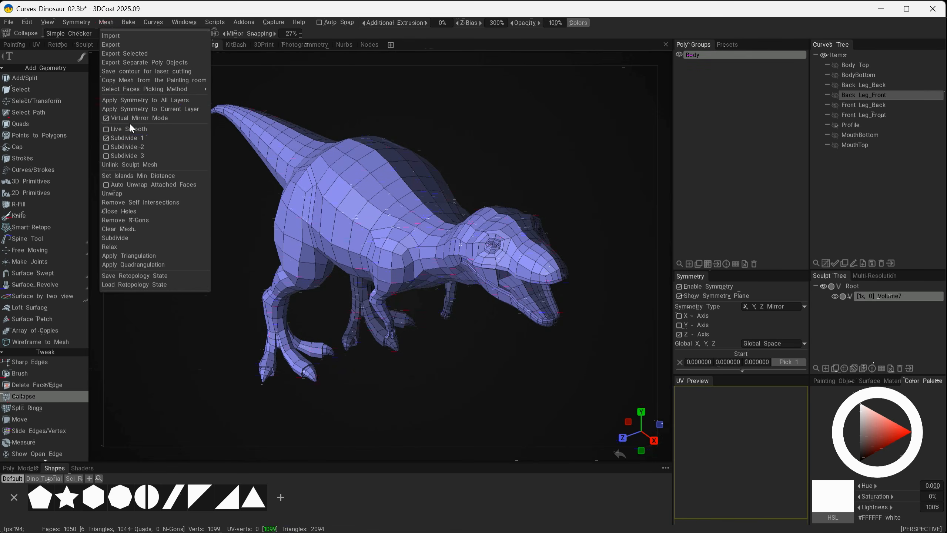
mouse_move(115, 119)
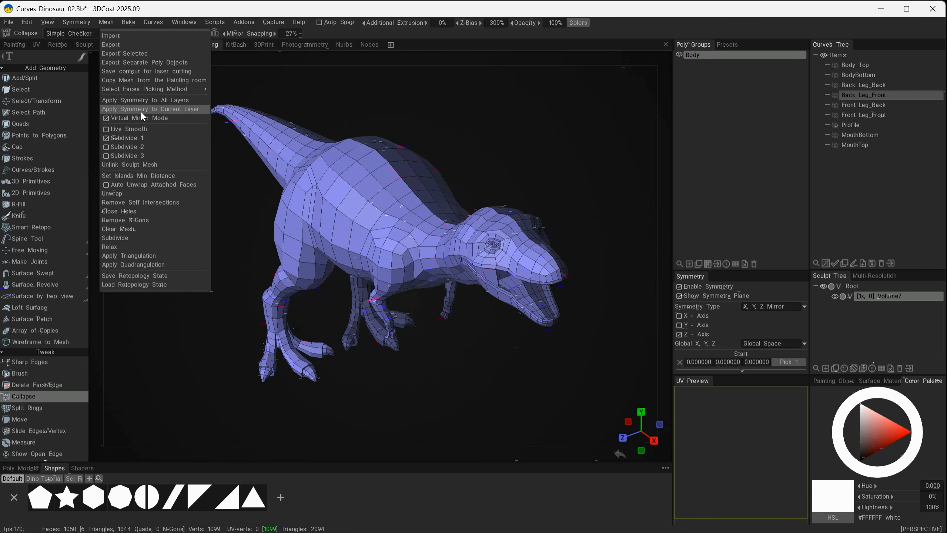
mouse_move(174, 111)
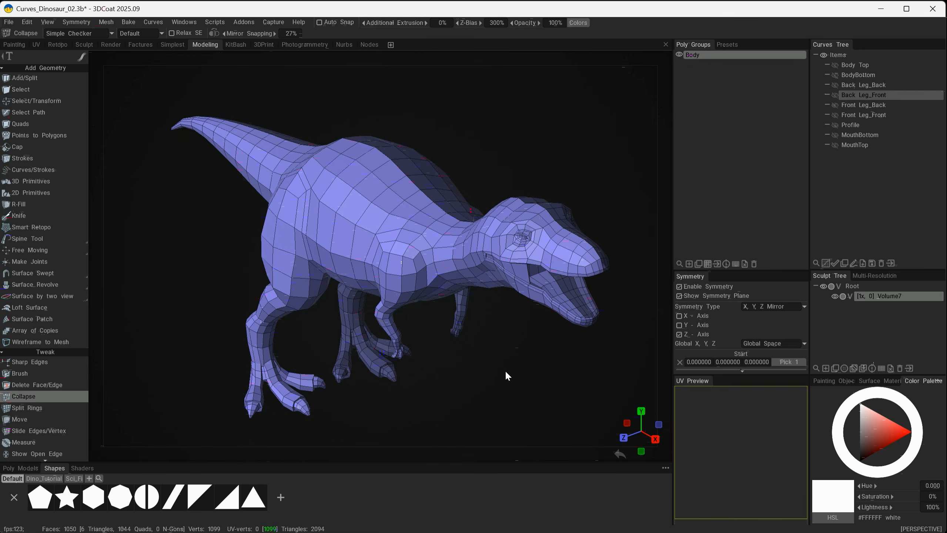
Examine the mirrored dinosaur from the side, top and front, comparing its body and head proportions with the reference image
mouse_move(499, 370)
alt+mouse_down()
mouse_move(533, 367)
mouse_move(498, 350)
mouse_move(531, 347)
mouse_move(502, 339)
mouse_move(510, 344)
alt+mouse_up()
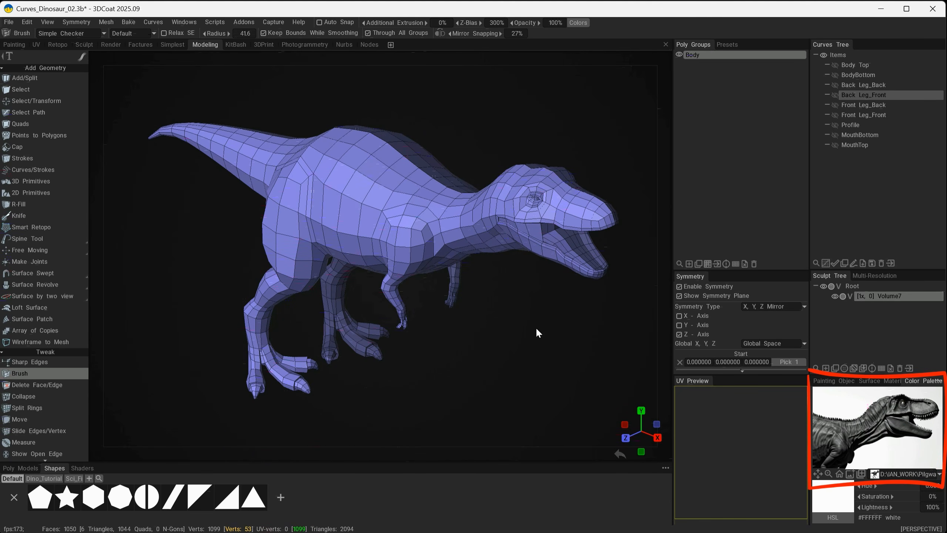
alt+drag(536, 328, 504, 357)
alt+drag(486, 289, 537, 373)
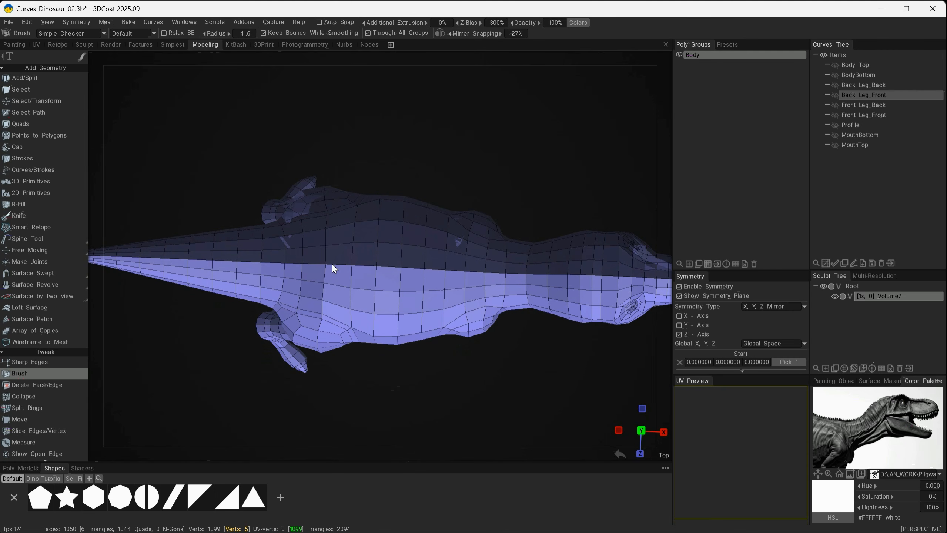
alt+drag(442, 296, 261, 306)
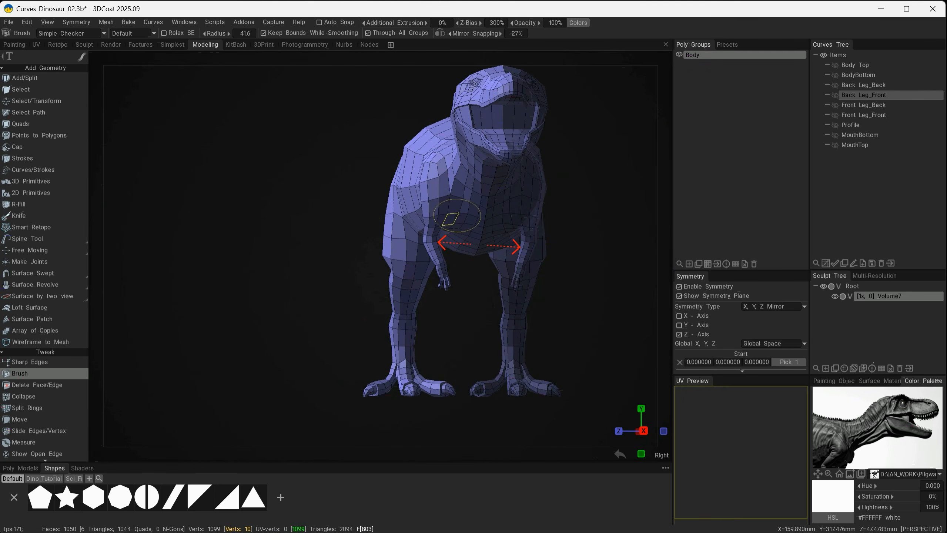
key(alt)
alt+drag(469, 262, 548, 350)
alt+middle_drag(547, 348, 465, 317)
alt+drag(419, 304, 439, 332)
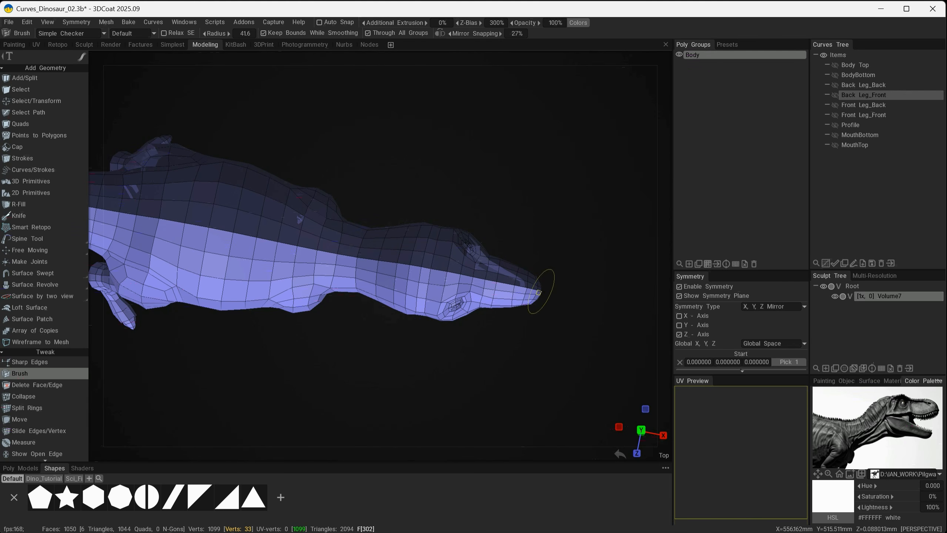
alt+drag(496, 361, 433, 185)
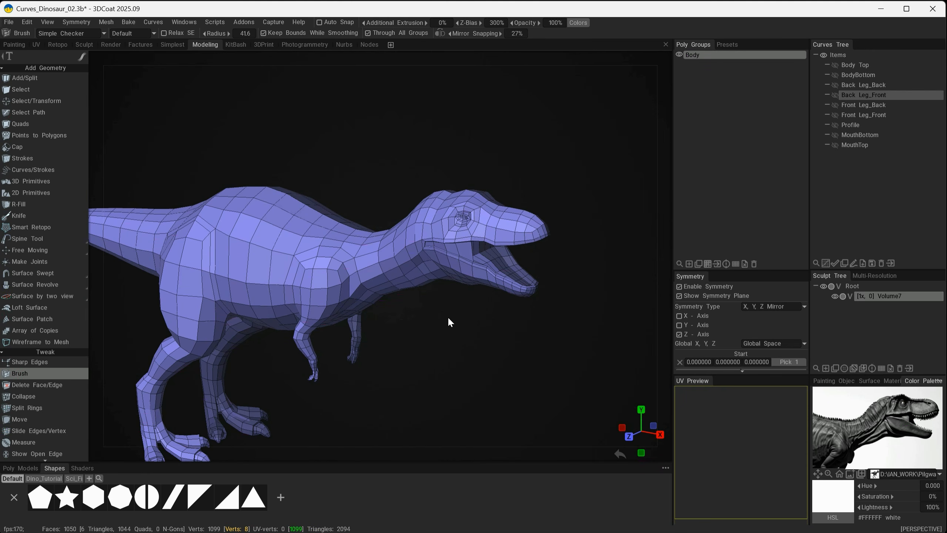
drag(448, 318, 415, 227)
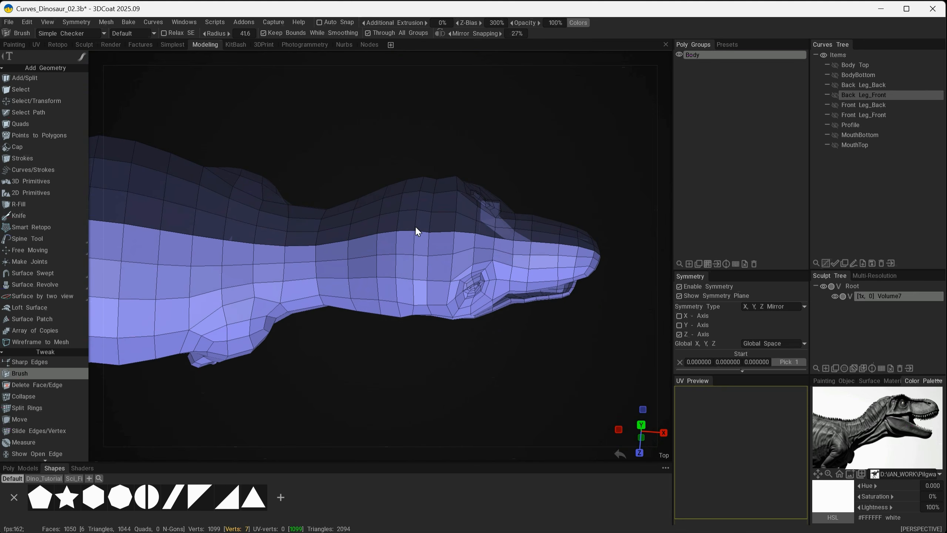
alt+drag(486, 373, 357, 394)
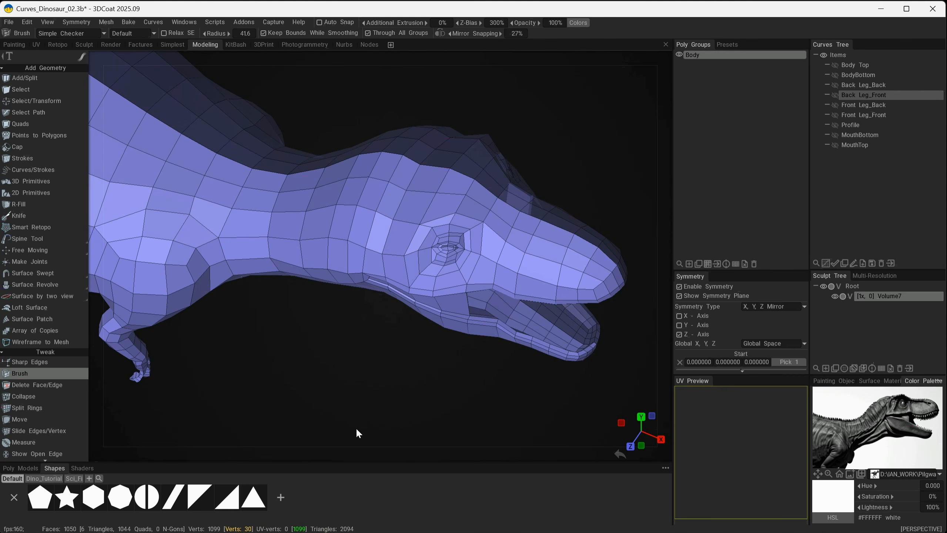
alt+drag(356, 427, 416, 396)
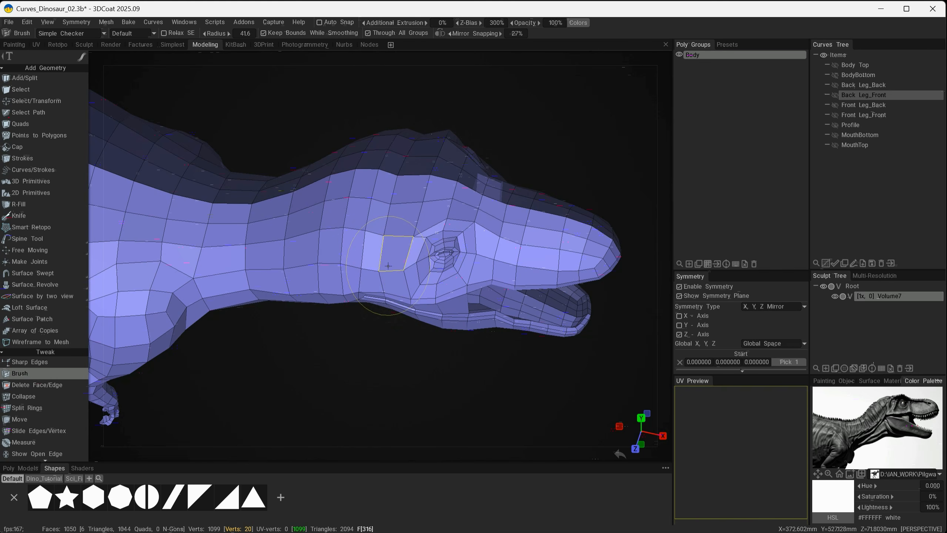
Reduce the Brush radius to about 23.7 and adjust the vertices below the eye and around the jaw corner
right_drag(432, 279, 431, 290)
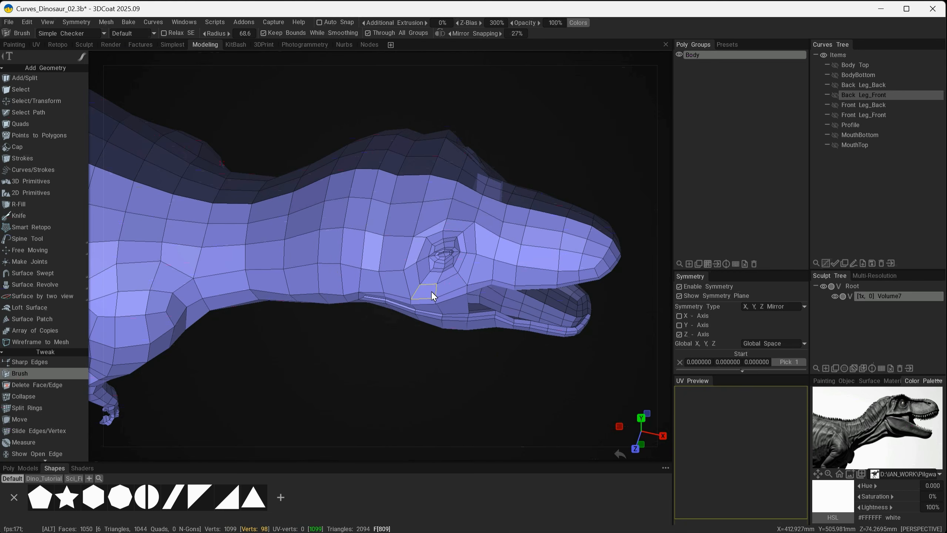
mouse_move(431, 290)
middle_down()
mouse_move(359, 276)
mouse_move(435, 253)
middle_up()
right_drag(435, 254, 413, 287)
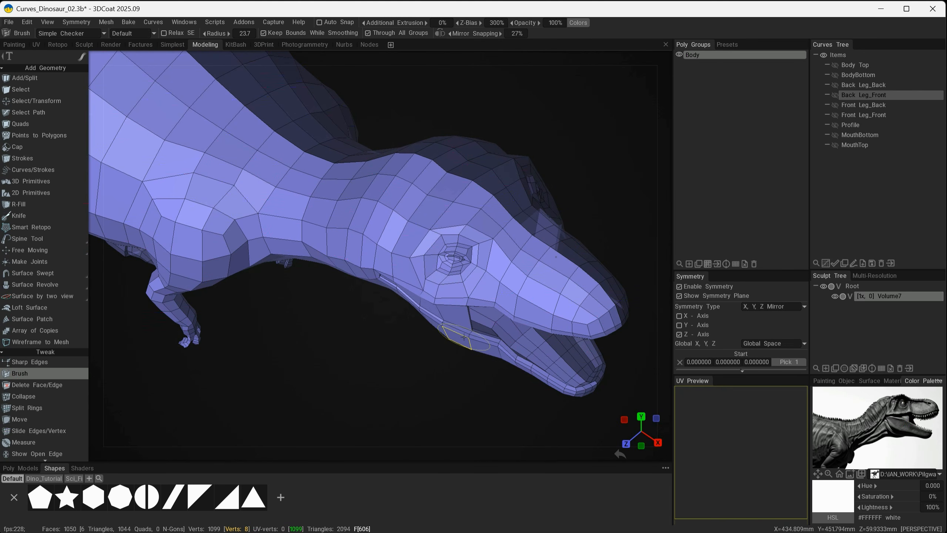
right_drag(465, 336, 419, 291)
mouse_move(418, 292)
mouse_down()
mouse_move(435, 282)
mouse_move(412, 293)
mouse_up()
Enlarge the Brush radius and reshape the side of the neck behind the jaw
alt+middle_drag(263, 274, 427, 298)
alt+drag(427, 298, 425, 189)
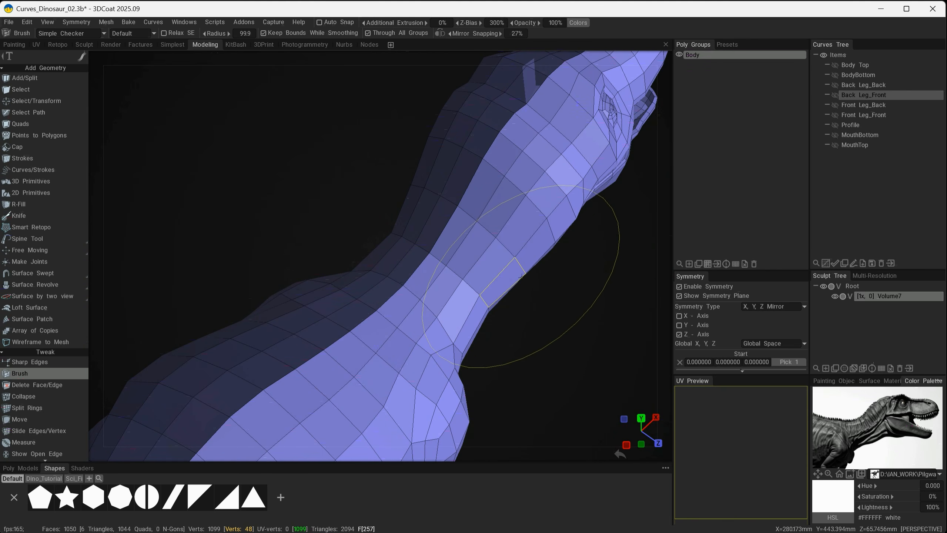
mouse_move(525, 275)
mouse_down()
mouse_move(444, 230)
mouse_move(451, 197)
mouse_move(385, 161)
mouse_move(398, 155)
mouse_move(436, 169)
mouse_move(600, 396)
mouse_move(564, 323)
mouse_move(613, 301)
mouse_move(441, 270)
mouse_move(371, 220)
mouse_move(356, 260)
mouse_up()
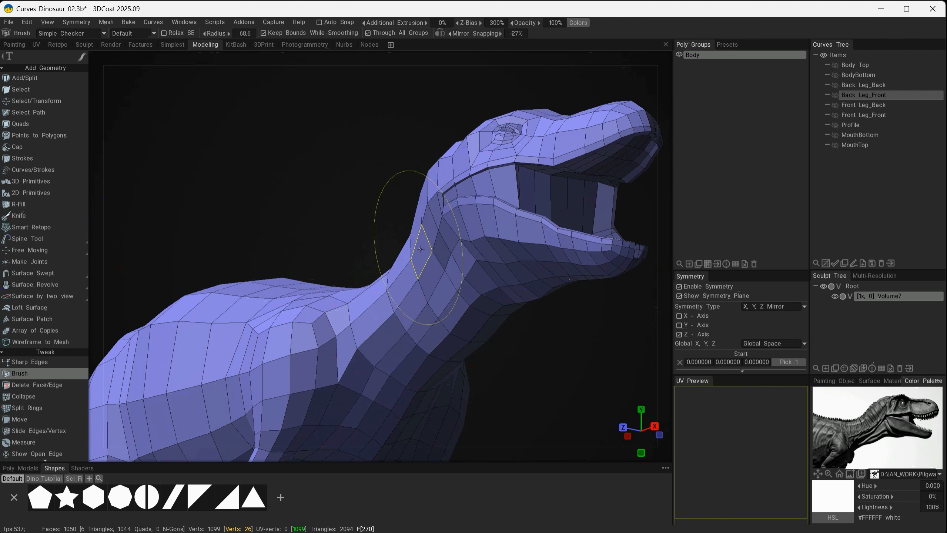
mouse_move(349, 217)
alt+mouse_down()
mouse_move(493, 320)
mouse_move(514, 316)
mouse_move(482, 306)
mouse_move(383, 214)
mouse_move(343, 152)
mouse_move(555, 345)
alt+mouse_up()
scroll(431, 287, down, 4)
Try a small Brush stroke on the side of the neck below the jaw and undo it
drag(419, 278, 423, 278)
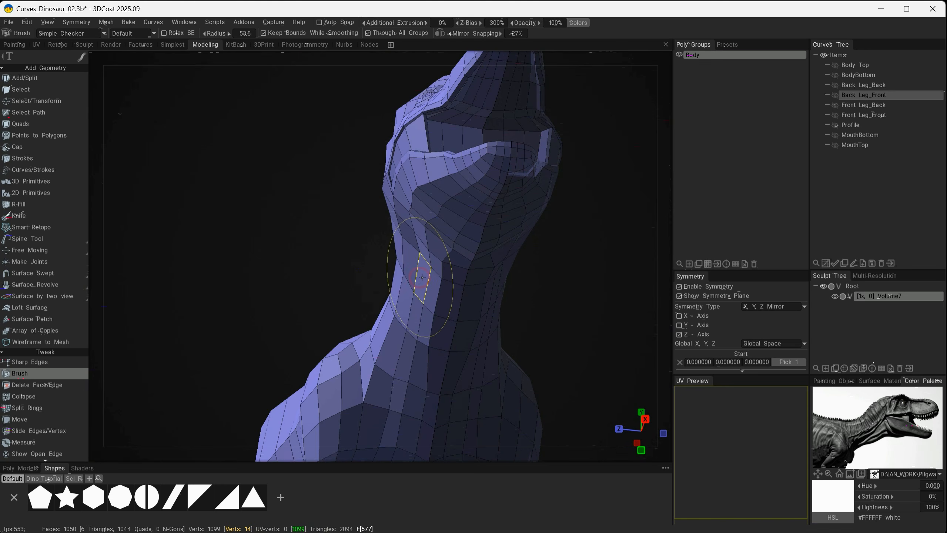
right_drag(422, 277, 418, 278)
key(ctrl+z)
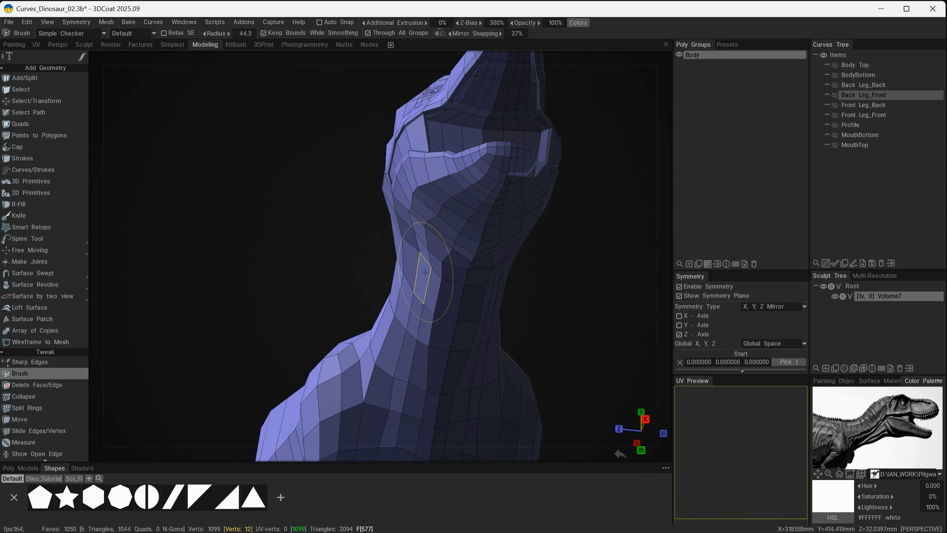
drag(412, 368, 397, 367)
mouse_move(396, 367)
alt+mouse_down()
mouse_move(535, 390)
mouse_move(517, 377)
mouse_move(359, 370)
mouse_move(99, 394)
alt+mouse_up()
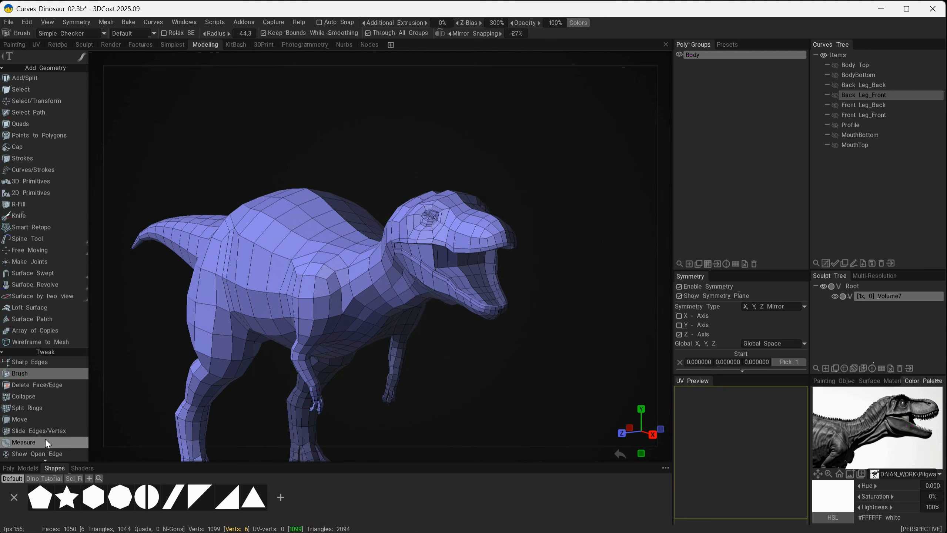
Use the Select tool in vertex mode to select the vertices around the shoulder and upper arm
click(35, 89)
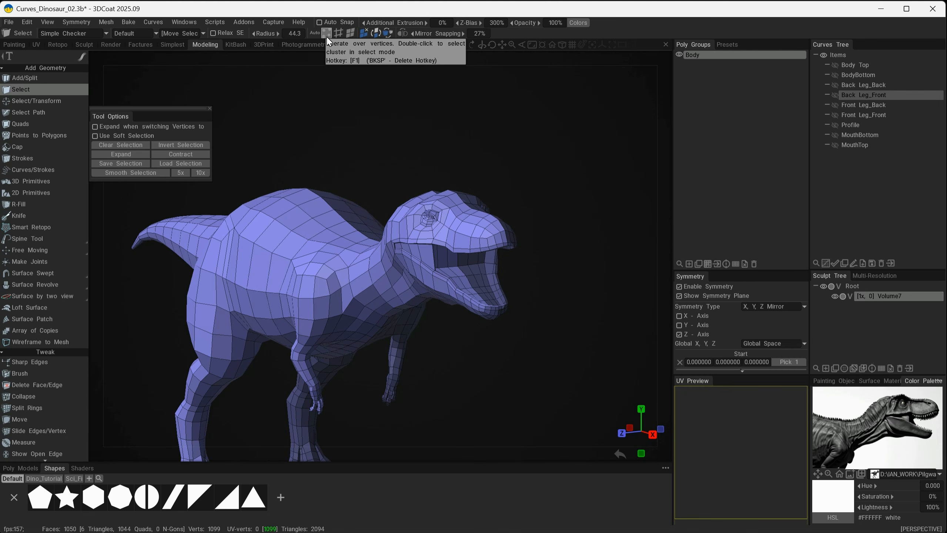
alt+right_drag(398, 269, 470, 247)
alt+middle_drag(470, 247, 360, 340)
alt+drag(464, 246, 548, 209)
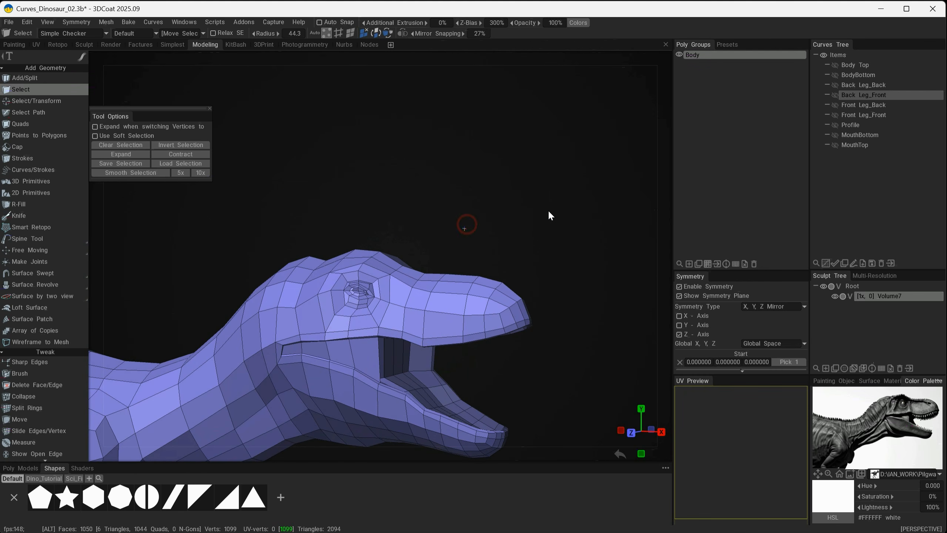
alt+middle_drag(520, 209, 599, 177)
alt+drag(390, 341, 402, 340)
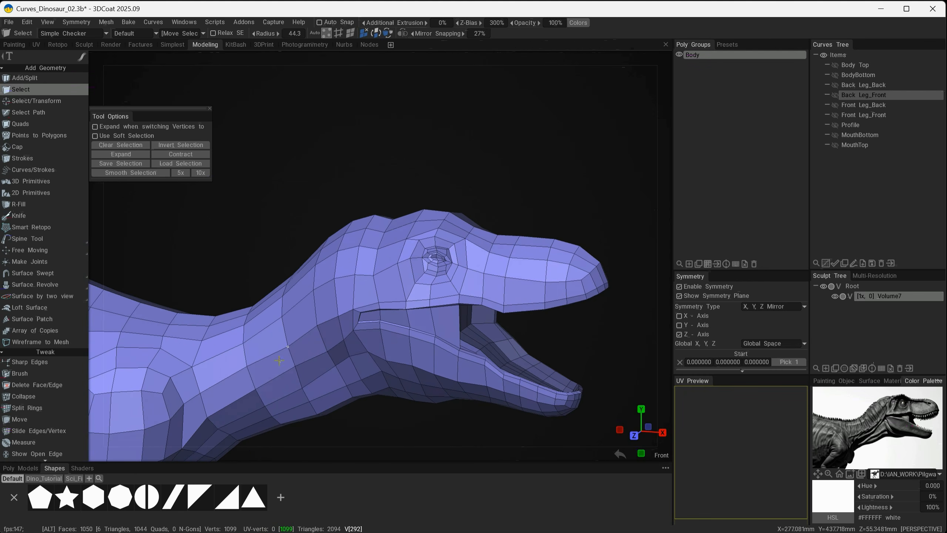
alt+middle_drag(171, 388, 214, 453)
alt+drag(306, 357, 218, 332)
drag(303, 335, 294, 298)
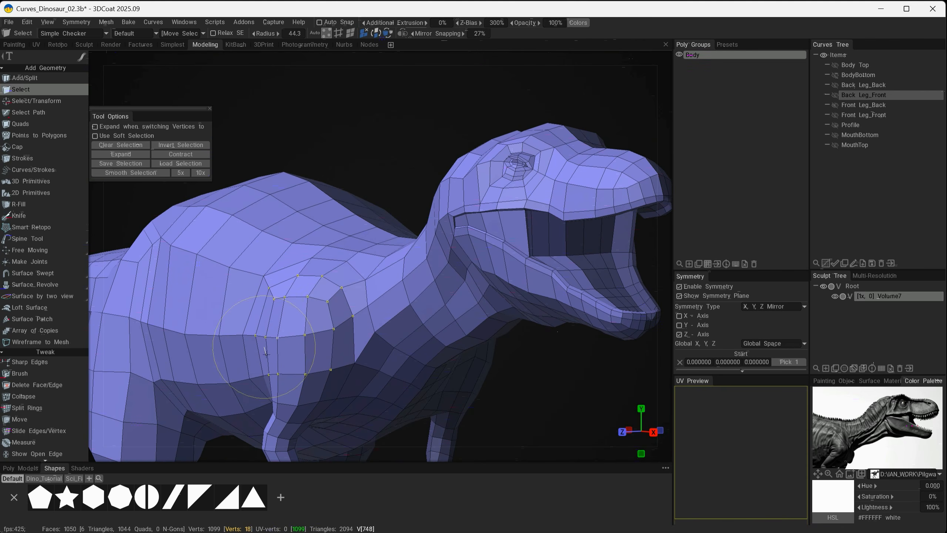
drag(265, 353, 330, 369)
alt+drag(280, 346, 261, 347)
Expand the shoulder vertex selection once, and contract it back by one ring
scroll(42, 419, down, 3)
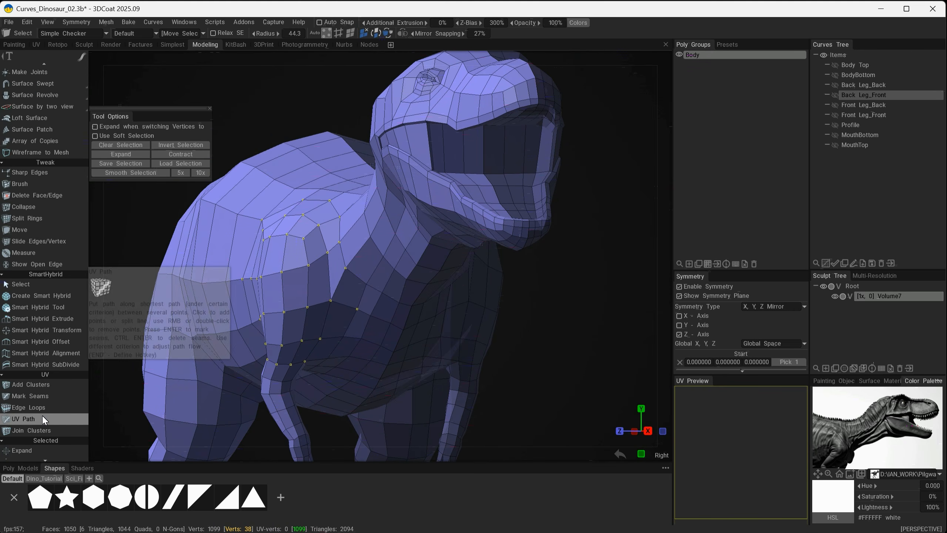
scroll(42, 415, down, 3)
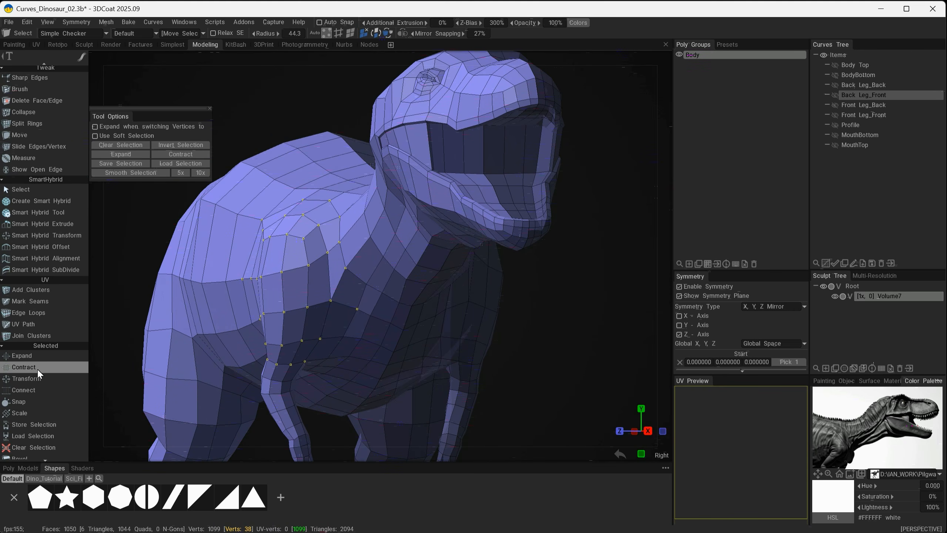
click(37, 359)
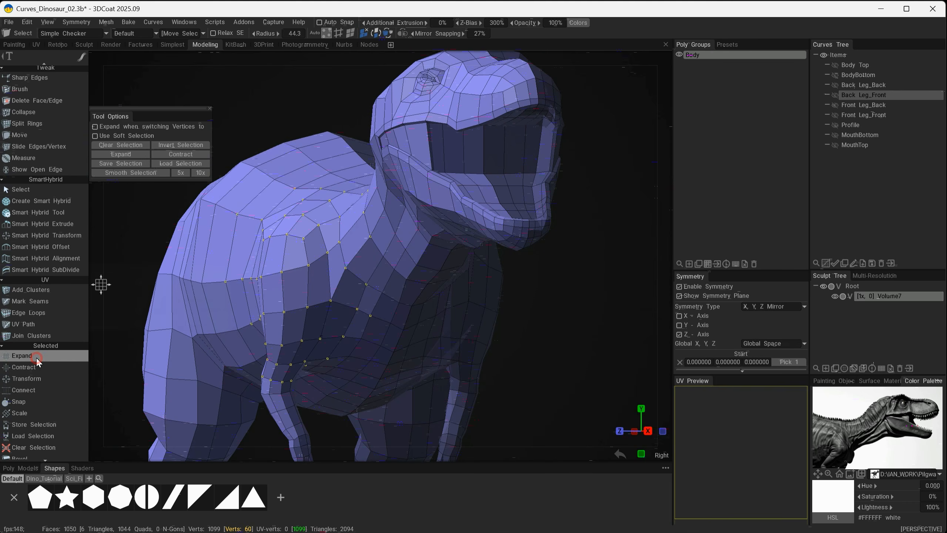
mouse_move(382, 368)
alt+mouse_down()
mouse_move(503, 377)
mouse_move(359, 363)
mouse_move(392, 361)
mouse_move(376, 299)
alt+mouse_up()
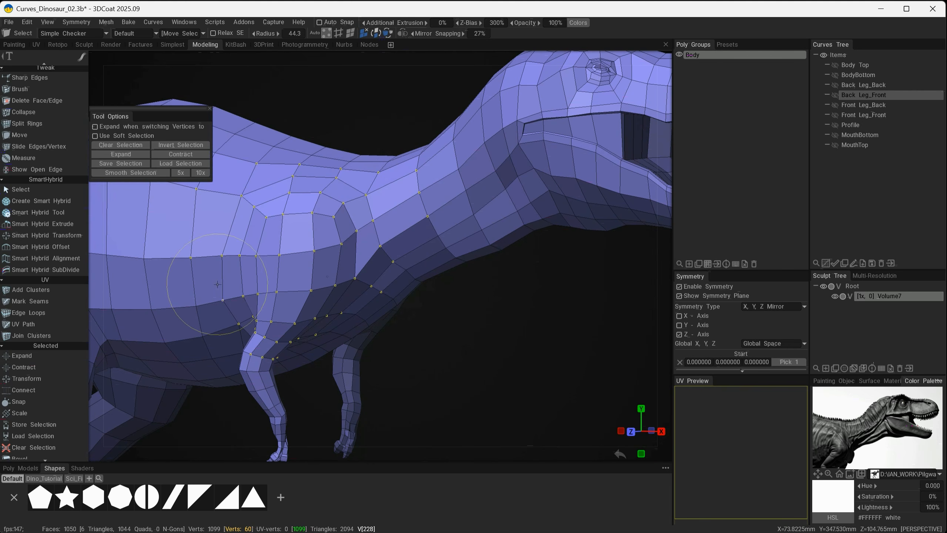
click(24, 368)
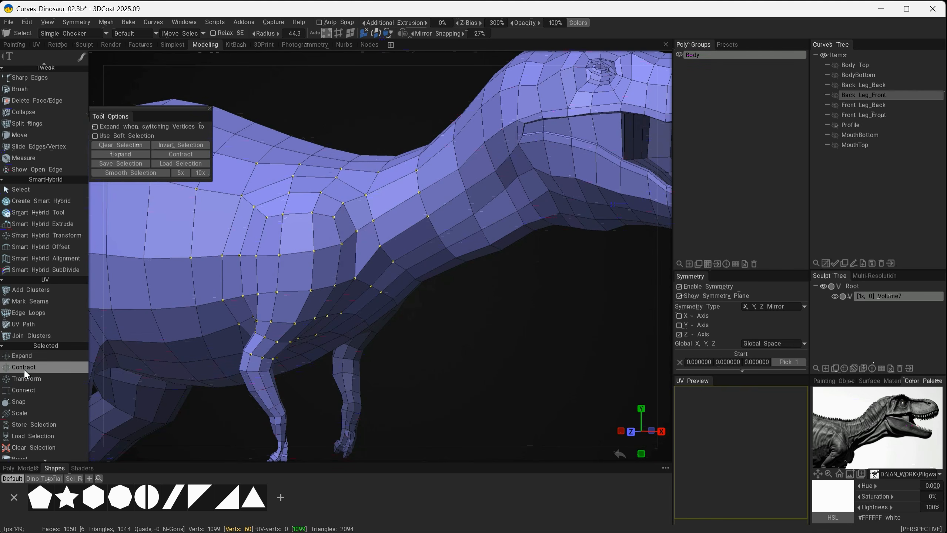
alt+drag(410, 324, 231, 314)
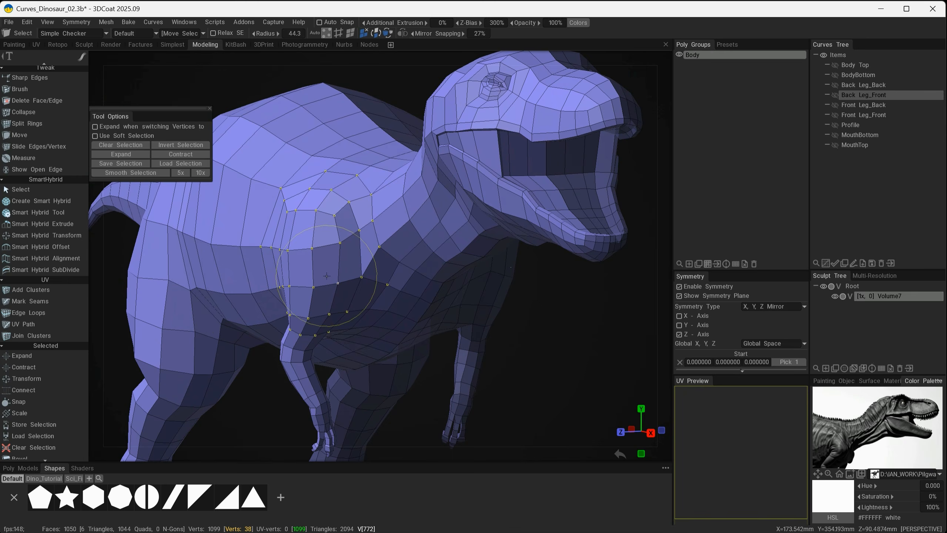
Activate Transform on the selected shoulder vertices and smooth the selection
key(space)
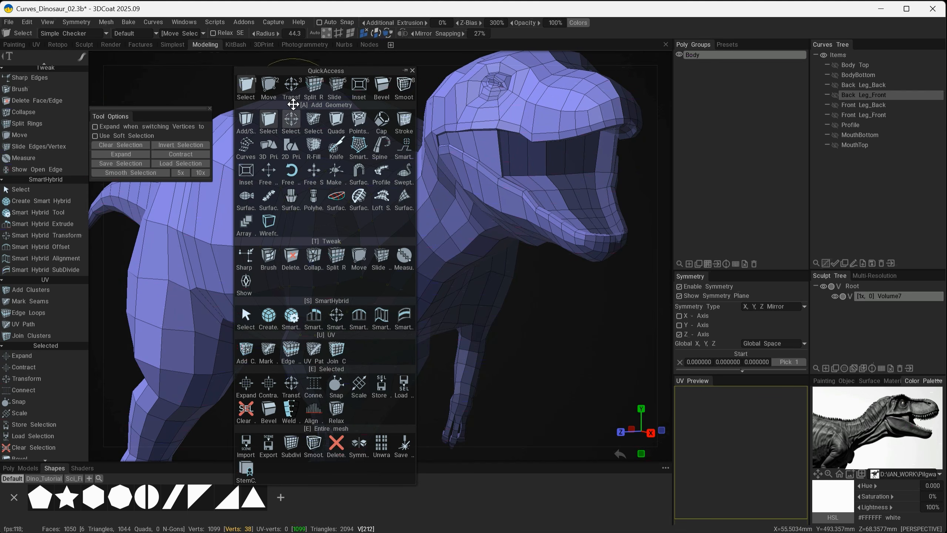
click(269, 85)
alt+drag(401, 338, 264, 274)
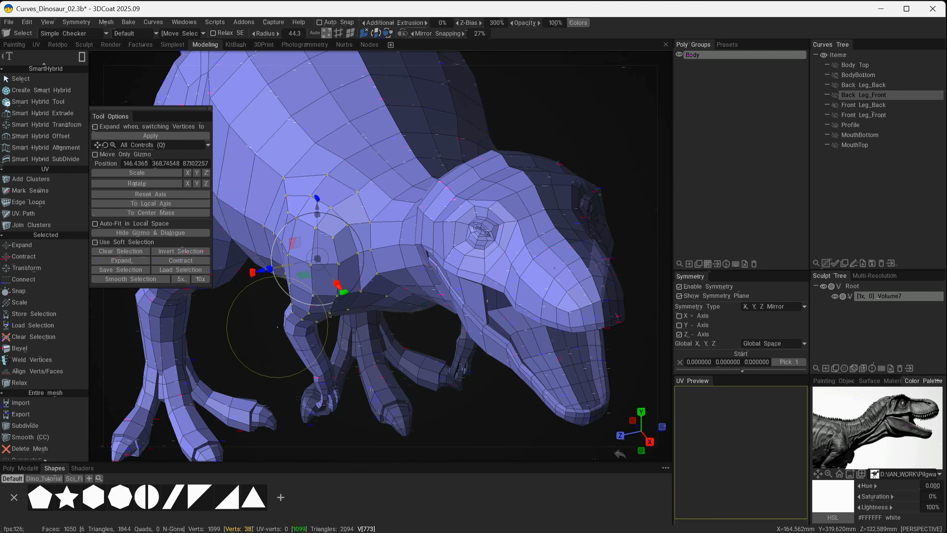
click(128, 279)
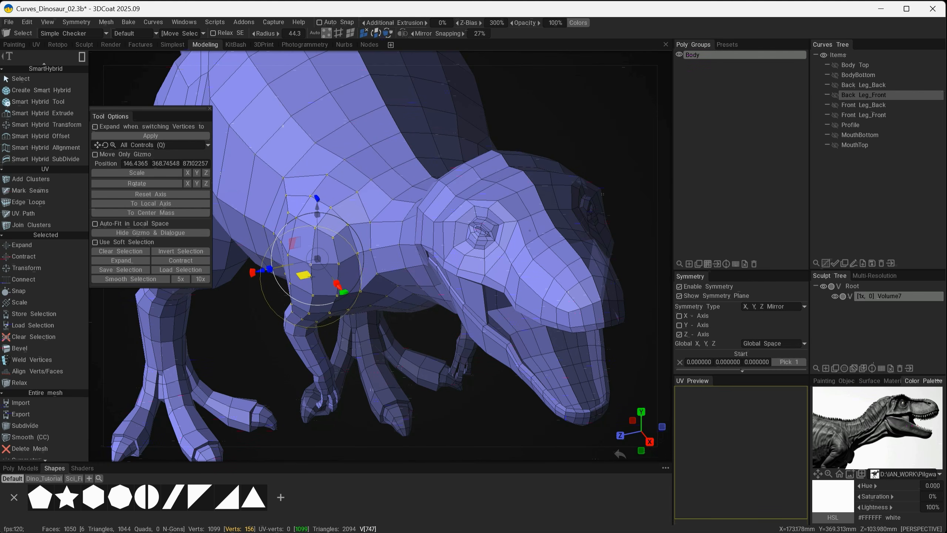
Move the selected shoulder vertices inward along Z to a position of about 68.7, undoing the extra last nudge
alt+drag(303, 242, 381, 266)
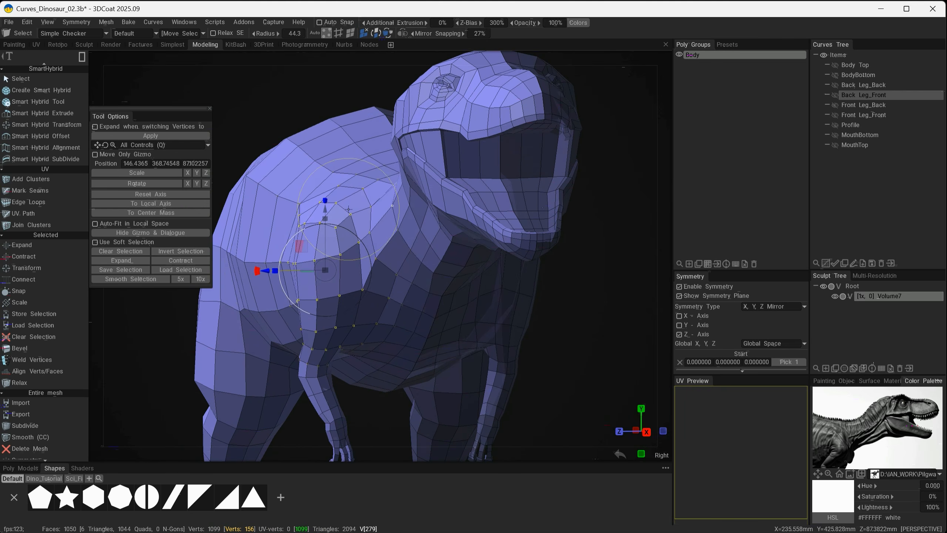
drag(265, 267, 288, 265)
mouse_move(384, 297)
alt+mouse_down()
mouse_move(352, 282)
mouse_move(369, 286)
alt+mouse_up()
drag(294, 270, 302, 270)
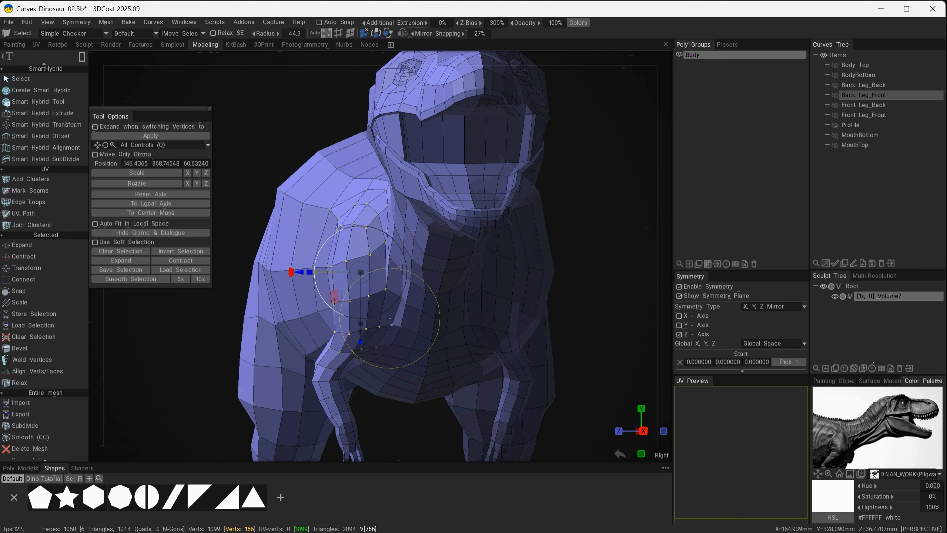
key(ctrl+z)
Return to the Select tool with rectangular selection and select the vertices of the near forearm and hand
alt+drag(414, 320, 496, 341)
mouse_move(496, 341)
alt+middle_down()
mouse_move(489, 314)
mouse_move(490, 324)
alt+middle_up()
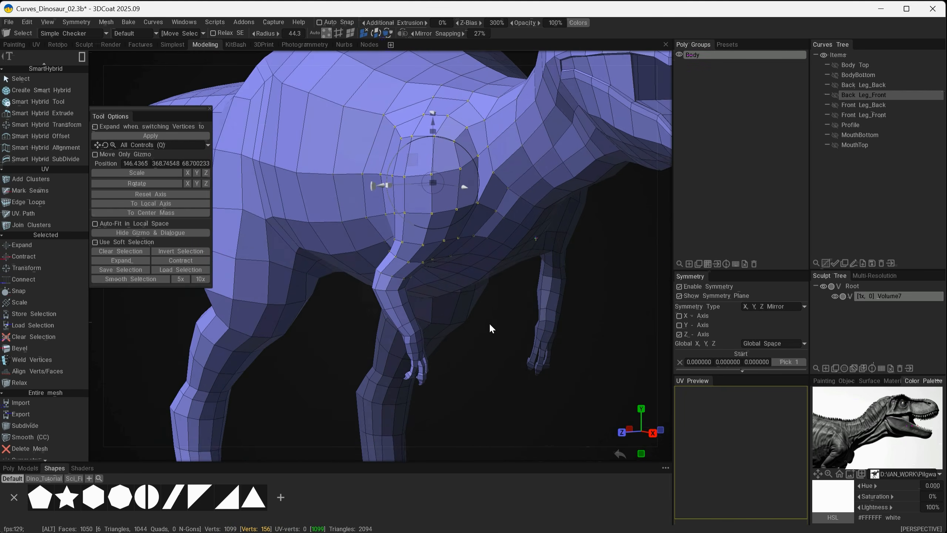
alt+drag(491, 325, 597, 347)
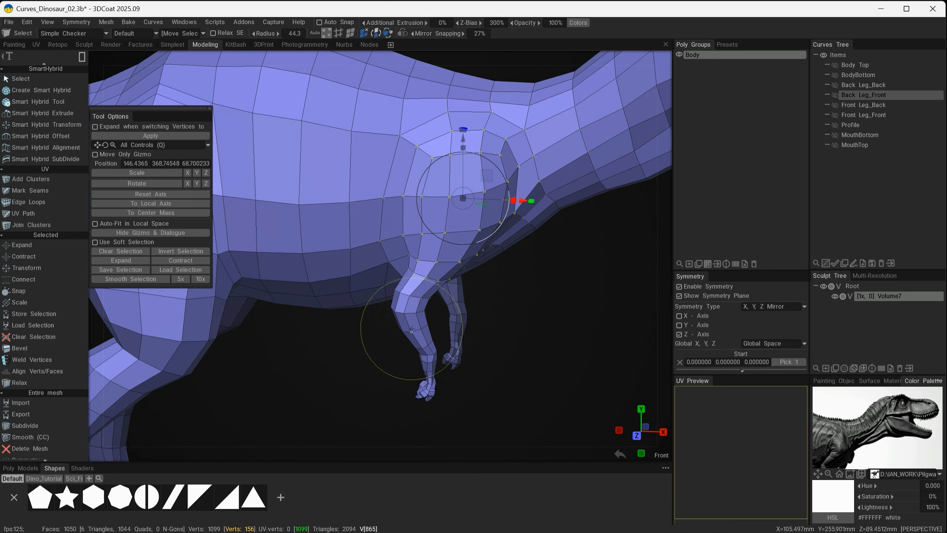
click(81, 57)
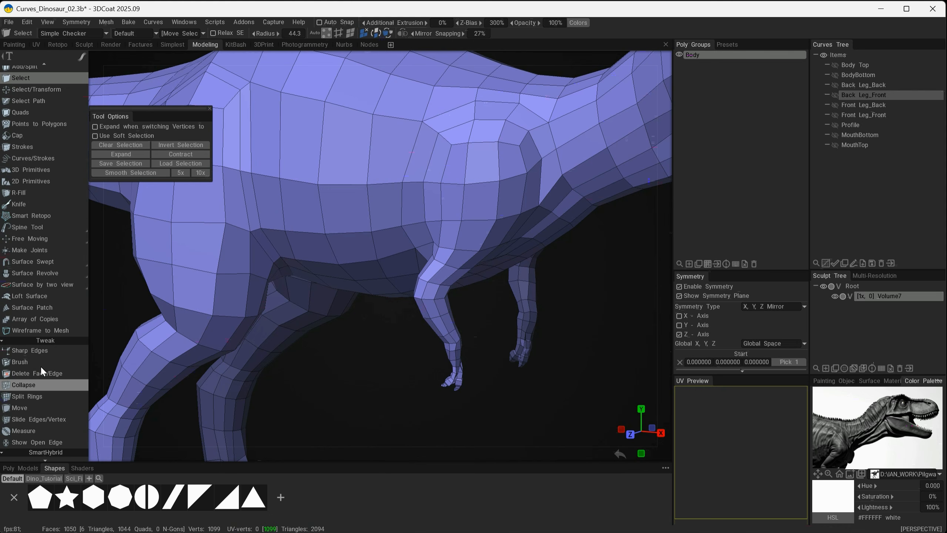
scroll(41, 365, up, 3)
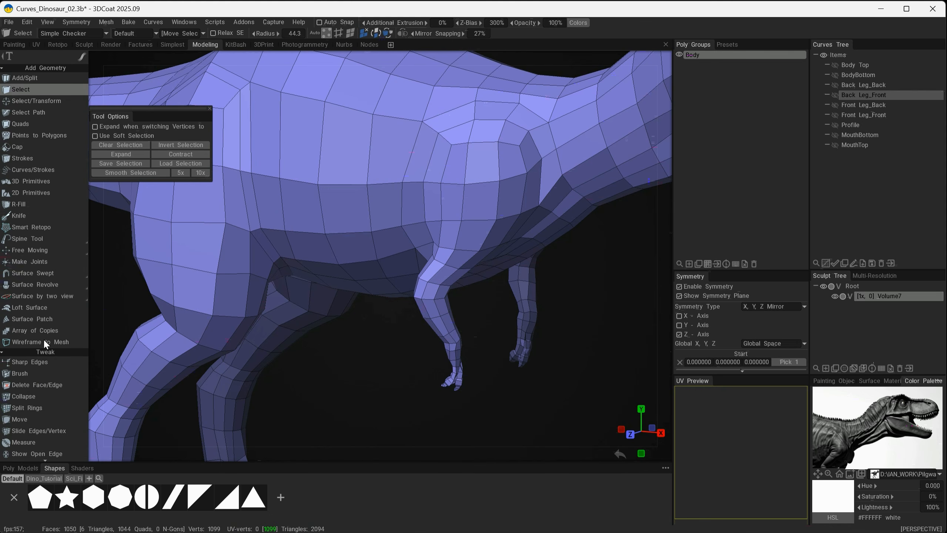
click(82, 57)
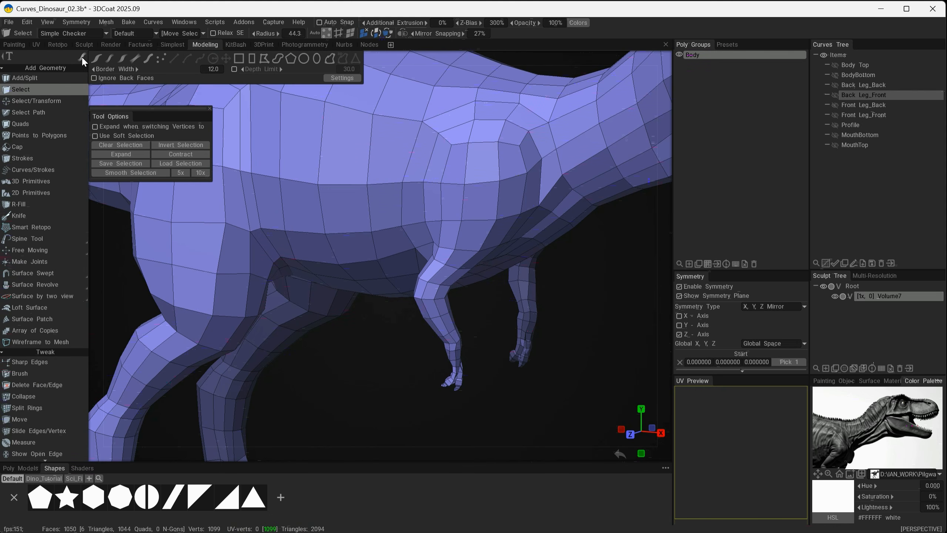
click(135, 59)
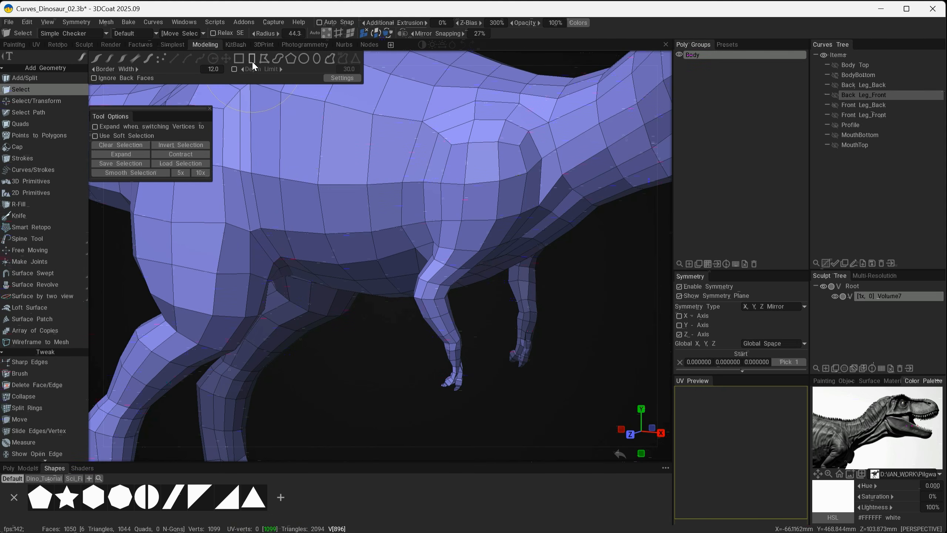
alt+drag(474, 392, 470, 365)
drag(409, 329, 611, 384)
Expand the forearm and hand vertex selection repeatedly, up the arm and into the lower shoulder
scroll(556, 372, up, 10)
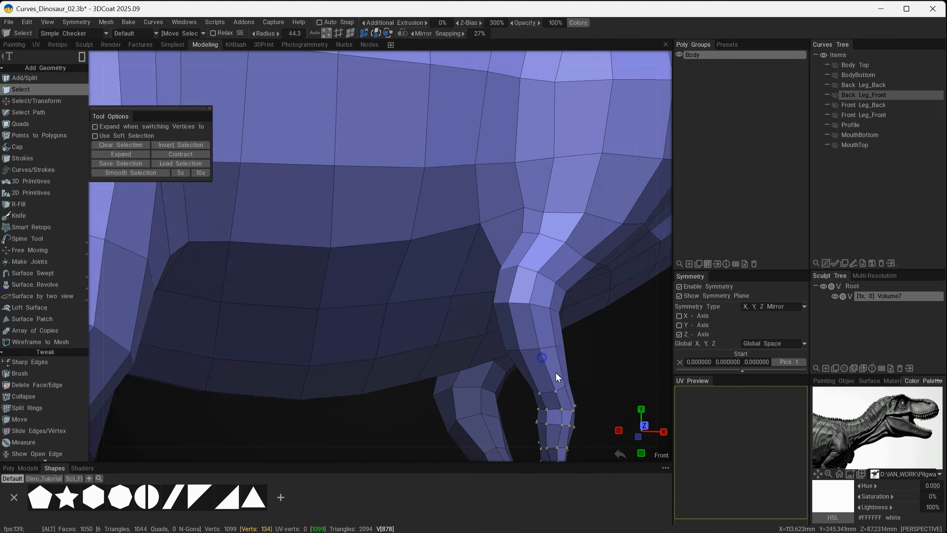
scroll(565, 370, down, 1)
alt+middle_drag(566, 368, 544, 351)
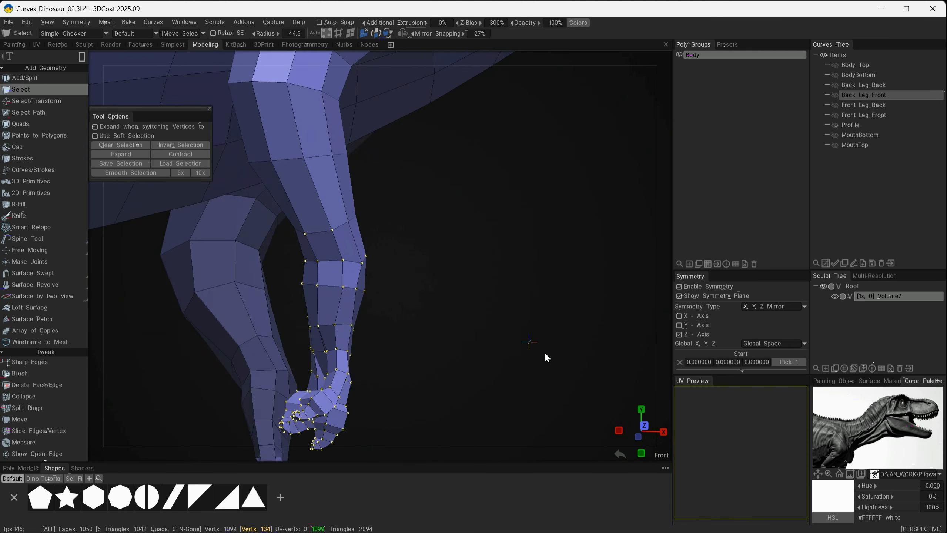
alt+drag(544, 351, 500, 309)
alt+right_drag(501, 306, 484, 305)
alt+drag(484, 305, 274, 368)
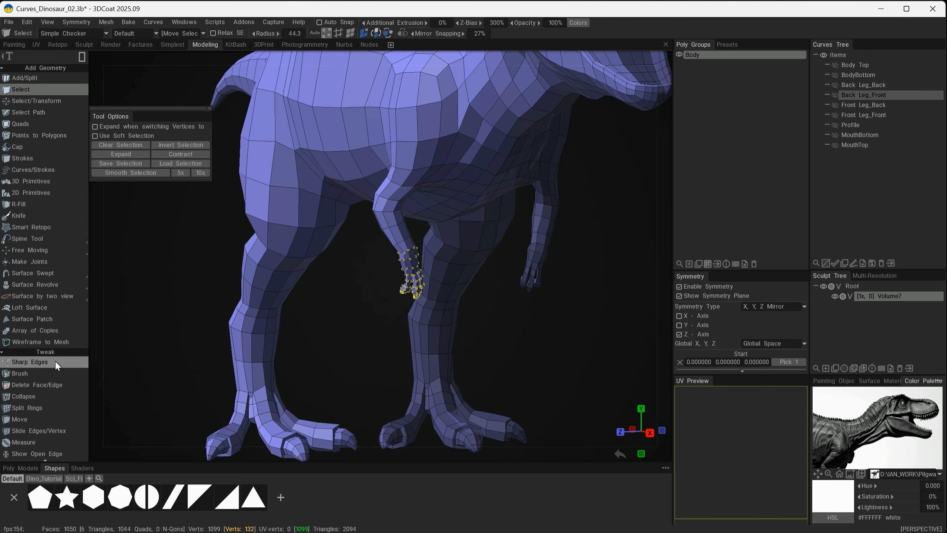
scroll(56, 364, down, 3)
scroll(48, 355, down, 3)
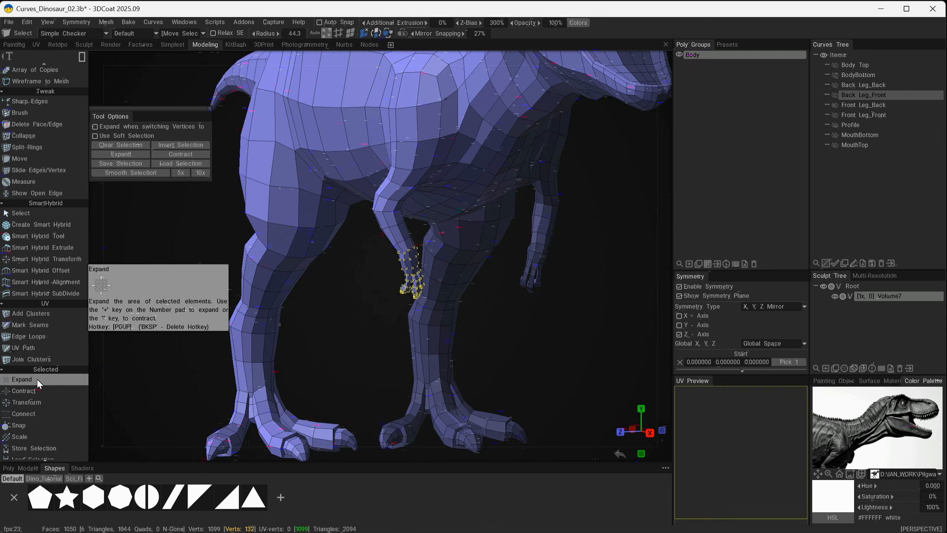
click(37, 379)
scroll(38, 378, down, 3)
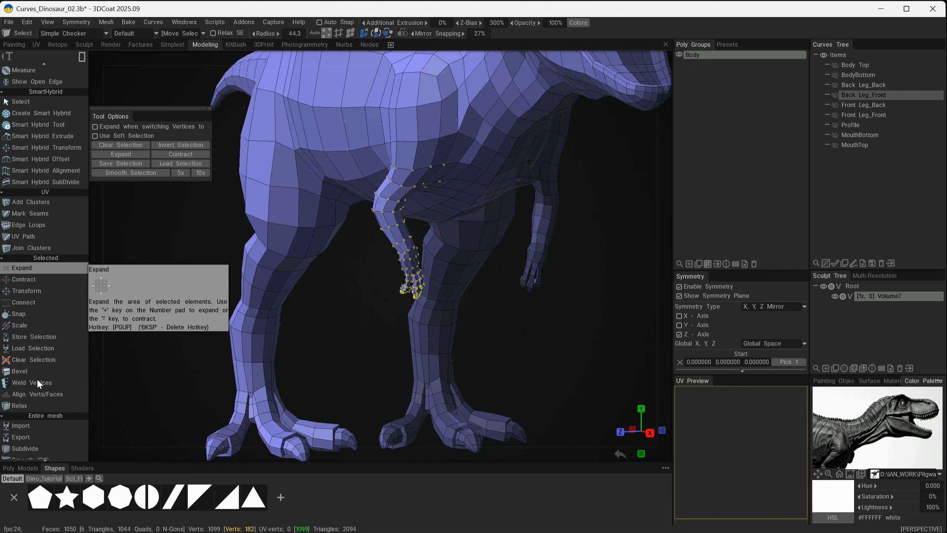
Switch to freehand brush selection and add the vertices around the shoulder to the arm selection
click(82, 57)
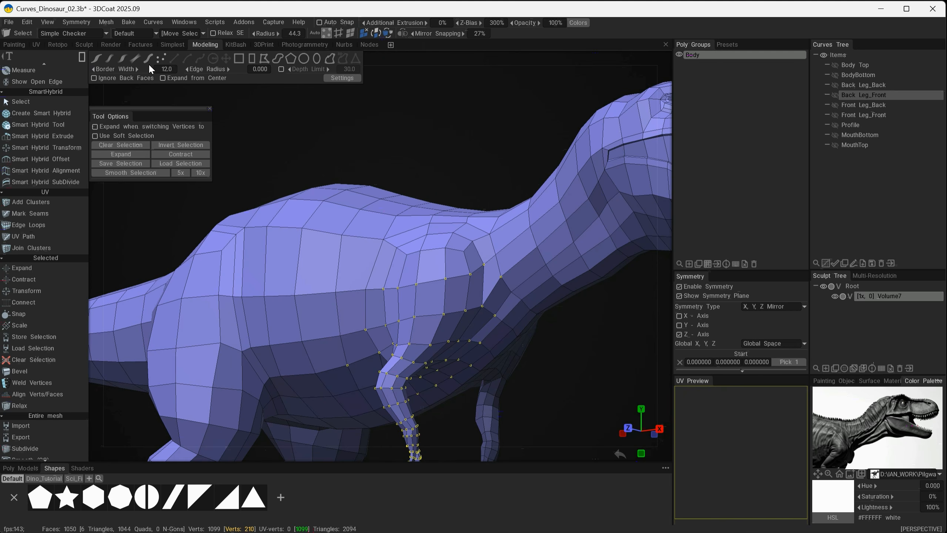
click(110, 59)
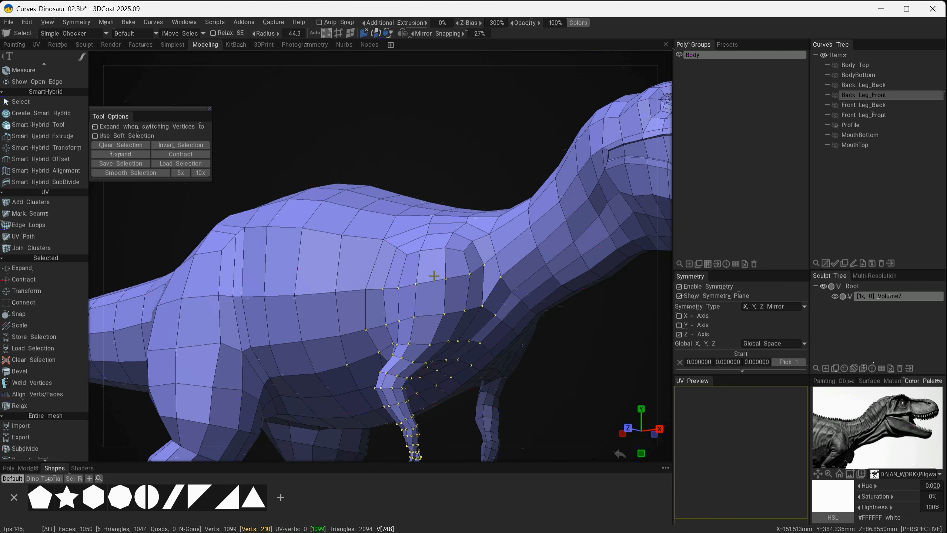
alt+drag(433, 275, 462, 315)
shift+drag(434, 269, 397, 266)
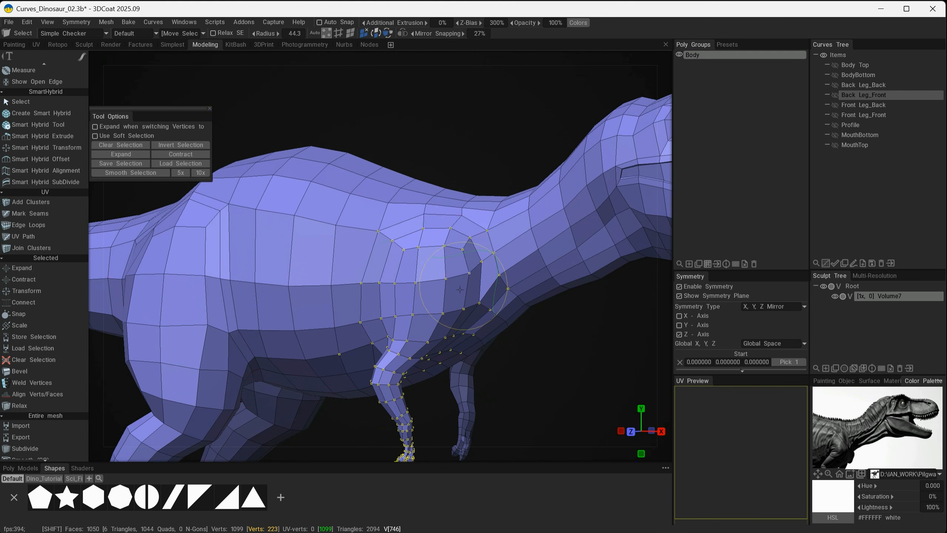
alt+drag(476, 345, 508, 304)
Reduce the selection radius to 18.5 and deselect the stray belly vertices behind the arm
scroll(338, 341, down, 8)
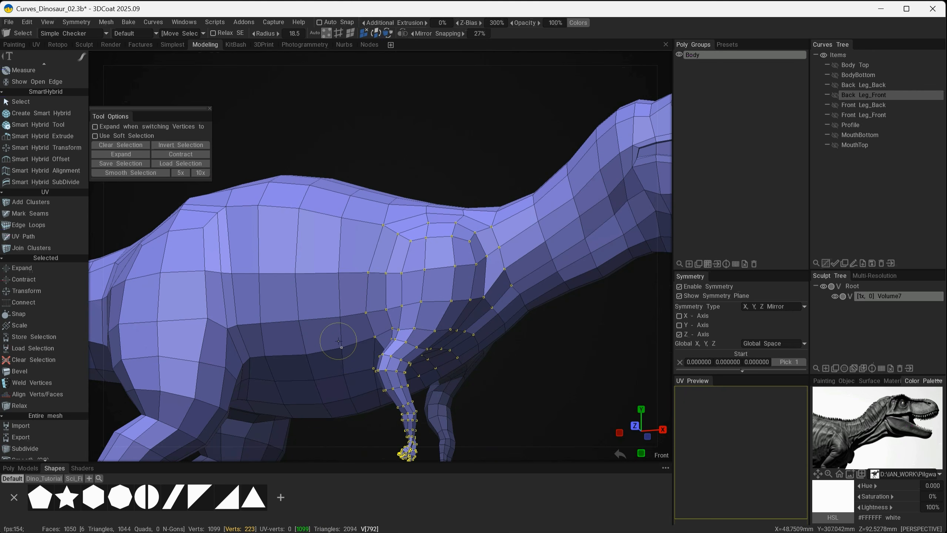
alt+drag(352, 369, 340, 339)
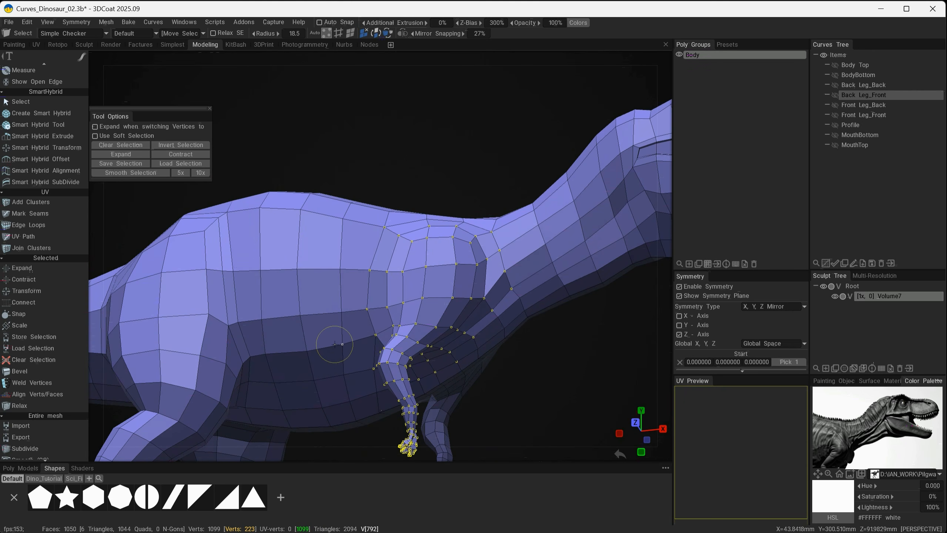
mouse_move(337, 393)
alt+mouse_down()
mouse_move(295, 346)
mouse_move(368, 302)
alt+mouse_up()
ctrl+click(355, 382)
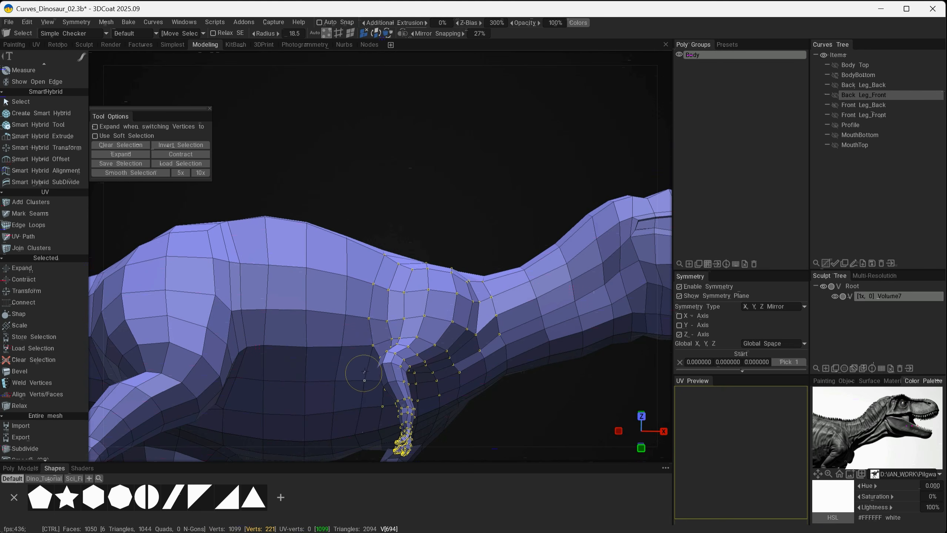
ctrl+click(369, 384)
Deselect the stray chest vertices and refine the selection along the shoulder with a radius of 9.89
alt+drag(423, 404, 492, 382)
alt+drag(495, 380, 449, 388)
ctrl+drag(505, 320, 518, 292)
alt+drag(518, 292, 522, 328)
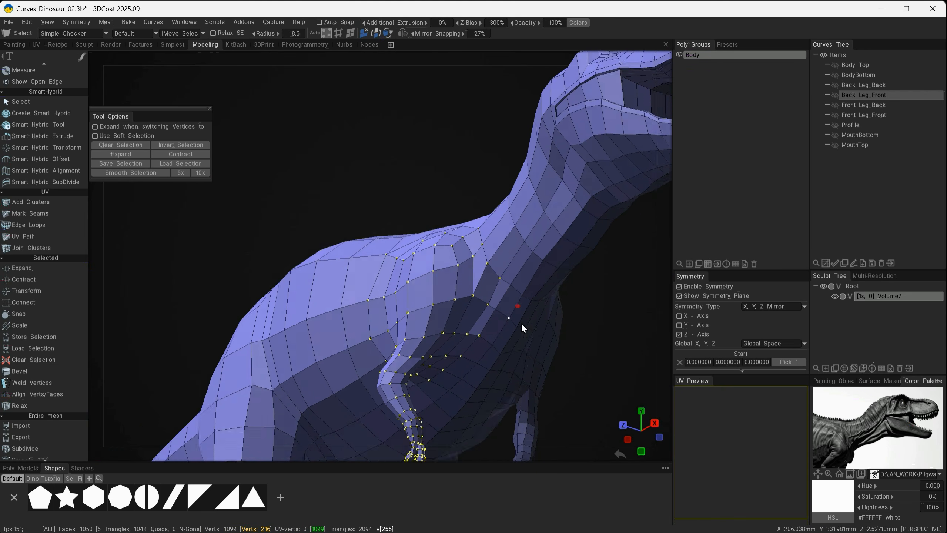
alt+right_drag(523, 328, 544, 365)
alt+drag(543, 366, 458, 343)
shift+click(439, 248)
shift+click(481, 248)
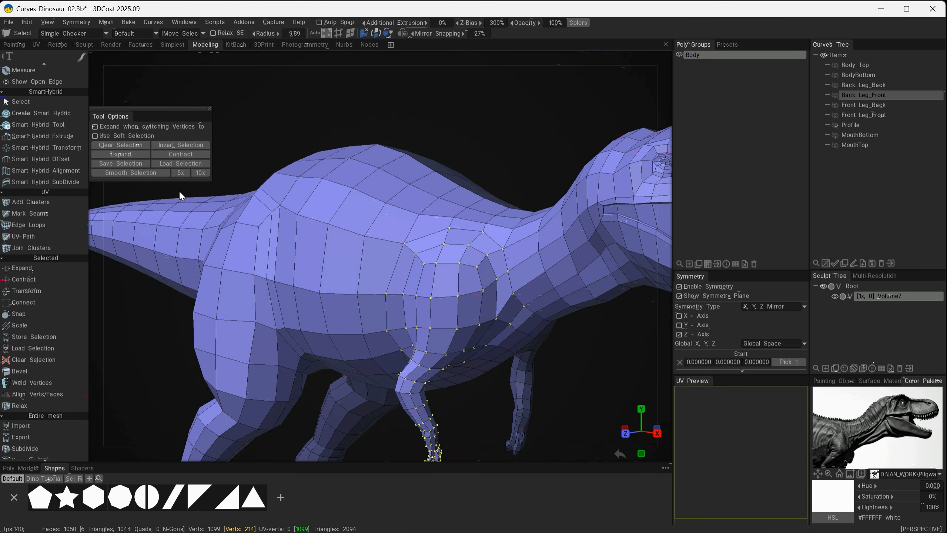
Smooth the combined arm and shoulder vertex selection twice
click(117, 172)
click(117, 173)
alt+drag(429, 299, 297, 239)
Transform the arm and shoulder selection to about 145.15 in X and 52.13 in Z, and clear the selection
key(space)
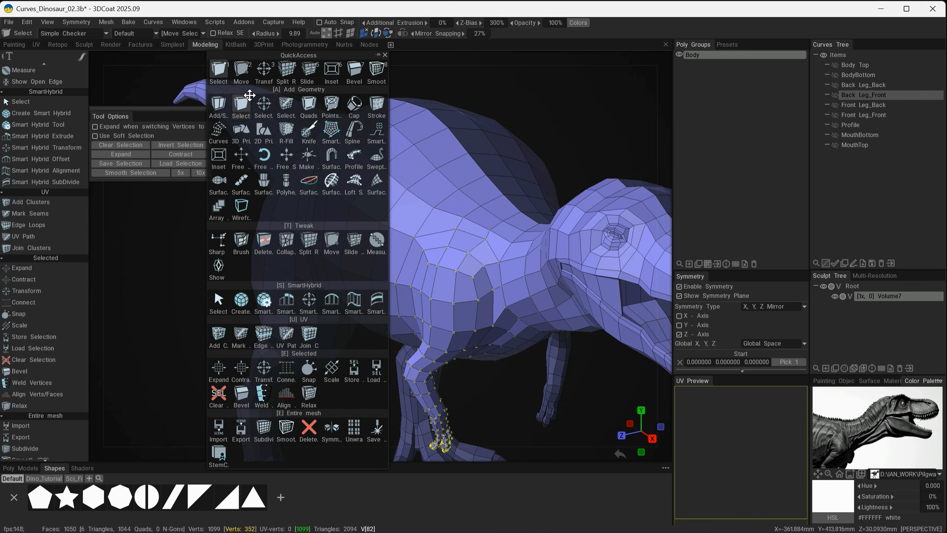
click(261, 70)
alt+drag(454, 355, 456, 238)
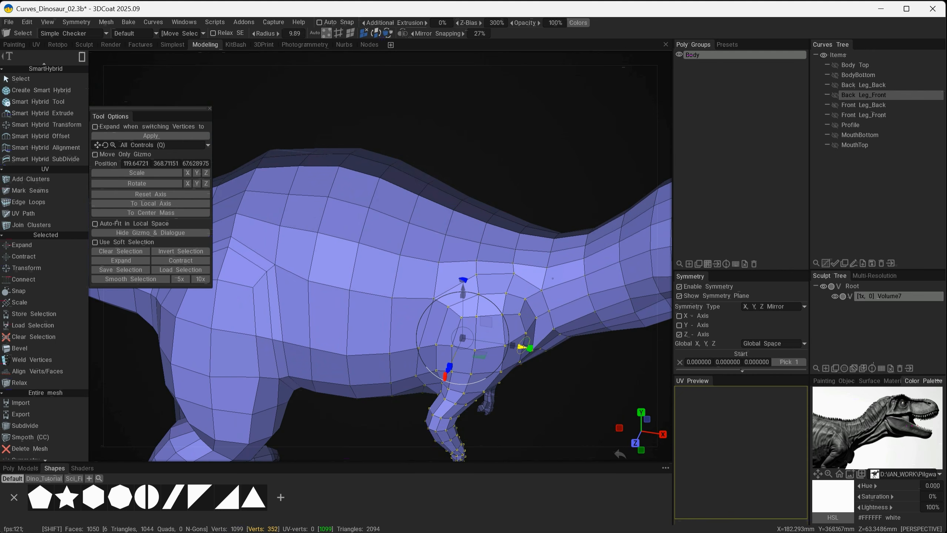
shift+drag(523, 347, 417, 350)
drag(440, 318, 455, 316)
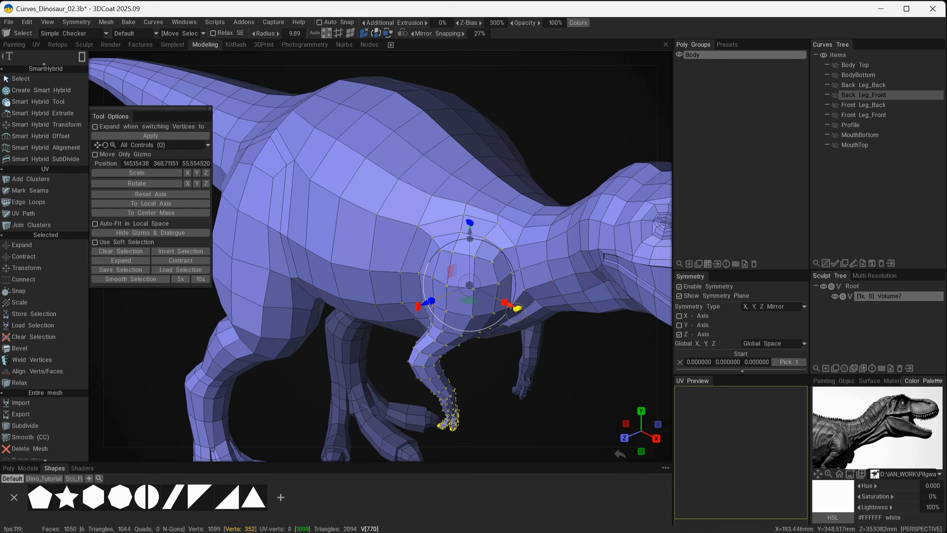
drag(515, 313, 500, 401)
key(ctrl)
ctrl+click(540, 345)
Examine the transition between the shoulder, neck and chest from the front, side and below
alt+drag(410, 383, 425, 300)
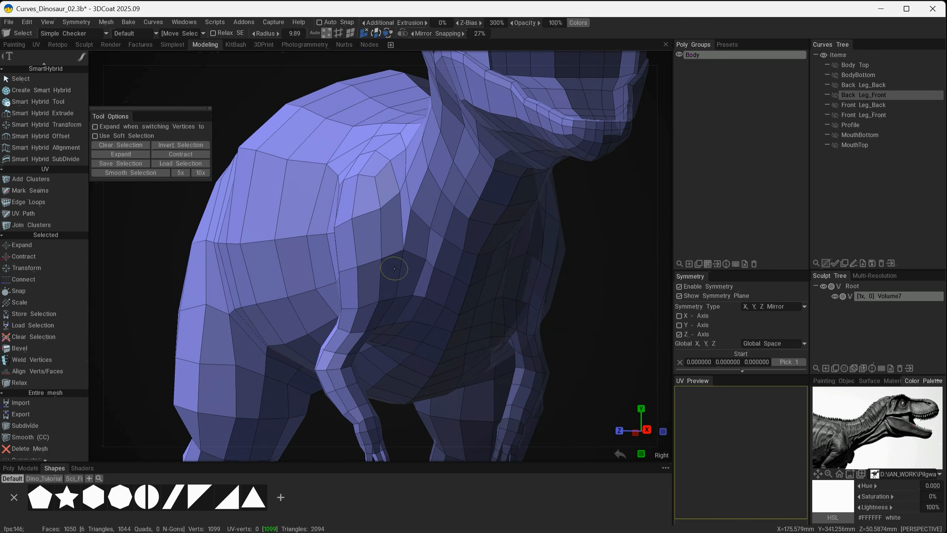
alt+drag(406, 269, 458, 279)
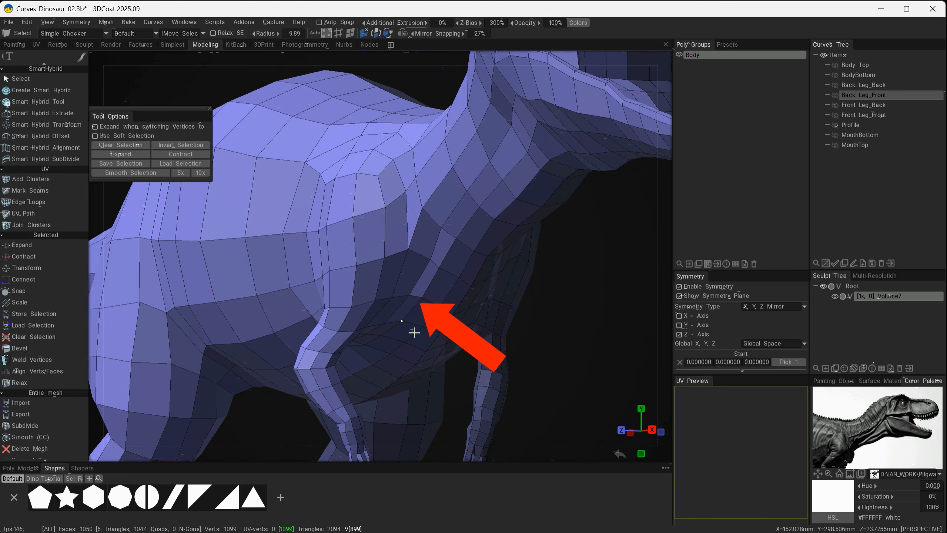
mouse_move(415, 332)
alt+mouse_down()
mouse_move(360, 349)
mouse_move(460, 337)
mouse_move(421, 244)
mouse_move(362, 291)
mouse_move(442, 323)
mouse_move(489, 248)
alt+mouse_up()
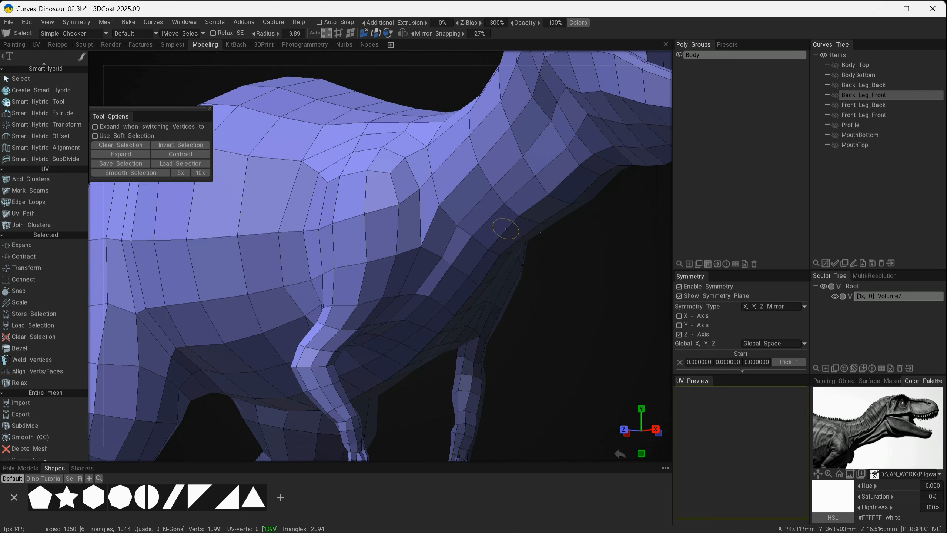
alt+drag(470, 203, 484, 218)
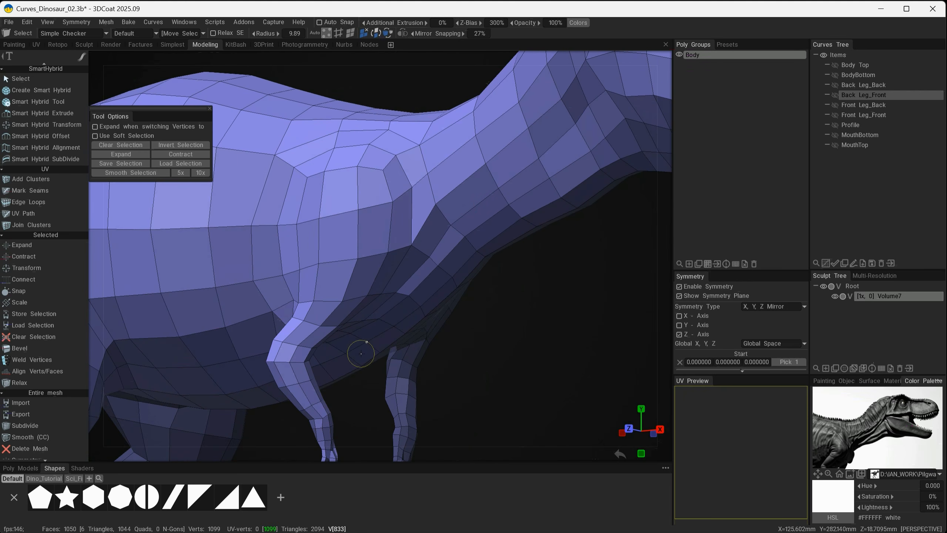
alt+drag(441, 291, 473, 299)
mouse_move(424, 341)
alt+mouse_down()
mouse_move(341, 342)
mouse_move(360, 244)
mouse_move(378, 219)
mouse_move(461, 247)
mouse_move(375, 209)
mouse_move(402, 214)
mouse_move(360, 209)
alt+mouse_up()
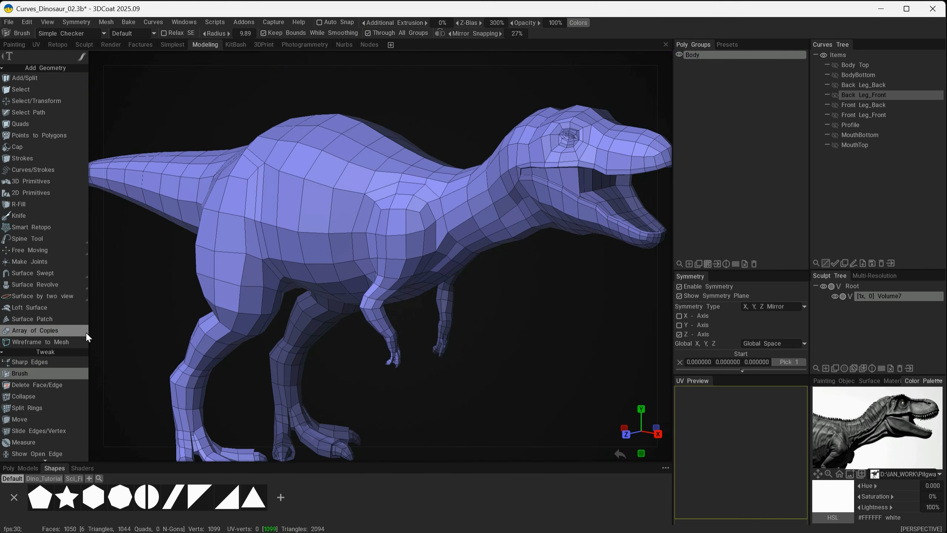
Activate the Brush tool and enlarge its radius to 145 to cover the side of the torso
scroll(484, 302, up, 4)
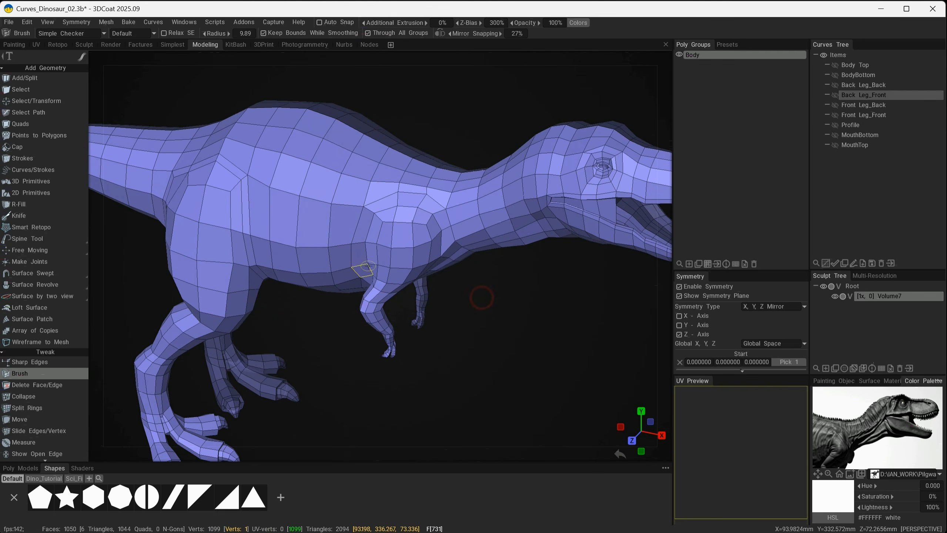
right_drag(266, 233, 276, 232)
right_drag(362, 210, 372, 214)
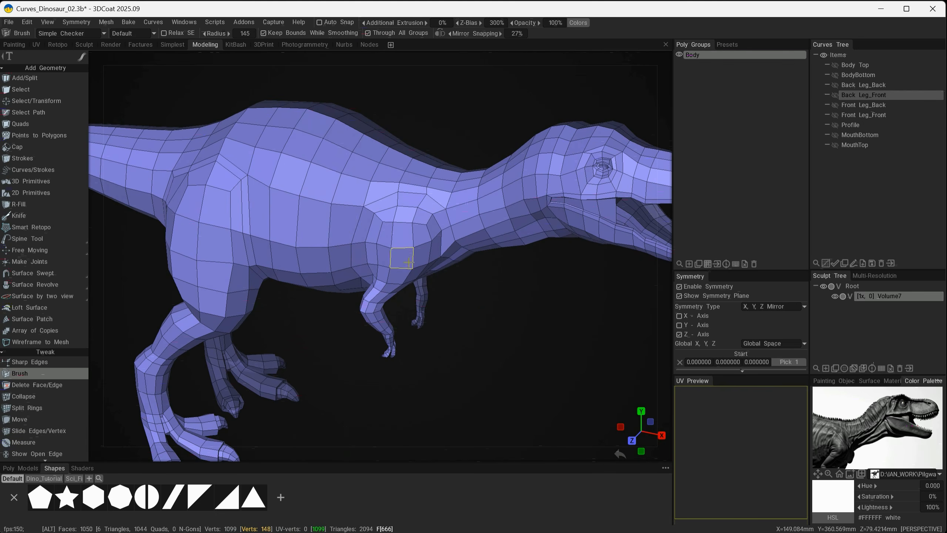
mouse_move(403, 258)
alt+middle_down()
mouse_move(494, 286)
mouse_move(476, 282)
alt+middle_up()
mouse_move(438, 290)
alt+mouse_down()
mouse_move(418, 313)
mouse_move(403, 265)
alt+mouse_up()
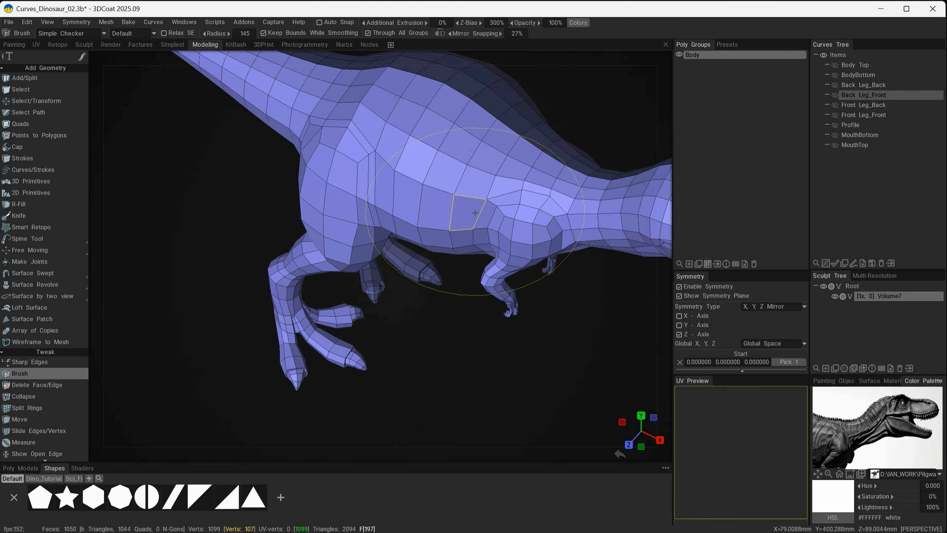
Reshape the side of the torso and the rear thigh with broad Brush strokes, reducing the brush radius to 117
alt+drag(460, 318, 461, 323)
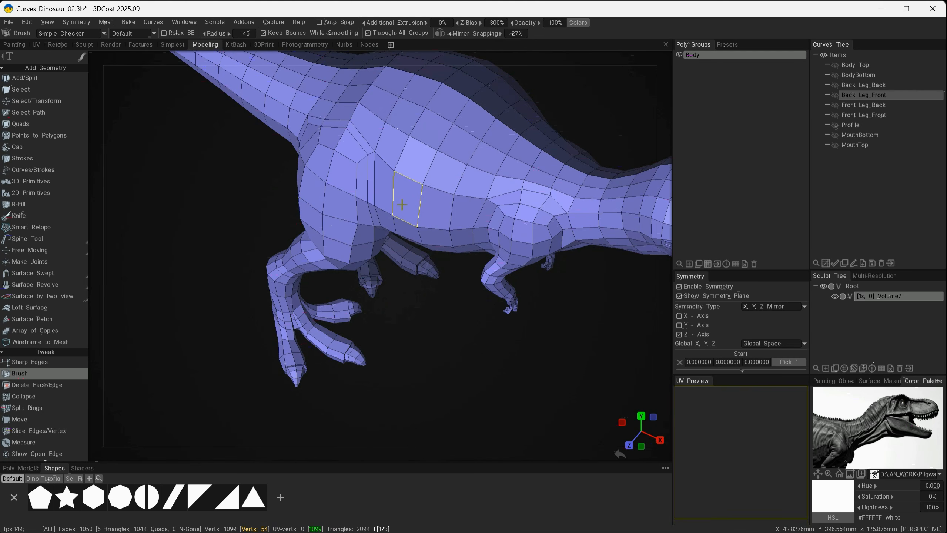
alt+right_drag(402, 205, 409, 206)
alt+middle_drag(418, 138, 419, 214)
alt+drag(419, 213, 413, 232)
mouse_move(353, 259)
mouse_down()
mouse_move(352, 237)
mouse_move(375, 249)
mouse_move(360, 249)
mouse_up()
right_drag(311, 243, 290, 251)
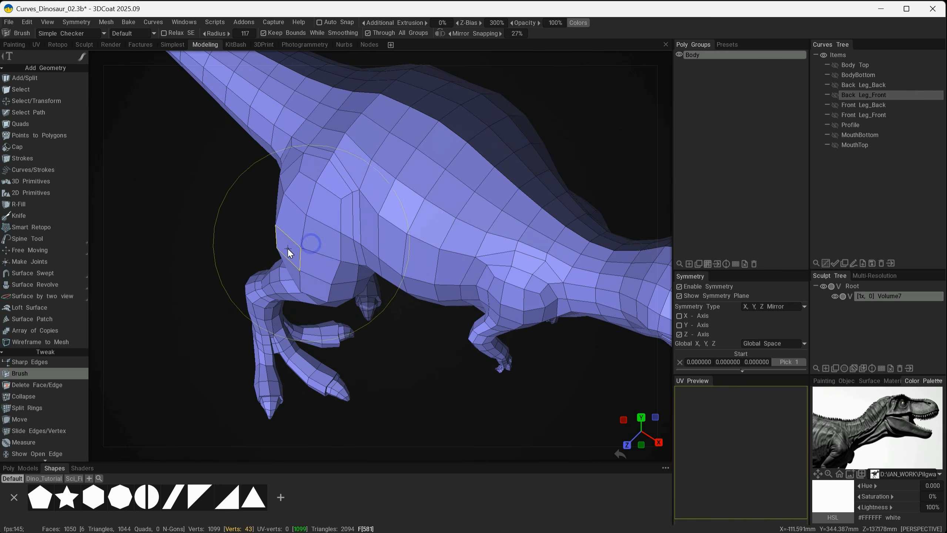
Brush the transition from the hip into the base of the tail with the radius enlarged to 157
mouse_move(367, 198)
alt+mouse_down()
mouse_move(394, 246)
mouse_move(366, 234)
mouse_move(367, 216)
mouse_move(370, 253)
mouse_move(318, 321)
mouse_move(327, 310)
mouse_move(353, 366)
mouse_move(331, 246)
alt+mouse_up()
alt+right_drag(331, 247, 364, 252)
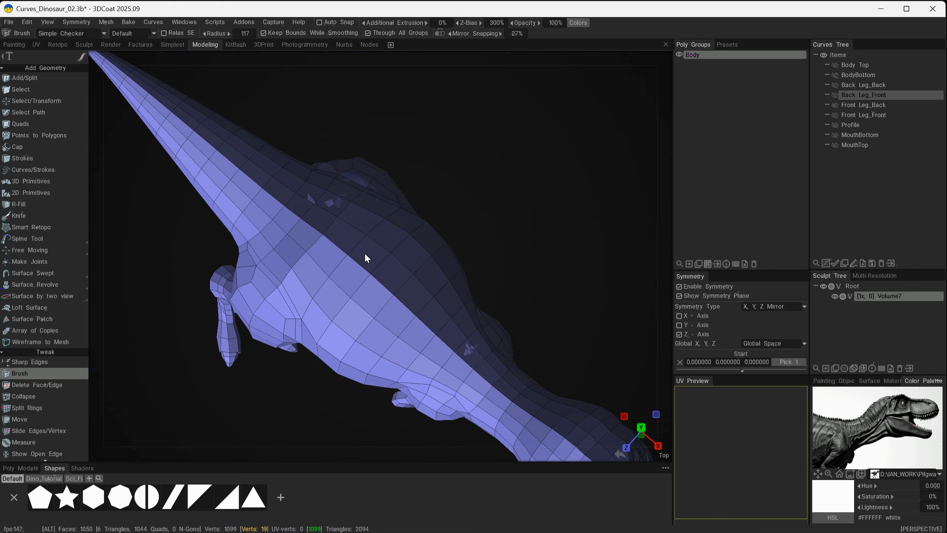
mouse_move(364, 252)
alt+middle_down()
mouse_move(391, 242)
mouse_move(381, 245)
alt+middle_up()
alt+drag(380, 245, 484, 211)
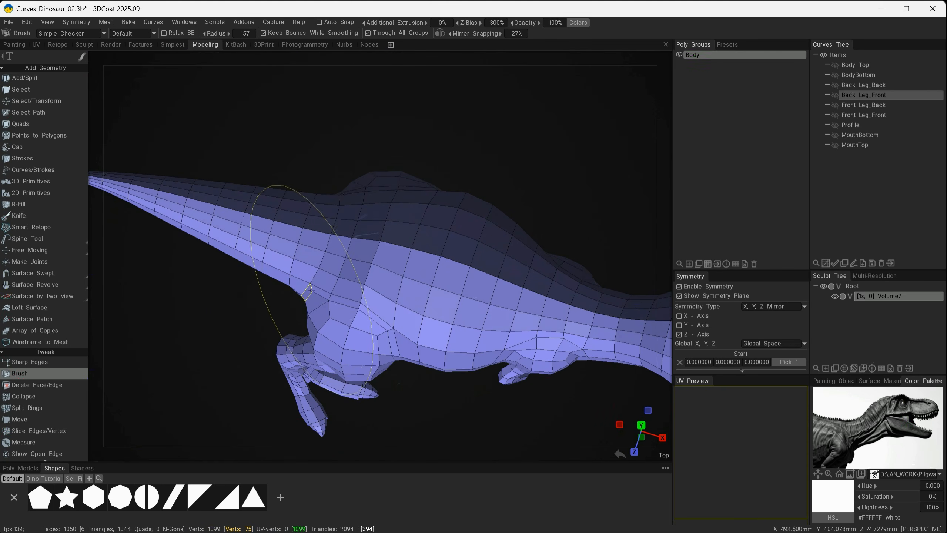
mouse_move(303, 289)
alt+mouse_down()
mouse_move(420, 189)
mouse_move(383, 189)
mouse_move(402, 157)
alt+mouse_up()
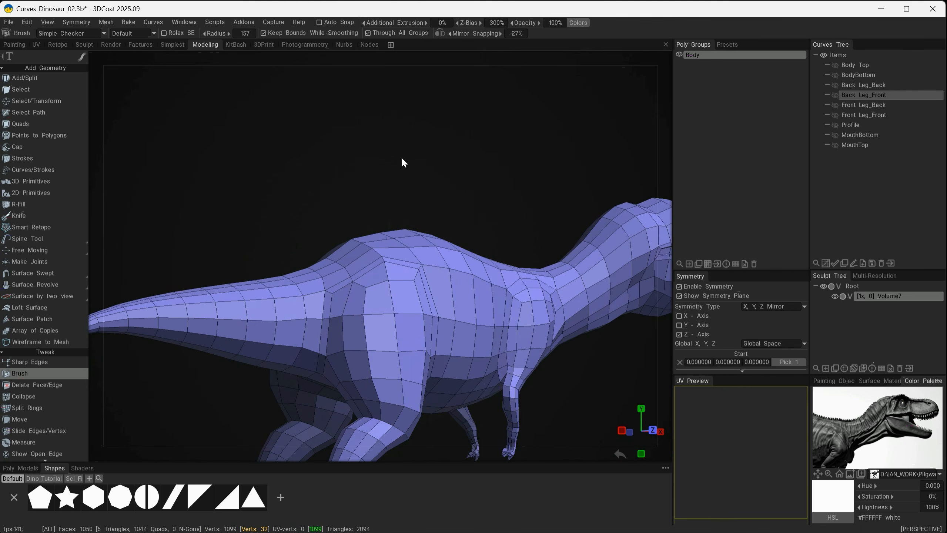
Adjust the torso's flank and the highest part of the back with the Brush radius set to 126
alt+drag(433, 311, 400, 284)
alt+middle_drag(400, 283, 403, 281)
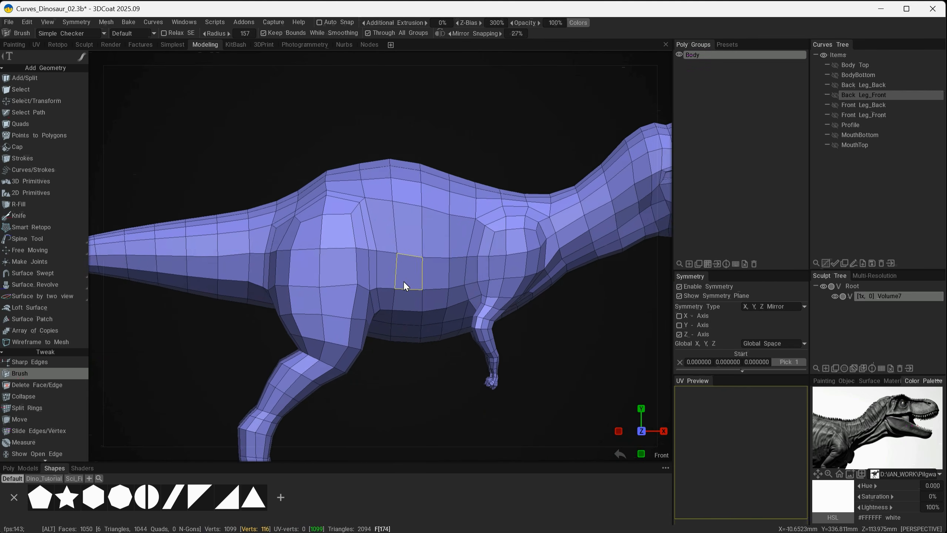
mouse_move(427, 301)
alt+mouse_down()
mouse_move(362, 306)
mouse_move(368, 291)
mouse_move(391, 288)
mouse_move(406, 317)
mouse_move(472, 235)
mouse_move(450, 265)
mouse_move(468, 247)
alt+mouse_up()
alt+drag(423, 118, 385, 108)
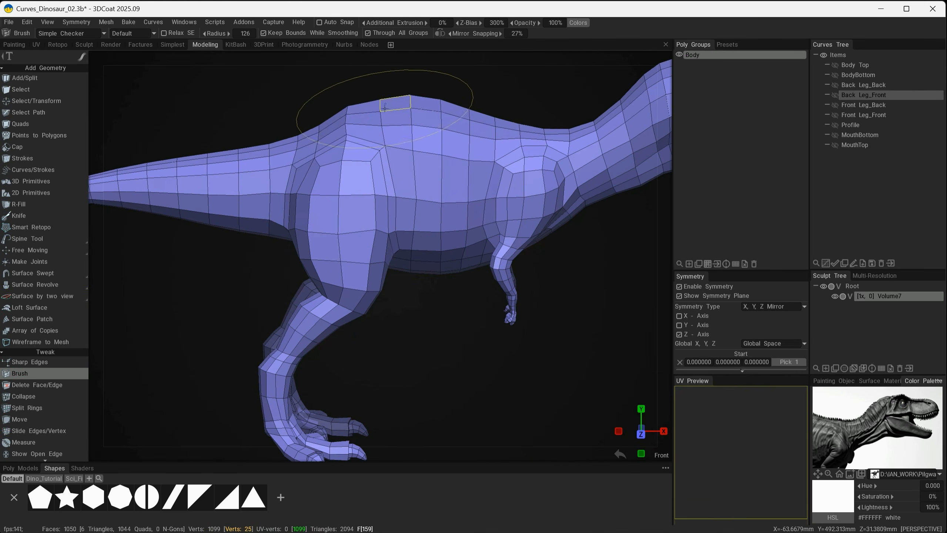
right_drag(396, 105, 390, 106)
Brush the vertices along the mirrored centre seam of the back with a smaller radius to even out the ridge
alt+middle_drag(390, 105, 425, 335)
alt+drag(425, 336, 424, 338)
alt+middle_drag(424, 339, 416, 343)
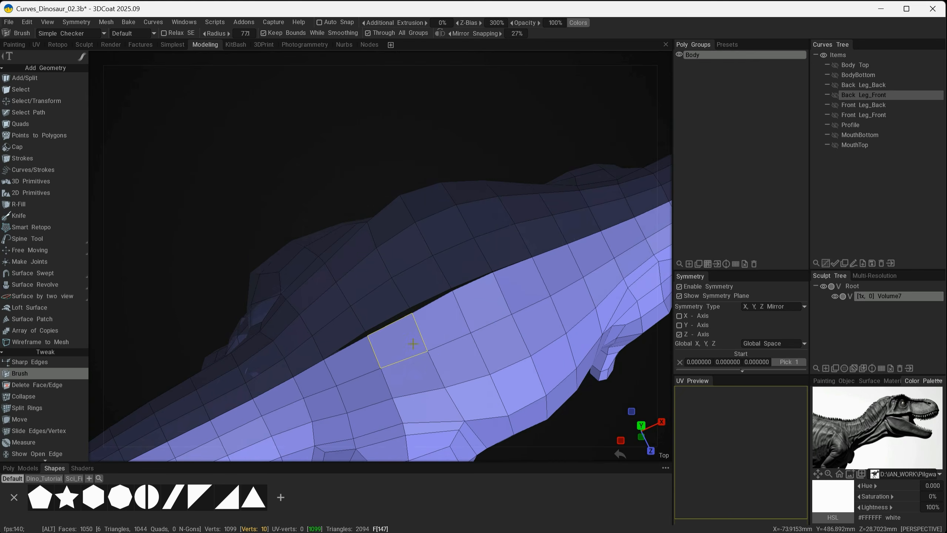
alt+right_drag(416, 343, 430, 331)
mouse_move(430, 330)
alt+mouse_down()
mouse_move(421, 325)
mouse_move(488, 310)
mouse_move(470, 315)
alt+mouse_up()
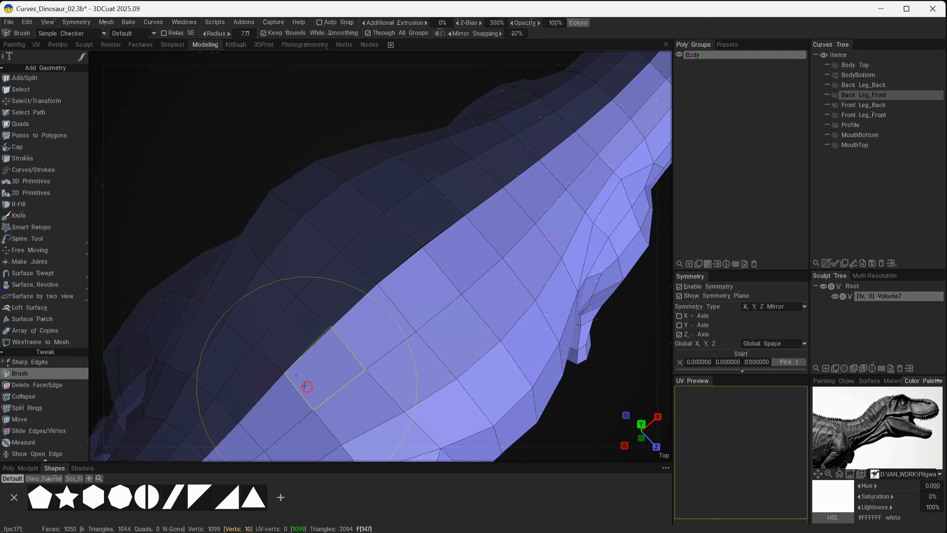
mouse_move(377, 328)
shift+mouse_down()
mouse_move(415, 290)
mouse_move(350, 313)
shift+mouse_up()
mouse_move(455, 321)
alt+mouse_down()
mouse_move(322, 293)
mouse_move(407, 269)
mouse_move(308, 213)
mouse_move(396, 150)
mouse_move(469, 254)
mouse_move(386, 273)
mouse_move(461, 230)
mouse_move(377, 225)
alt+mouse_up()
alt+drag(470, 250, 432, 269)
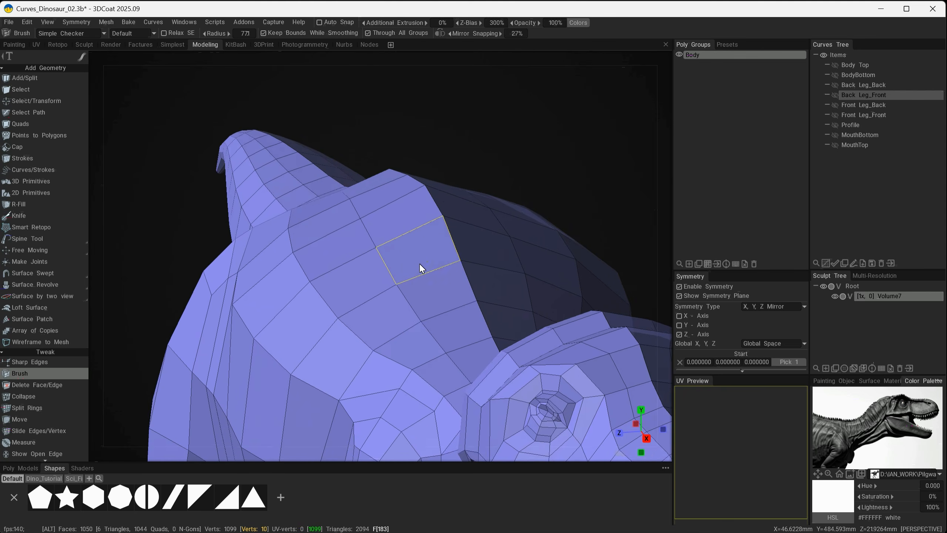
Reposition individual vertices on the upper back above the hip with the Brush radius reduced to 26.5
alt+drag(420, 266, 411, 232)
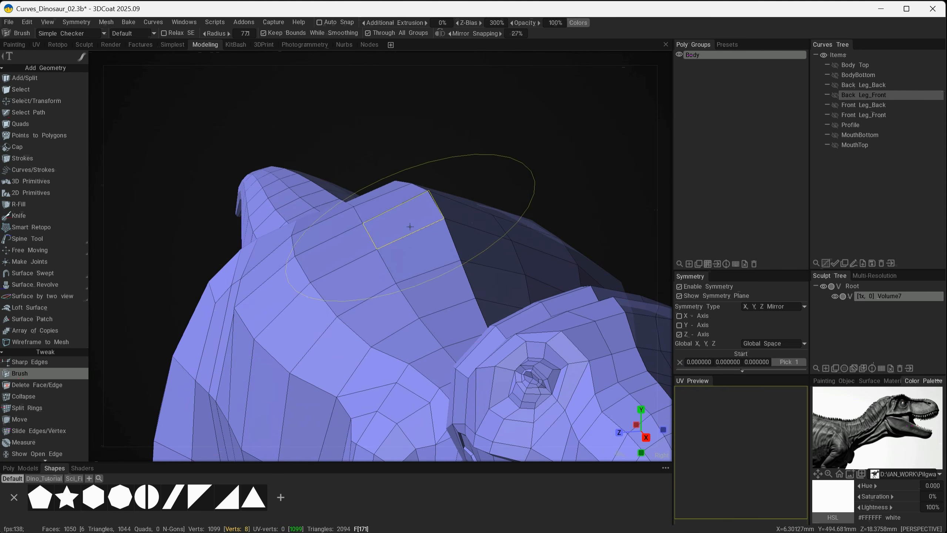
right_drag(370, 235, 343, 244)
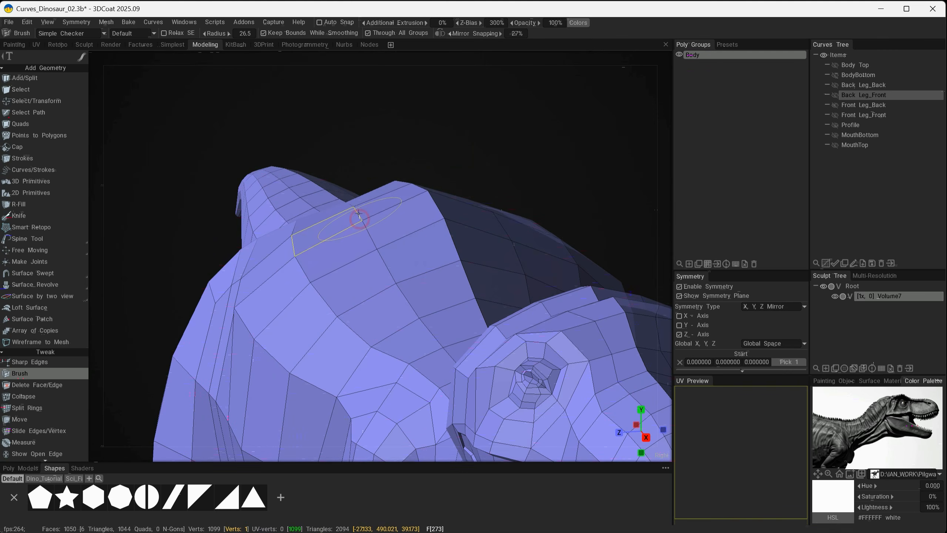
drag(358, 213, 386, 199)
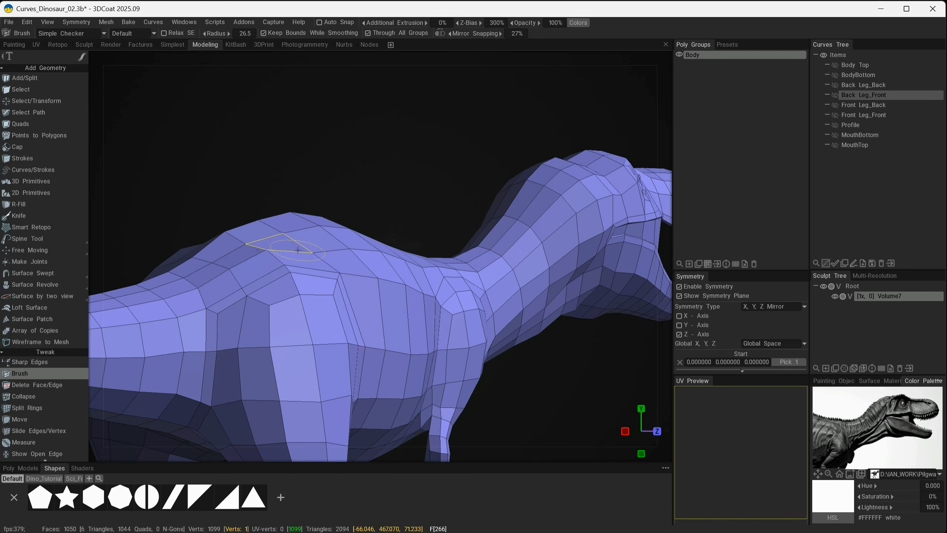
alt+drag(303, 245, 315, 264)
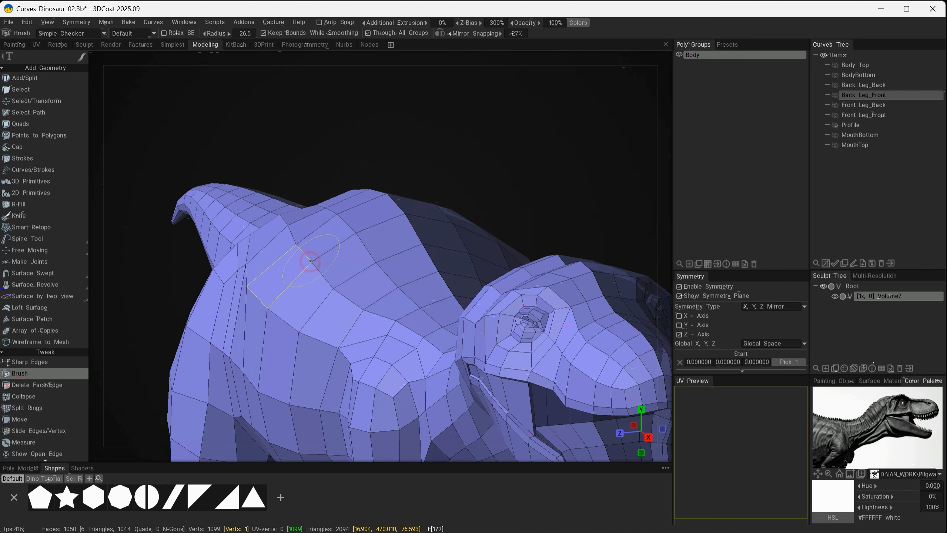
mouse_move(327, 281)
alt+mouse_down()
mouse_move(272, 308)
mouse_move(308, 255)
mouse_move(337, 258)
mouse_move(333, 217)
mouse_move(355, 228)
mouse_move(335, 216)
mouse_move(392, 263)
mouse_move(429, 249)
mouse_move(440, 261)
mouse_move(466, 258)
mouse_move(440, 278)
mouse_move(352, 238)
alt+mouse_up()
key(shift+a)
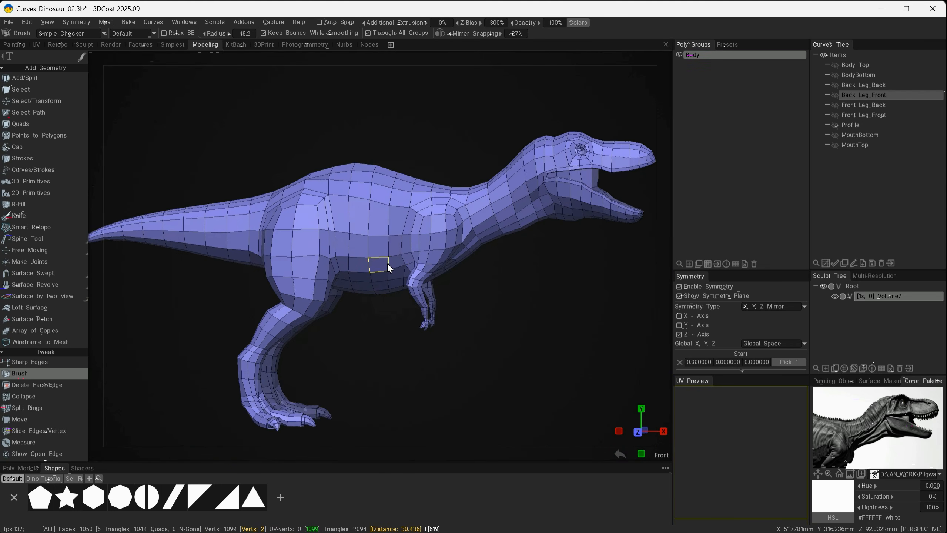
Reshape the belly between the arm and the hind leg with the Brush radius set to 64.2
alt+right_drag(387, 263, 327, 262)
alt+drag(328, 262, 321, 212)
alt+right_drag(321, 212, 380, 212)
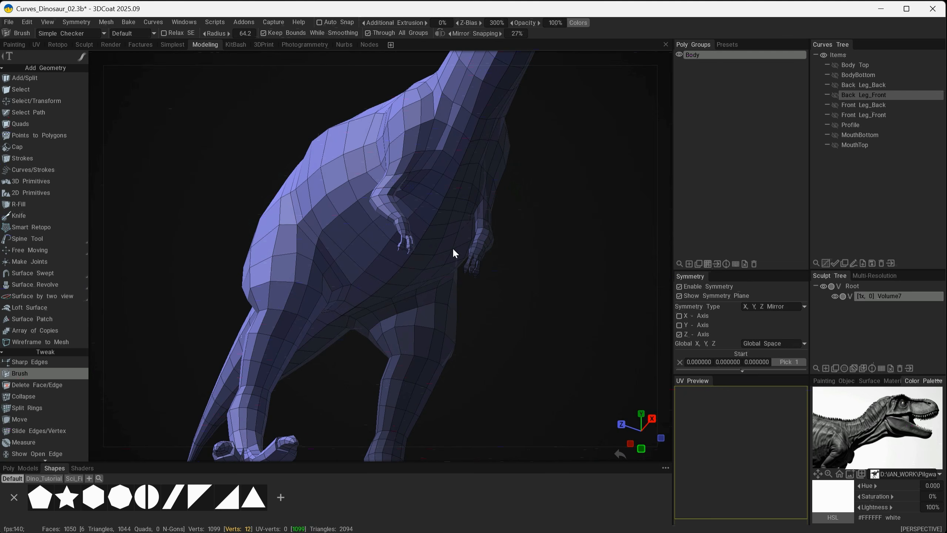
right_drag(454, 252, 403, 285)
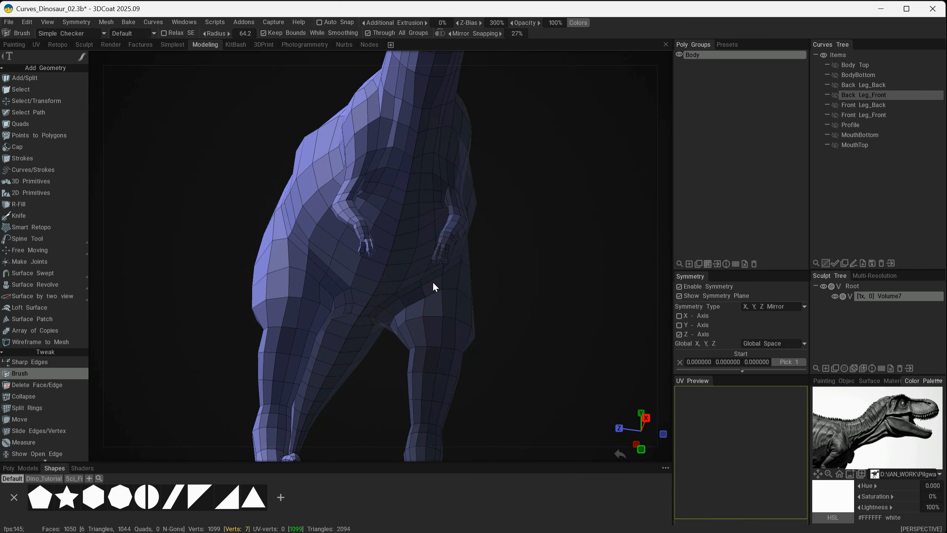
right_drag(454, 298, 488, 339)
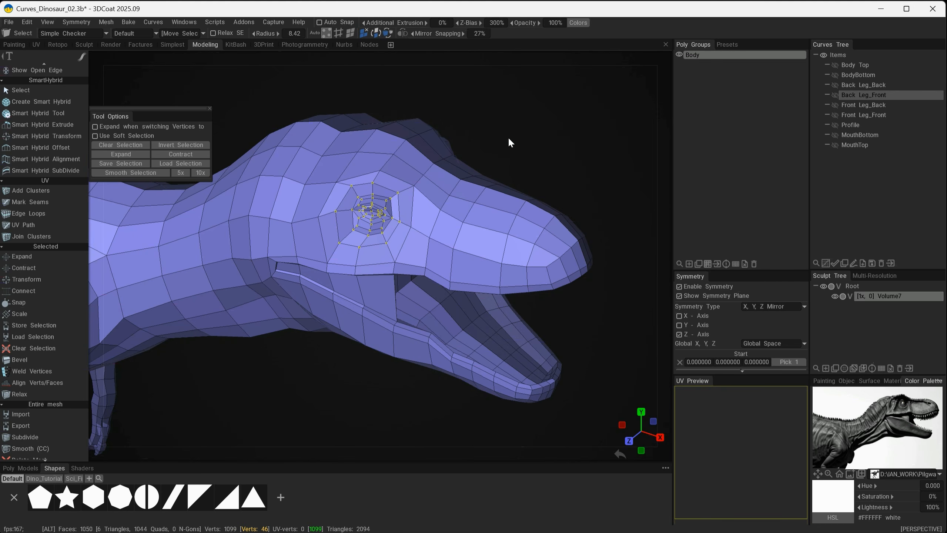
Start Transform on the selected vertices around the eye and smooth the selection twice
alt+right_drag(508, 137, 580, 291)
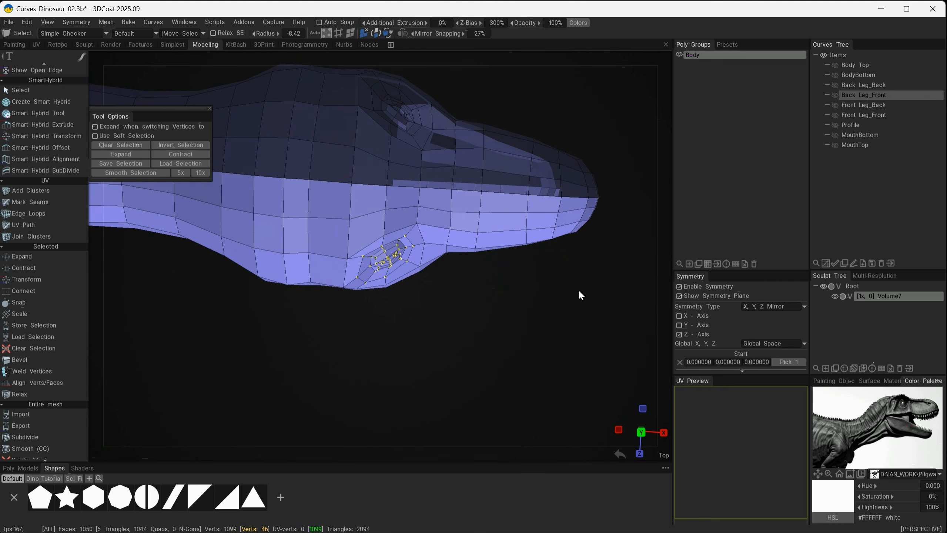
alt+middle_drag(513, 243, 538, 349)
alt+drag(549, 404, 555, 401)
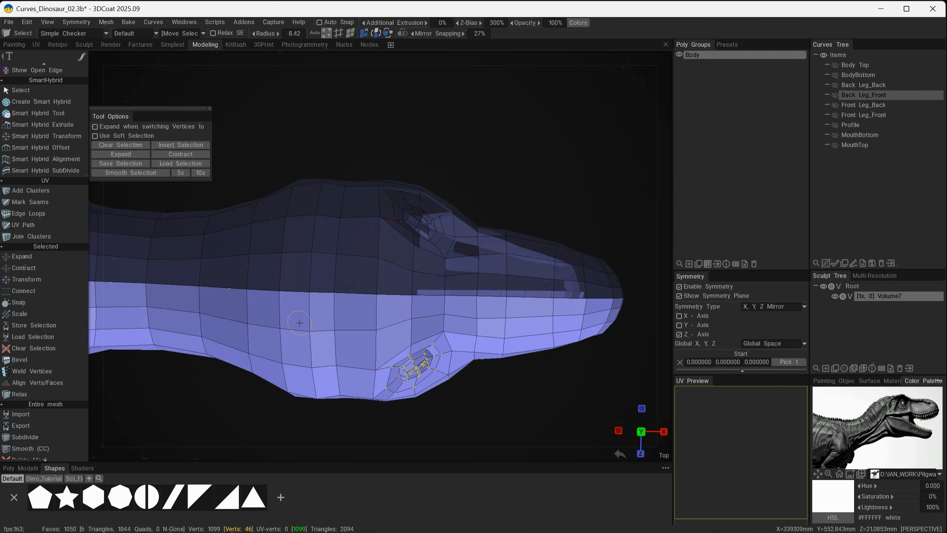
key(space)
click(269, 129)
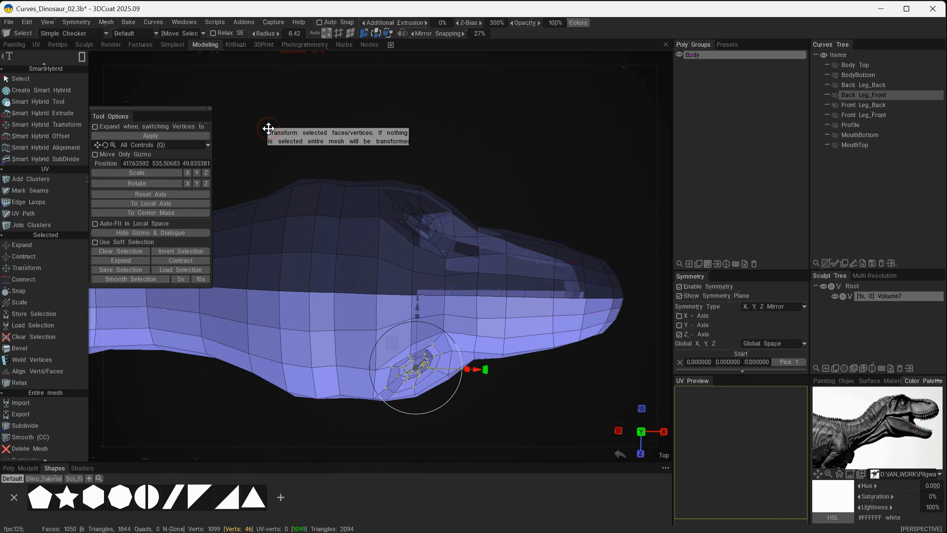
click(124, 278)
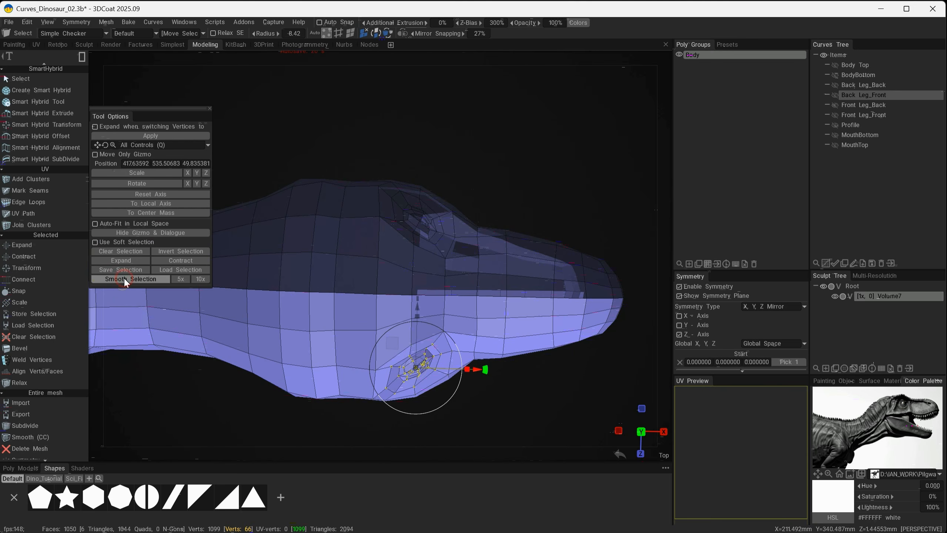
click(124, 278)
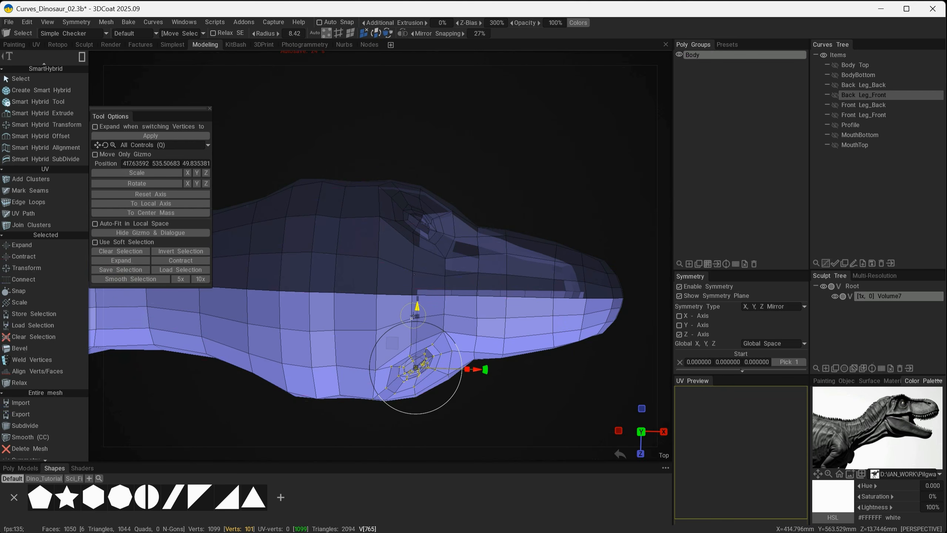
Move the eye vertices inward toward the head's centre to about 36.67 in Z, and clear the selection
drag(417, 306, 419, 289)
drag(496, 380, 262, 236)
alt+drag(494, 270, 433, 266)
drag(399, 307, 400, 315)
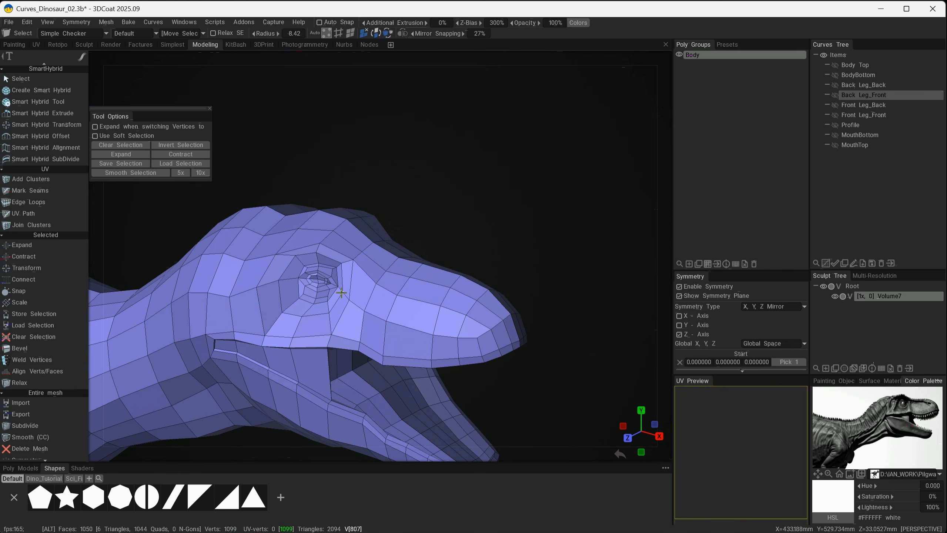
alt+drag(336, 287, 347, 292)
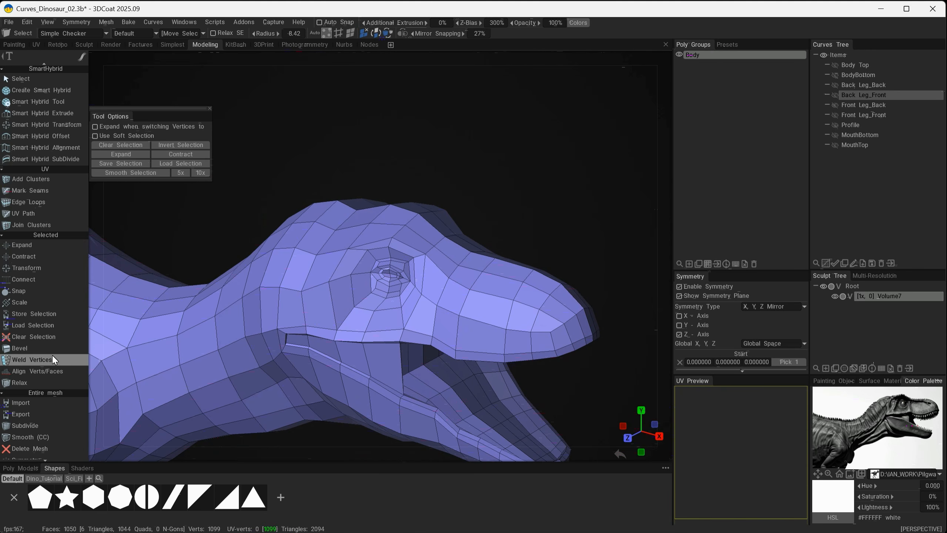
Activate the Brush tool and reposition the vertices along the upper rim of the eye socket at radius 8.42
scroll(49, 298, up, 10)
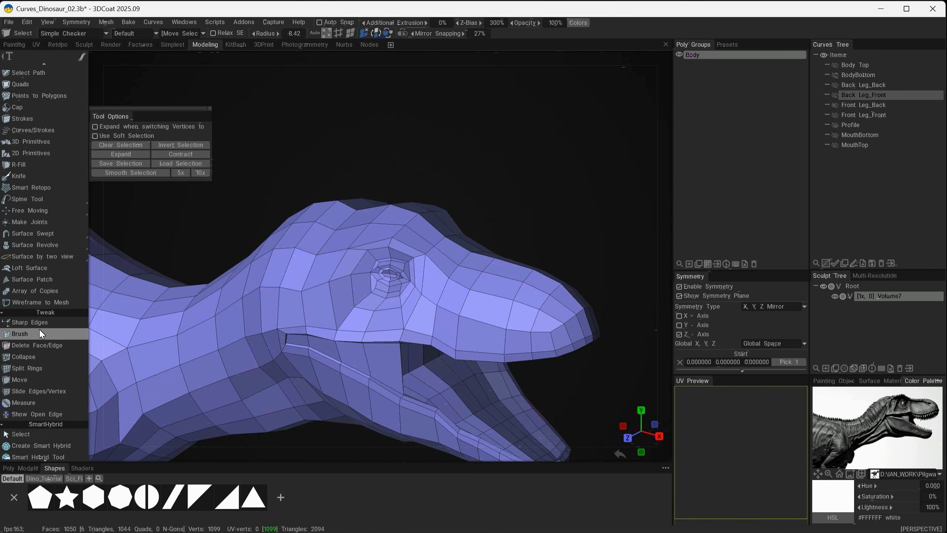
click(31, 333)
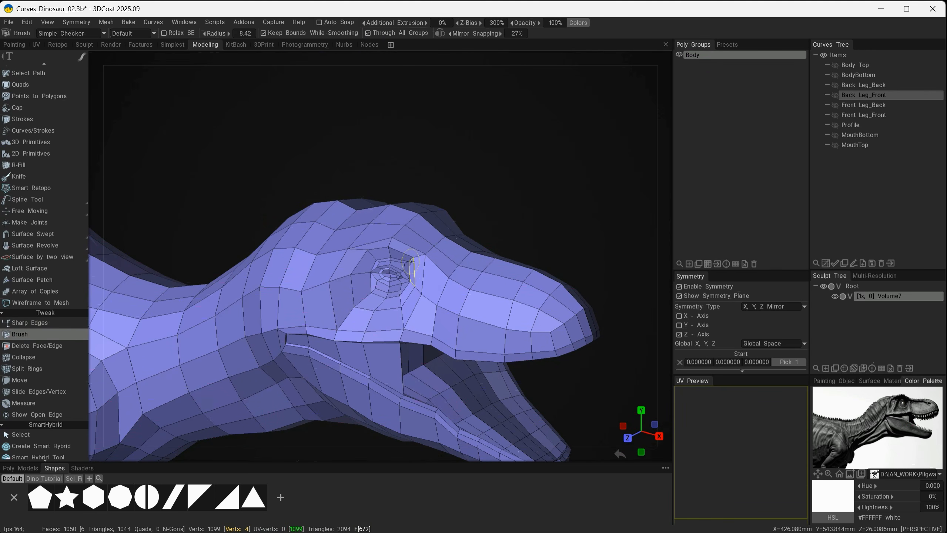
alt+right_drag(417, 285, 434, 271)
alt+middle_drag(496, 298, 444, 267)
mouse_move(435, 280)
alt+mouse_down()
mouse_move(364, 273)
mouse_move(435, 196)
alt+mouse_up()
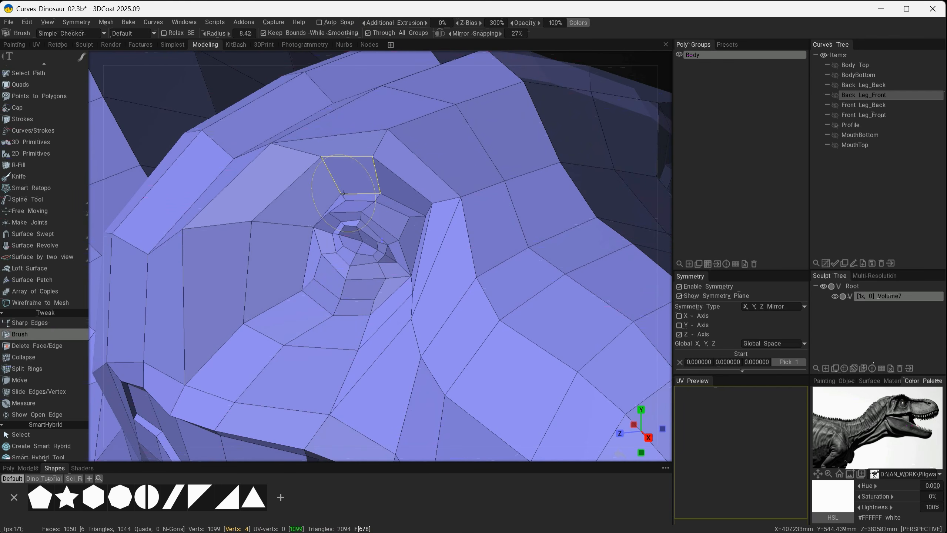
drag(341, 194, 332, 190)
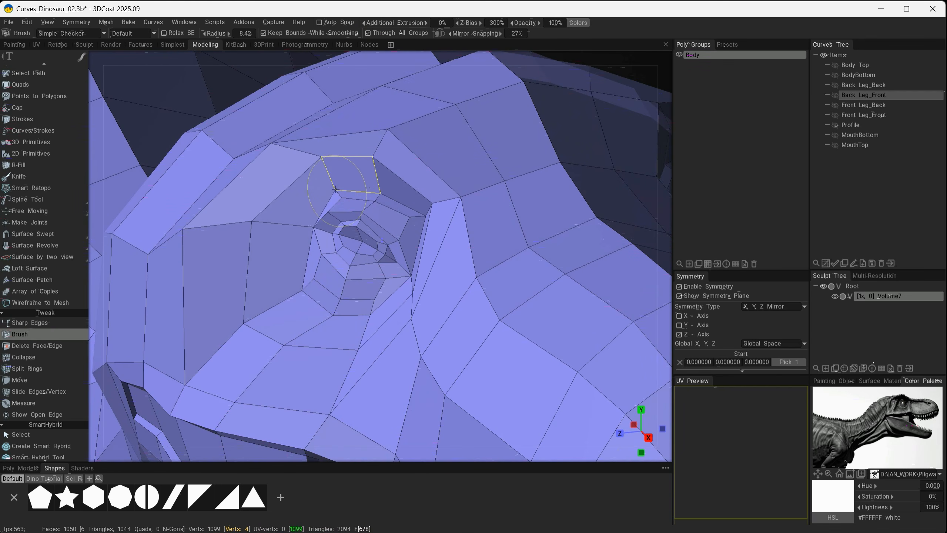
alt+right_drag(335, 190, 378, 276)
alt+drag(378, 276, 487, 262)
alt+right_drag(446, 253, 515, 243)
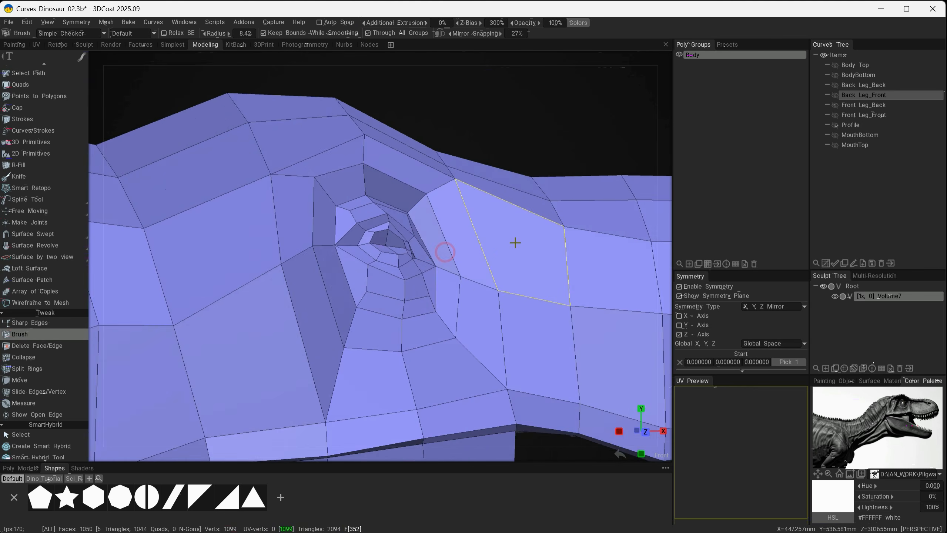
Adjust the vertices in front of the eye and along the side of the snout with the Brush
alt+drag(507, 239, 493, 296)
alt+drag(444, 271, 421, 243)
alt+drag(466, 273, 459, 263)
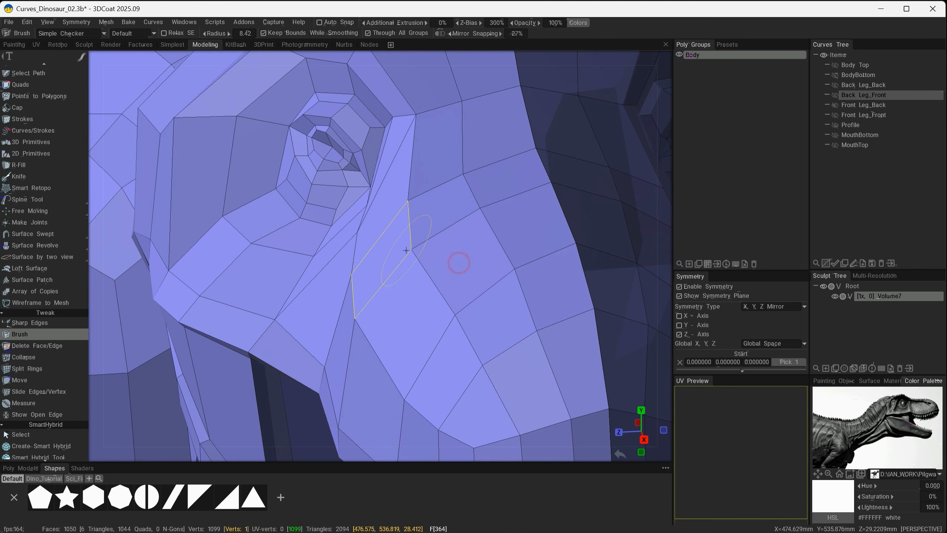
alt+drag(378, 234, 429, 260)
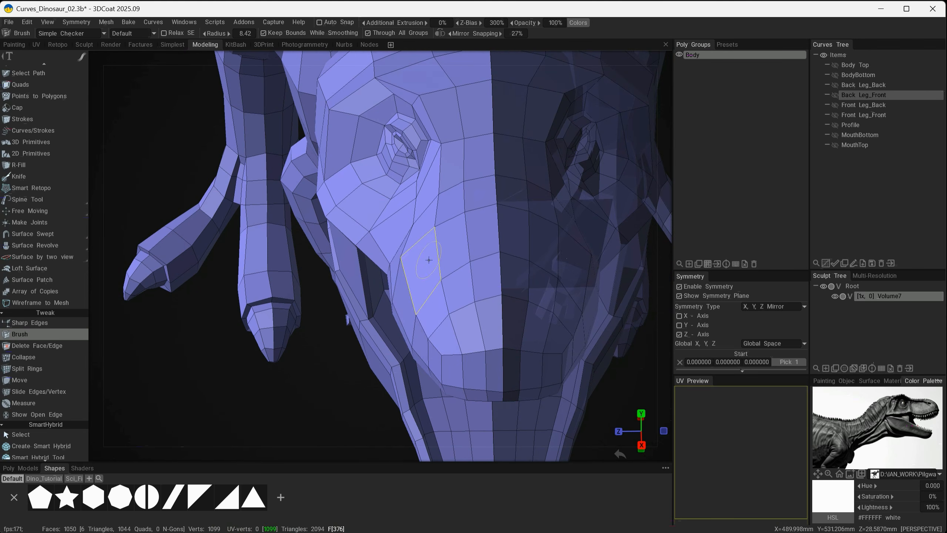
alt+drag(438, 352, 363, 311)
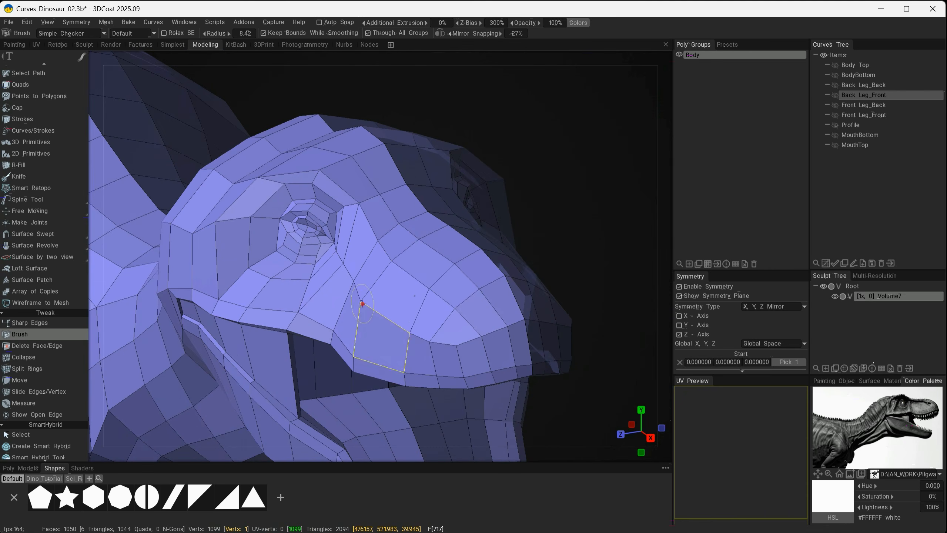
alt+right_drag(363, 311, 455, 378)
Nudge the brow vertices above the eye with the Brush radius set to 9.41
alt+drag(455, 379, 474, 358)
alt+right_drag(474, 358, 348, 210)
mouse_move(348, 209)
alt+mouse_down()
mouse_move(338, 355)
mouse_move(438, 354)
mouse_move(406, 335)
mouse_move(396, 261)
alt+mouse_up()
alt+right_drag(396, 261, 416, 216)
alt+drag(417, 216, 435, 136)
alt+right_drag(436, 136, 419, 224)
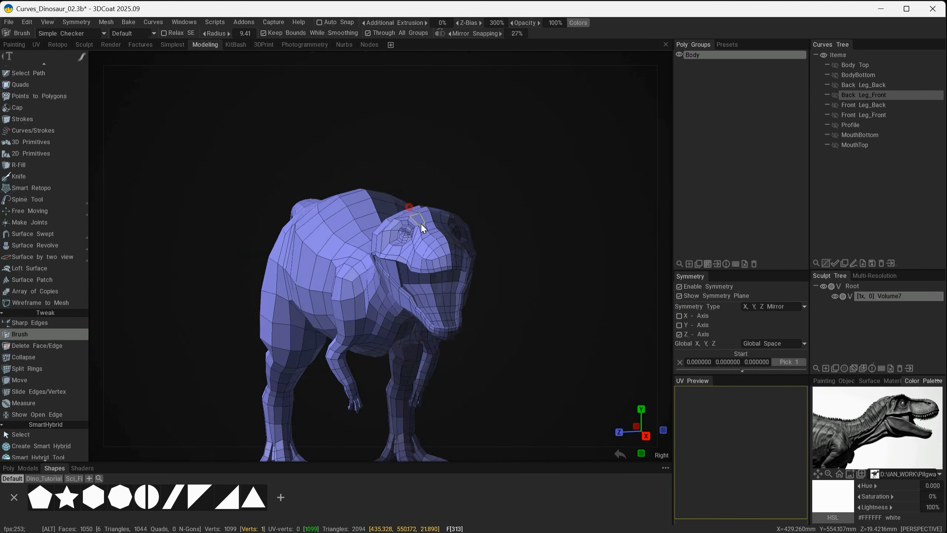
Refine the brow and upper profile of the head with the Brush radius enlarged to 12.2
alt+drag(419, 224, 451, 258)
alt+right_drag(451, 259, 509, 298)
mouse_move(545, 294)
alt+mouse_down()
mouse_move(521, 314)
mouse_move(586, 400)
mouse_move(410, 328)
mouse_move(404, 385)
mouse_move(368, 355)
alt+mouse_up()
mouse_move(406, 353)
mouse_down()
mouse_move(501, 364)
mouse_move(288, 220)
mouse_move(443, 295)
mouse_up()
alt+middle_drag(444, 295, 497, 355)
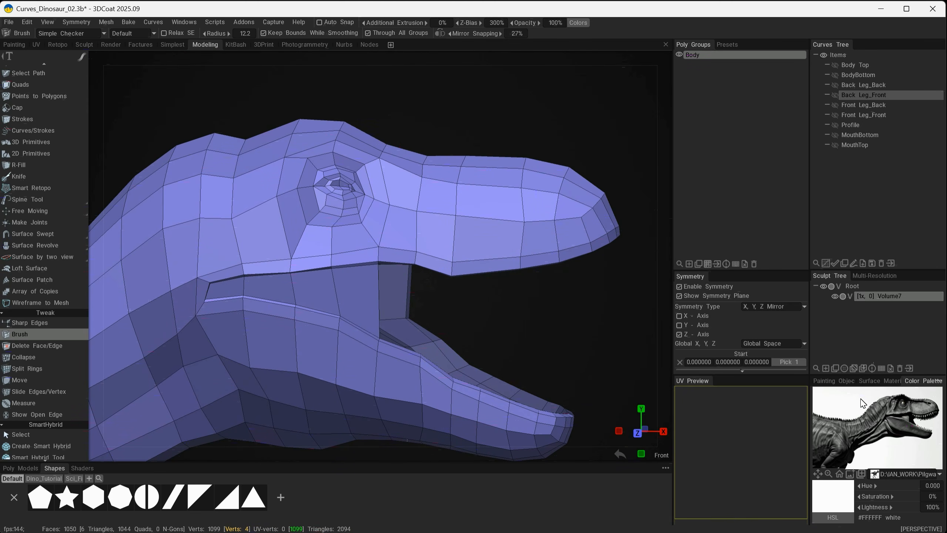
Refine the vertices behind the lower jaw and along the upper throat using the Brush at radius 14.2
mouse_move(364, 299)
alt+mouse_down()
mouse_move(384, 245)
mouse_move(245, 283)
mouse_move(428, 278)
mouse_move(248, 297)
mouse_move(303, 280)
mouse_move(185, 250)
mouse_move(195, 244)
mouse_move(312, 306)
mouse_move(373, 303)
alt+mouse_up()
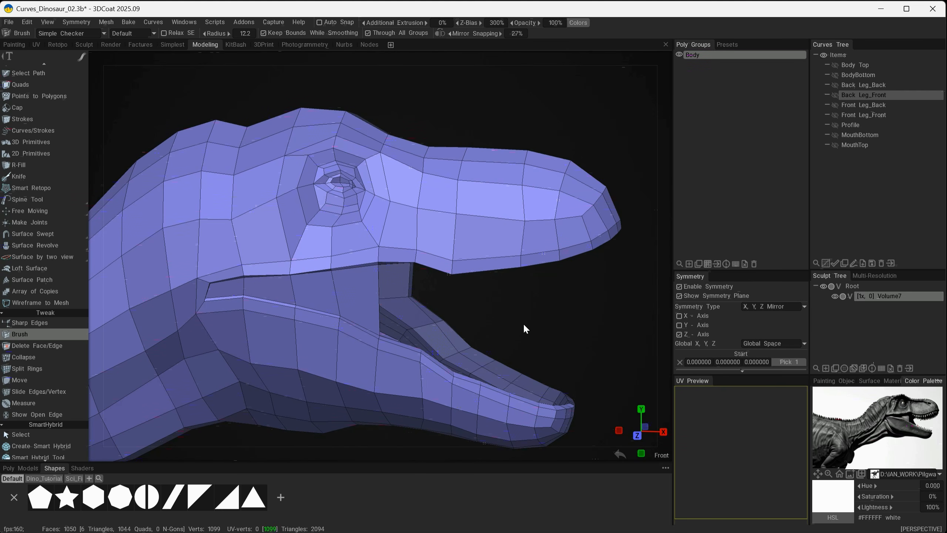
mouse_move(496, 317)
alt+mouse_down()
mouse_move(313, 272)
mouse_move(279, 254)
mouse_move(276, 238)
alt+mouse_up()
mouse_move(401, 277)
mouse_down()
mouse_move(435, 275)
mouse_move(427, 276)
mouse_move(439, 334)
mouse_move(454, 345)
mouse_move(471, 336)
mouse_up()
mouse_move(449, 375)
mouse_down()
mouse_move(456, 373)
mouse_move(421, 298)
mouse_move(454, 303)
mouse_move(434, 303)
mouse_up()
mouse_move(435, 303)
alt+mouse_down()
mouse_move(480, 389)
mouse_move(485, 314)
mouse_move(471, 368)
mouse_move(455, 317)
alt+mouse_up()
mouse_move(454, 318)
mouse_down()
mouse_move(459, 373)
mouse_move(469, 376)
mouse_up()
alt+right_drag(468, 378, 403, 389)
mouse_move(403, 390)
alt+mouse_down()
mouse_move(349, 404)
mouse_move(395, 391)
alt+mouse_up()
alt+right_drag(395, 392, 362, 281)
alt+drag(362, 282, 310, 385)
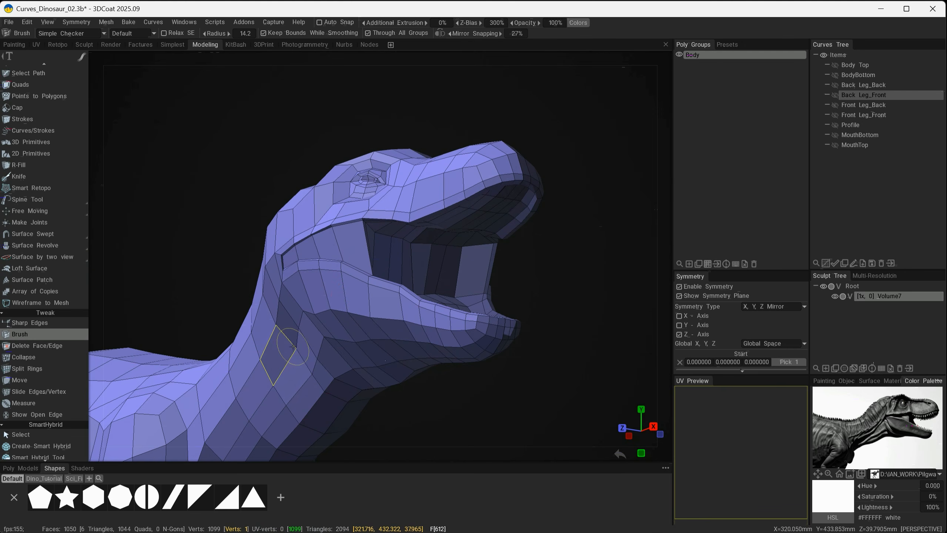
alt+drag(301, 330, 308, 310)
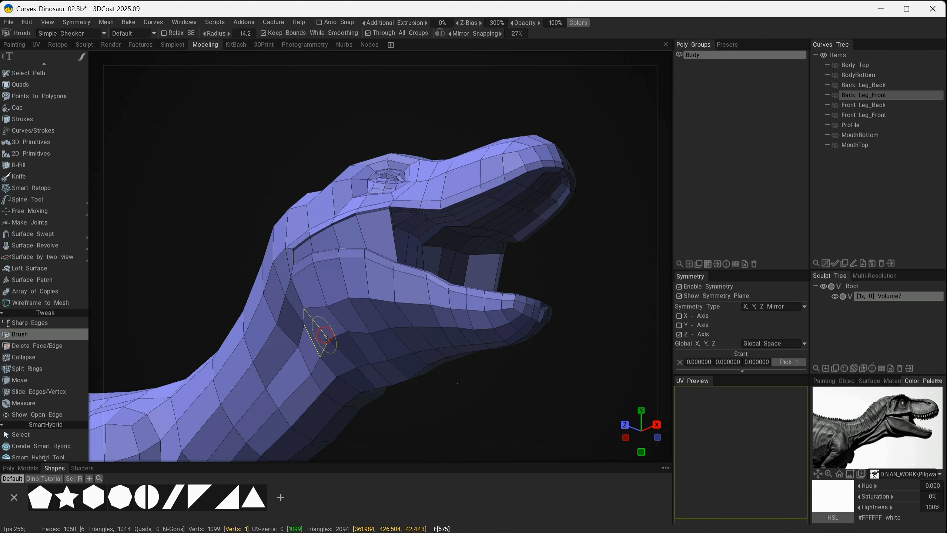
mouse_move(343, 330)
alt+mouse_down()
mouse_move(334, 342)
mouse_move(351, 338)
mouse_move(373, 381)
mouse_move(336, 330)
mouse_move(344, 349)
mouse_move(308, 348)
alt+mouse_up()
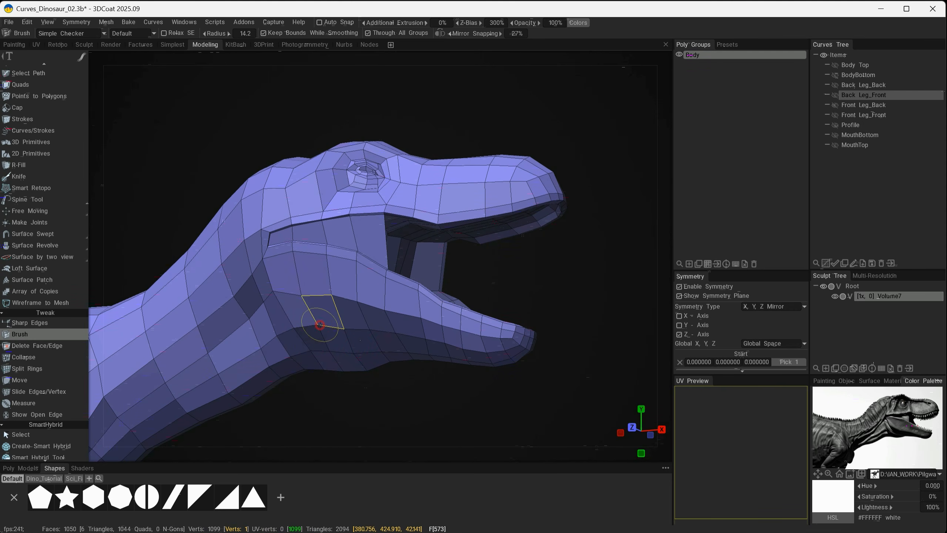
mouse_move(319, 327)
alt+mouse_down()
mouse_move(323, 309)
mouse_move(314, 298)
mouse_move(276, 298)
mouse_move(290, 307)
alt+mouse_up()
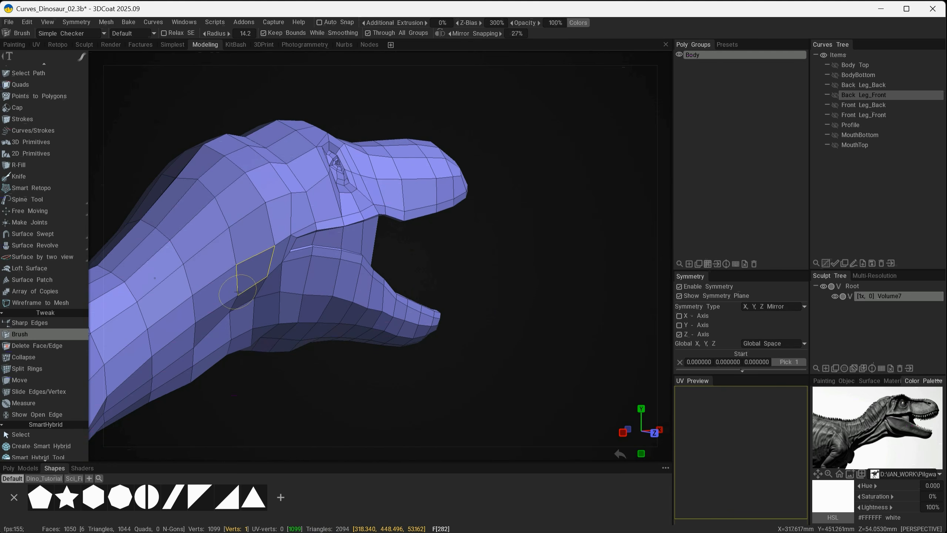
mouse_move(236, 288)
alt+mouse_down()
mouse_move(259, 266)
mouse_move(292, 321)
mouse_move(112, 297)
alt+mouse_up()
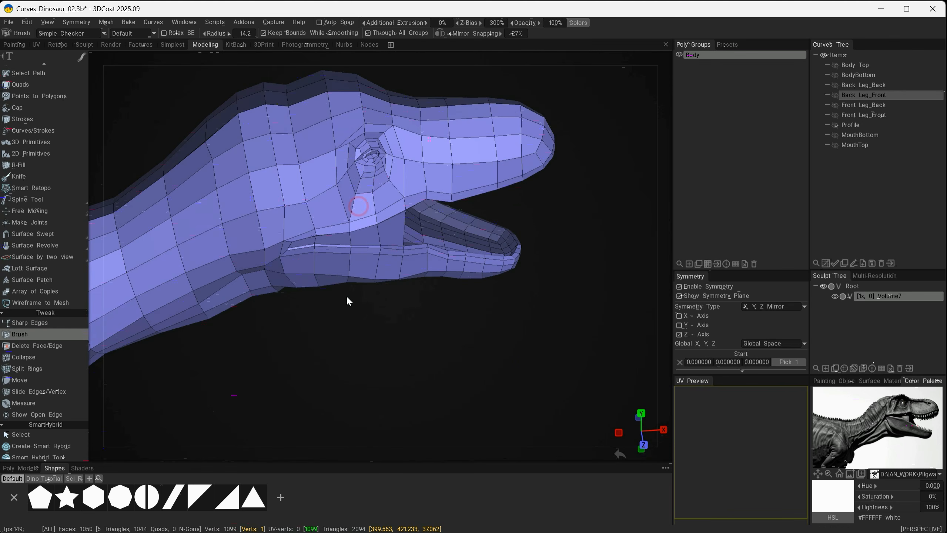
Adjust the midline vertices at the back of the head and upper neck, enlarging the Brush radius to 23.5
alt+drag(349, 298, 285, 193)
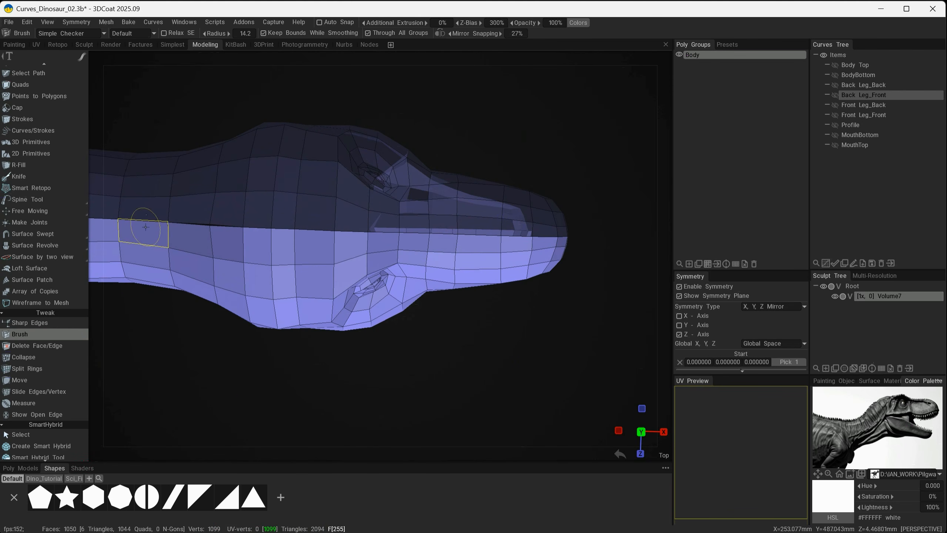
alt+right_drag(257, 185, 242, 158)
alt+middle_drag(241, 158, 257, 169)
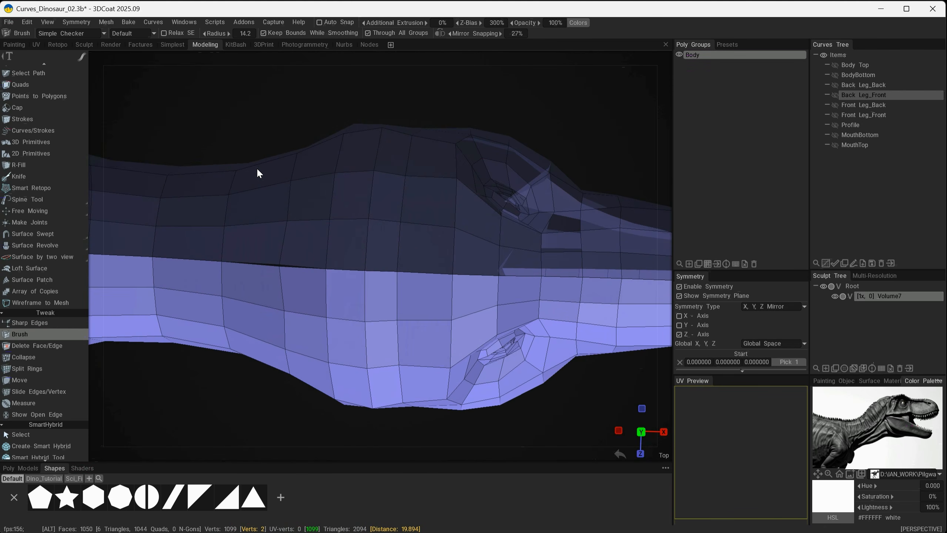
alt+drag(281, 210, 261, 173)
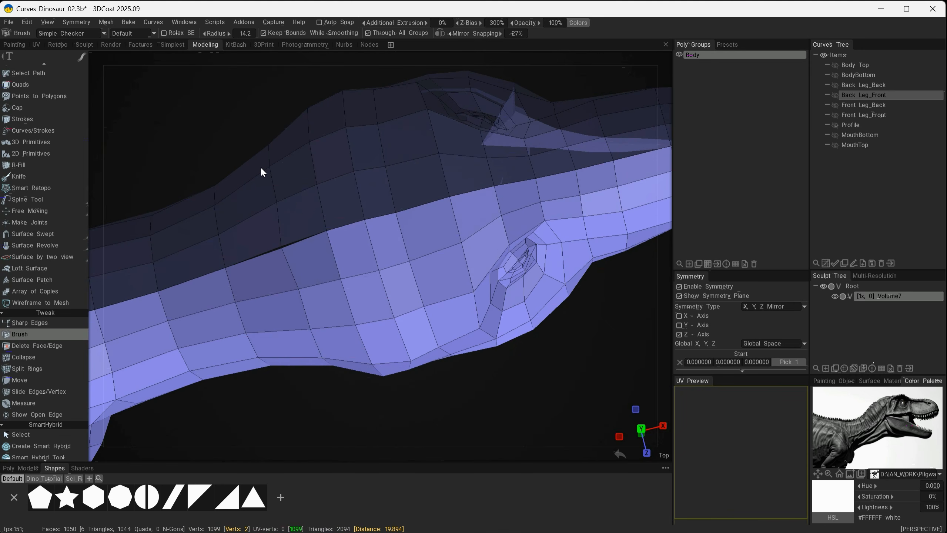
alt+drag(298, 201, 272, 170)
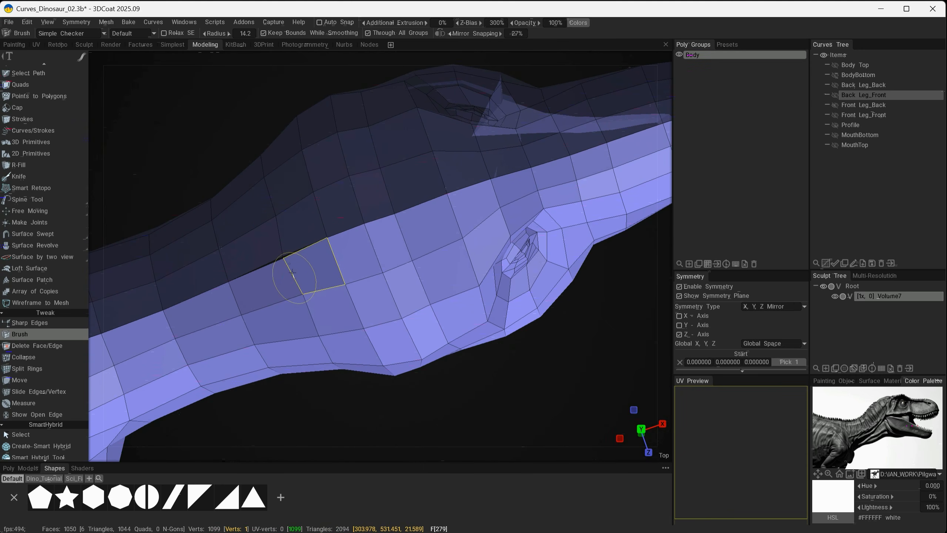
alt+drag(326, 330, 356, 320)
right_drag(331, 327, 346, 326)
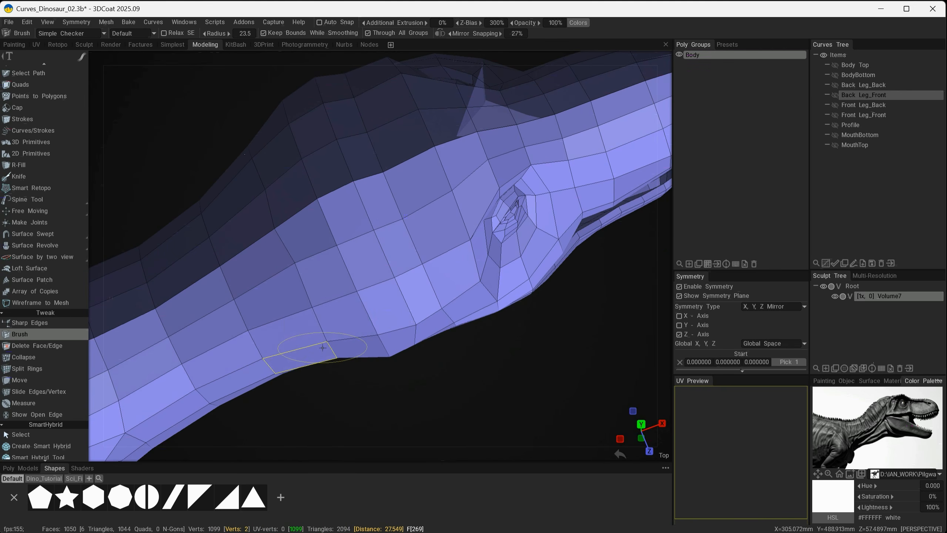
mouse_move(323, 348)
mouse_down()
mouse_move(332, 236)
mouse_move(312, 281)
mouse_move(333, 285)
mouse_up()
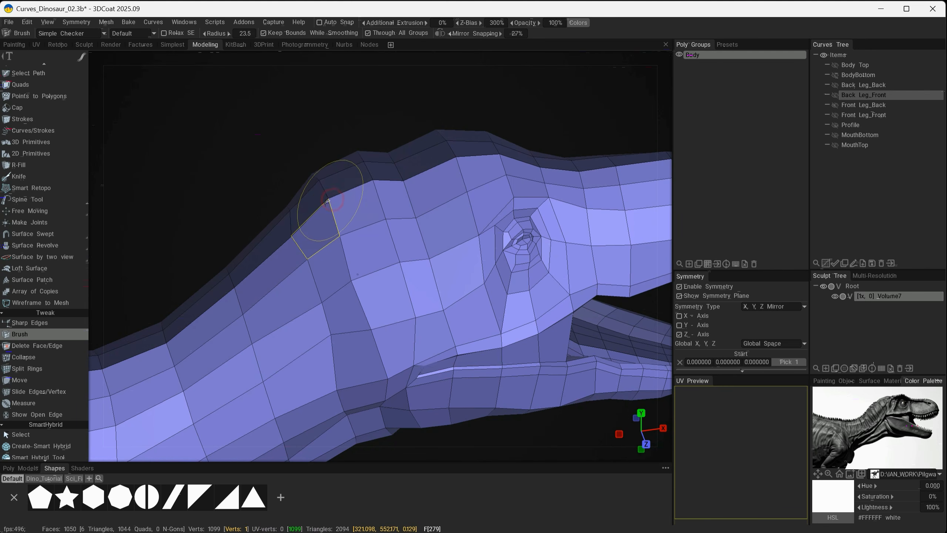
alt+drag(323, 204, 343, 238)
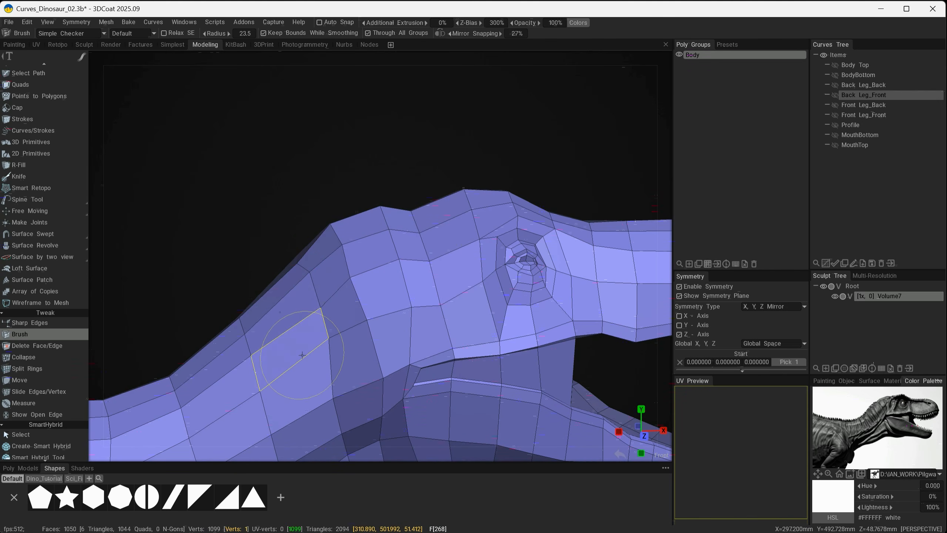
Reposition the cheek vertices behind the mouth corner using a Brush radius of 12.6
scroll(323, 344, down, 3)
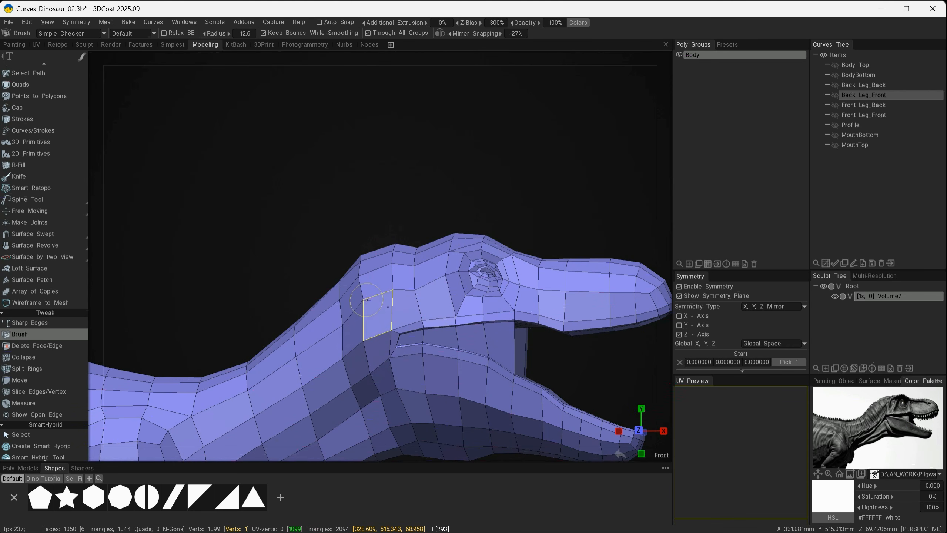
alt+drag(398, 340, 404, 321)
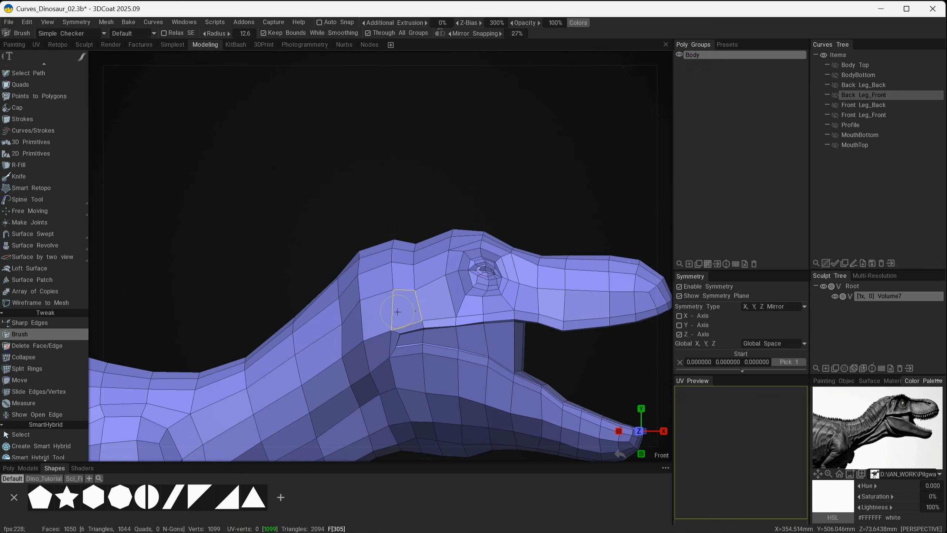
alt+right_drag(362, 297, 367, 295)
alt+drag(367, 295, 387, 290)
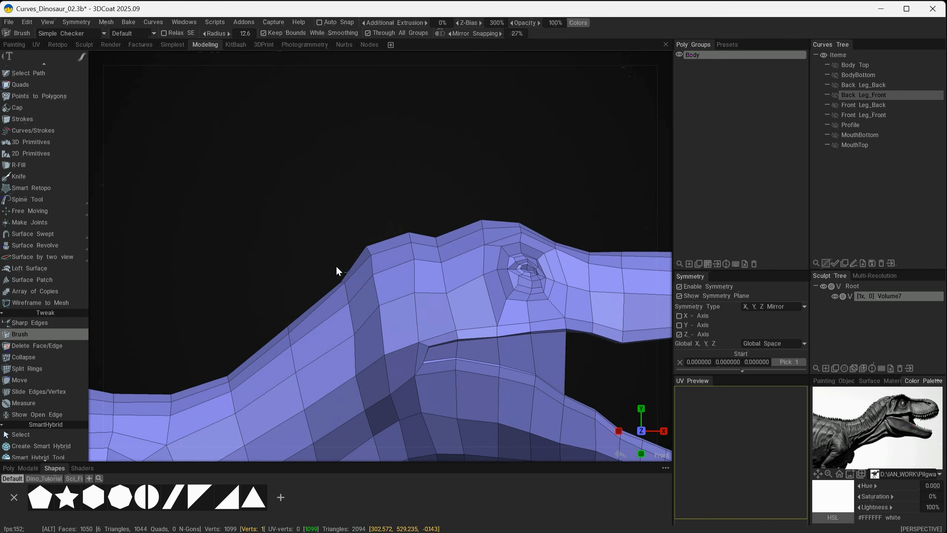
Shape the slope from the back of the skull into the neck with the Brush radius set to 23.8
alt+drag(333, 263, 376, 289)
right_drag(364, 282, 381, 288)
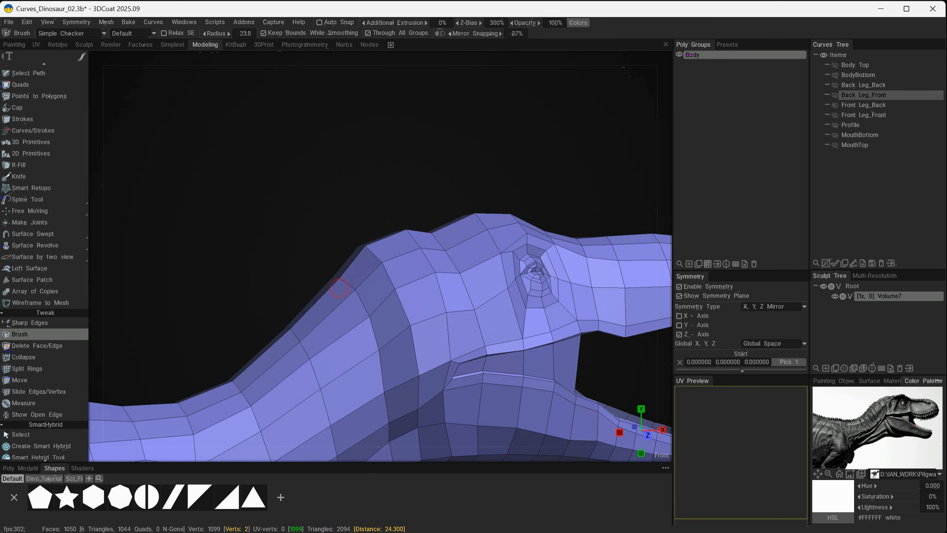
mouse_move(328, 284)
alt+mouse_down()
mouse_move(362, 315)
mouse_move(333, 285)
alt+mouse_up()
alt+right_drag(331, 282, 338, 284)
alt+middle_drag(505, 287, 497, 286)
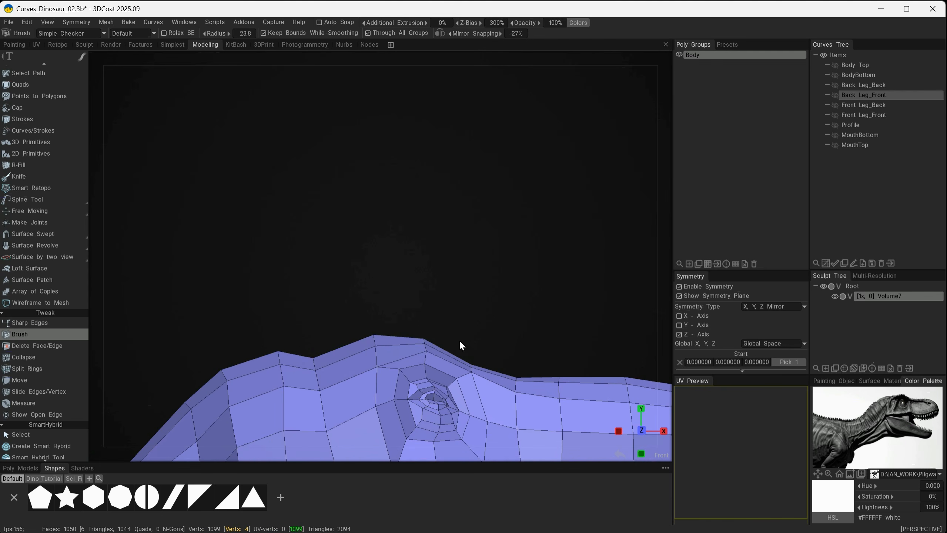
Adjust the crown and brow ridge vertices above the eye with the Brush at radius 11.5
alt+drag(410, 351, 332, 370)
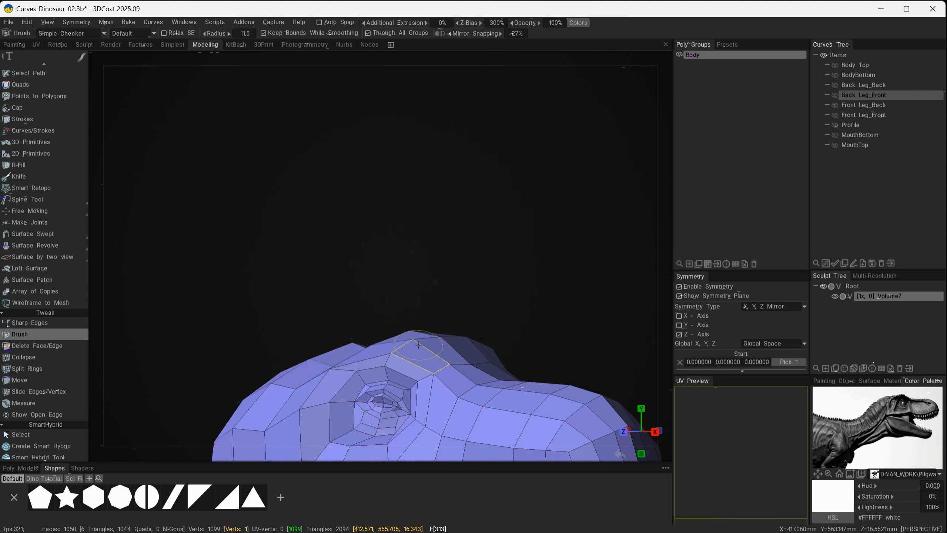
mouse_move(417, 340)
alt+mouse_down()
mouse_move(559, 370)
mouse_move(410, 351)
alt+mouse_up()
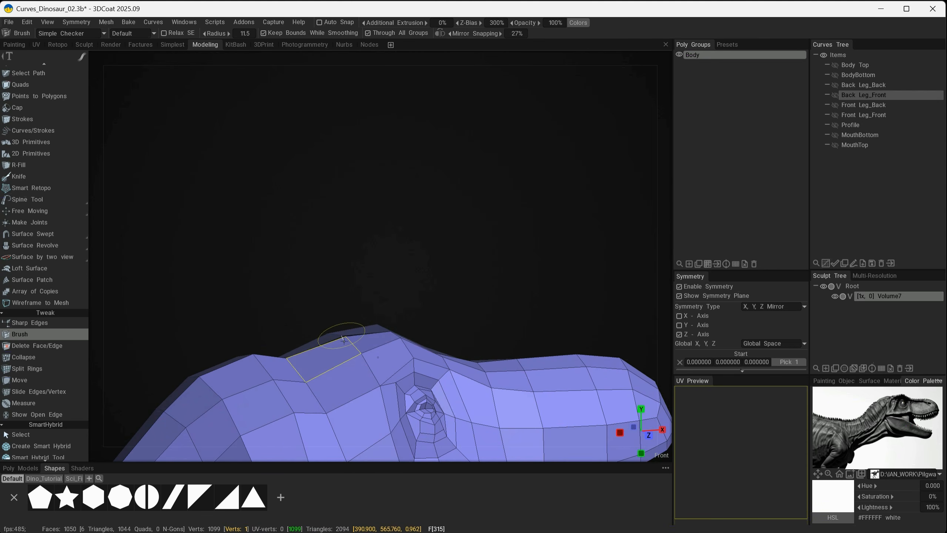
alt+drag(341, 339, 433, 395)
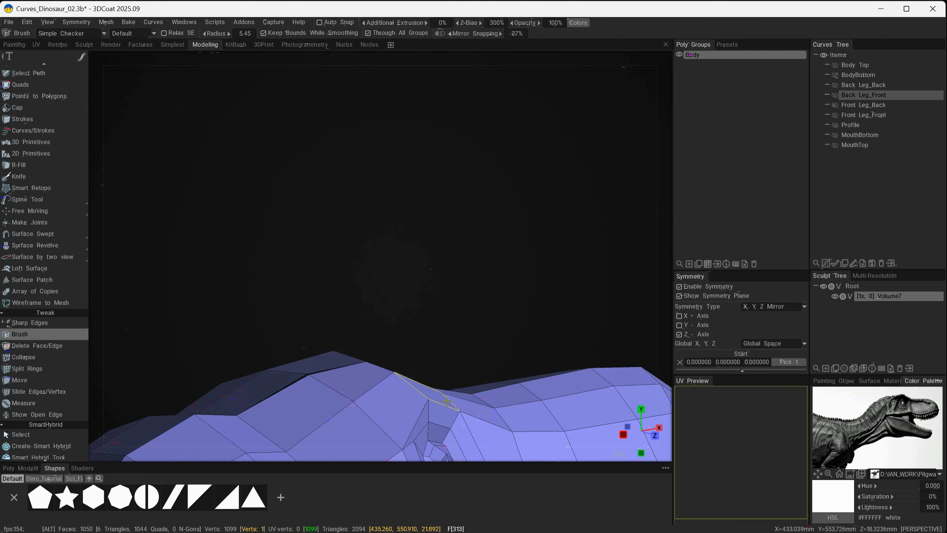
Fine-tune the brow and the top of the head with the Brush radius reduced to 5.45
mouse_move(442, 386)
alt+mouse_down()
mouse_move(344, 364)
mouse_move(203, 365)
alt+mouse_up()
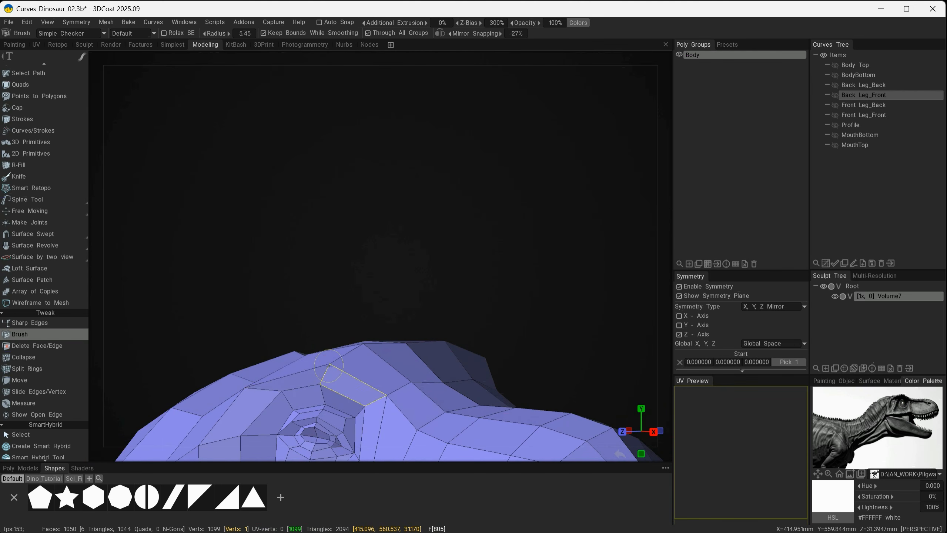
mouse_move(332, 367)
alt+mouse_down()
mouse_move(387, 374)
mouse_move(482, 307)
mouse_move(436, 267)
alt+mouse_up()
alt+right_drag(409, 238, 442, 268)
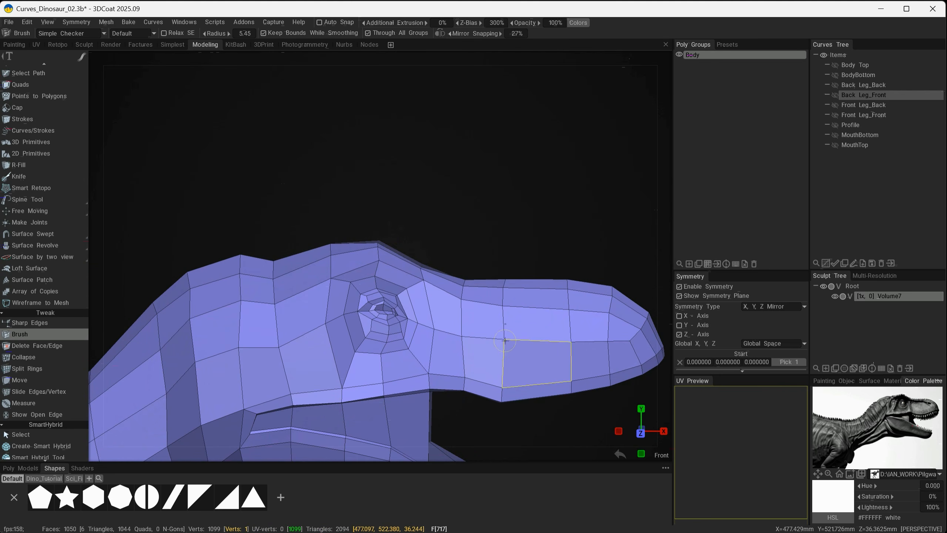
mouse_move(384, 209)
mouse_down()
mouse_move(415, 278)
mouse_move(376, 236)
mouse_up()
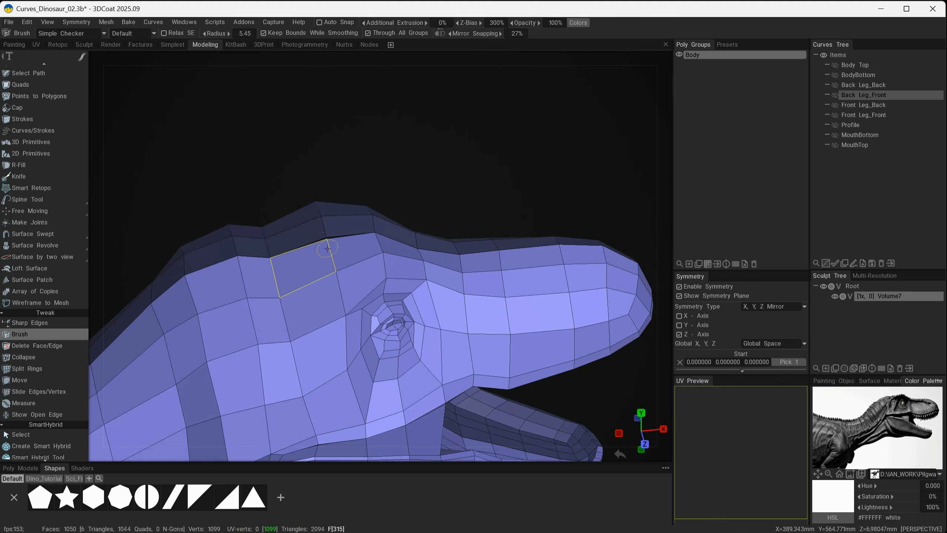
alt+drag(364, 257, 373, 200)
alt+right_drag(455, 222, 437, 243)
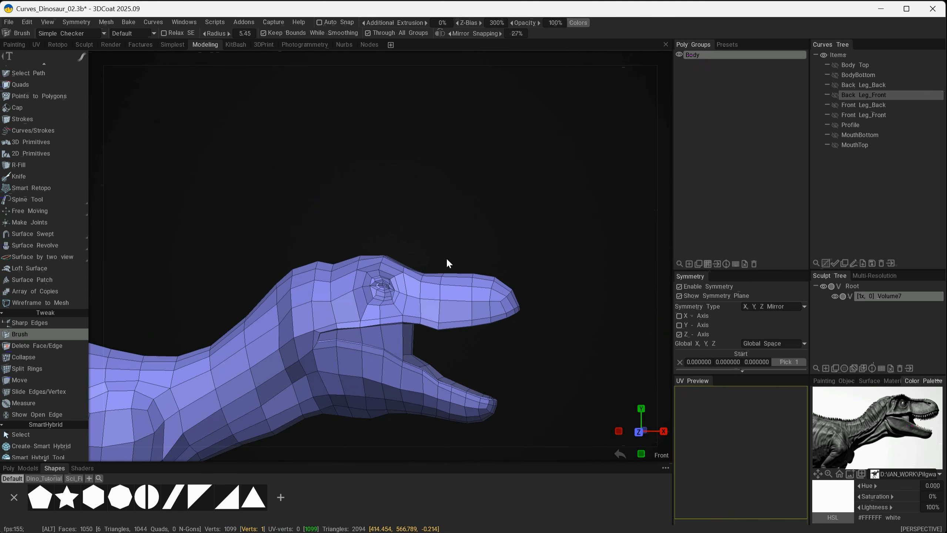
alt+middle_drag(434, 316, 453, 250)
alt+right_drag(406, 359, 406, 393)
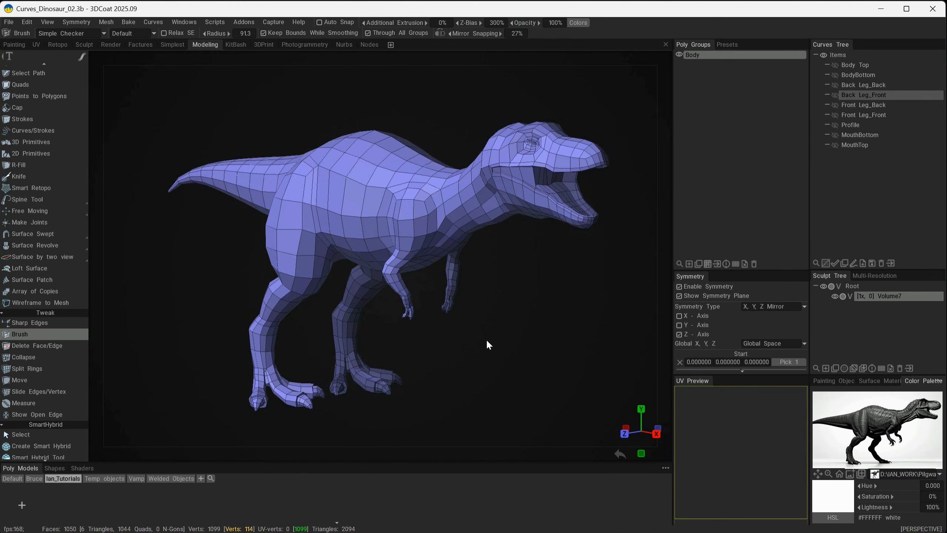
Apply symmetry to the current layer of the dinosaur mesh and turn off Virtual Mirror Mode
alt+drag(486, 338, 527, 329)
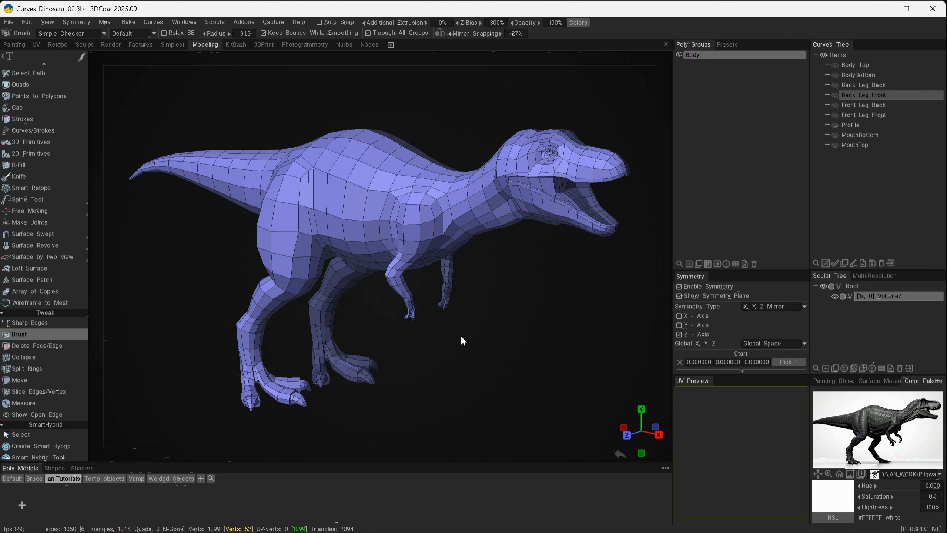
alt+drag(487, 307, 440, 340)
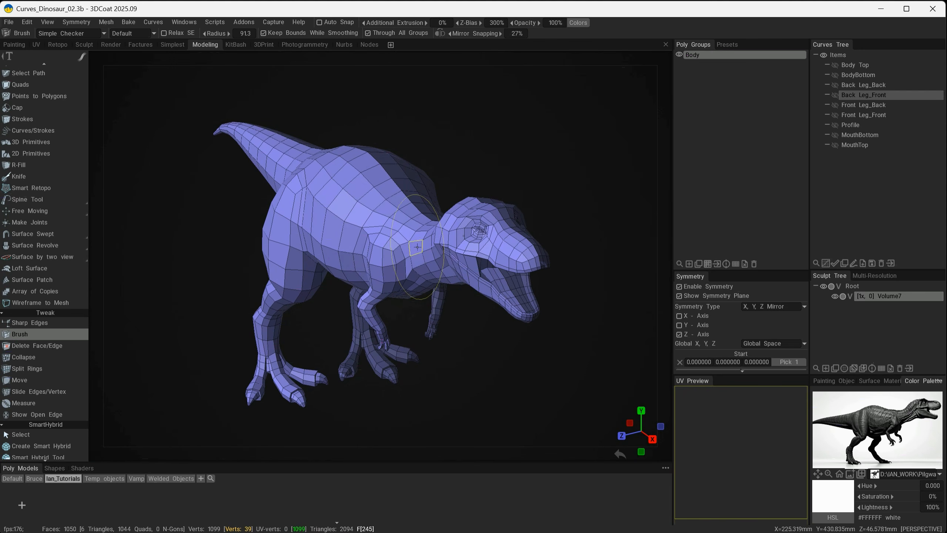
mouse_move(509, 365)
alt+mouse_down()
mouse_move(385, 355)
mouse_move(406, 372)
mouse_move(513, 367)
alt+mouse_up()
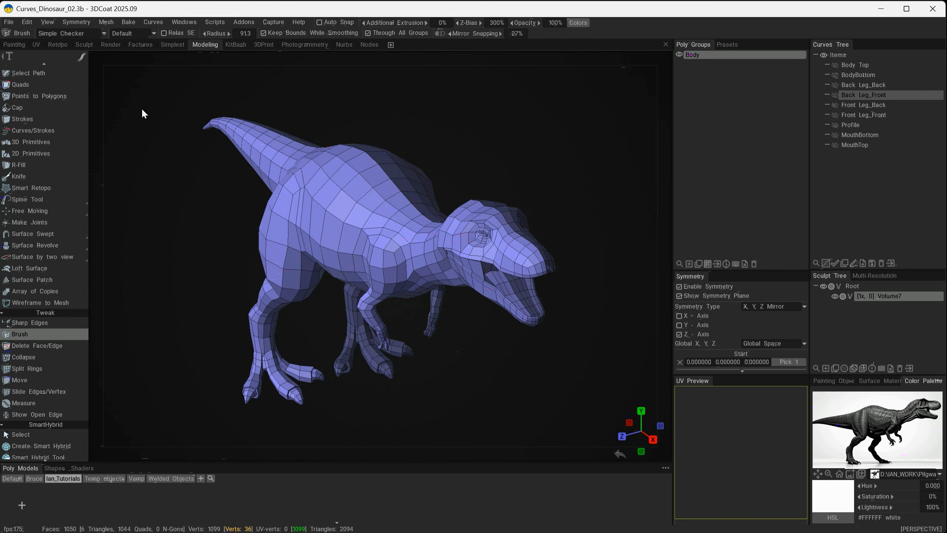
click(106, 22)
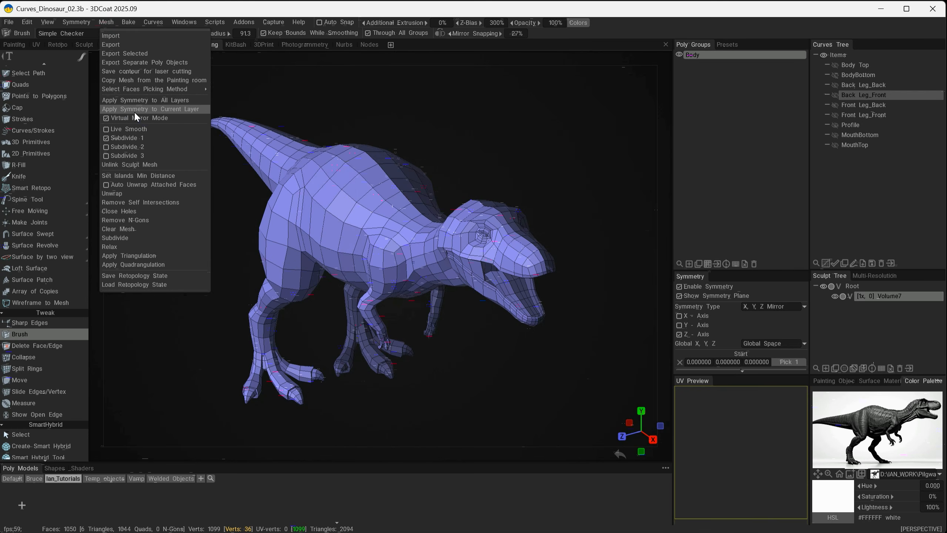
click(187, 109)
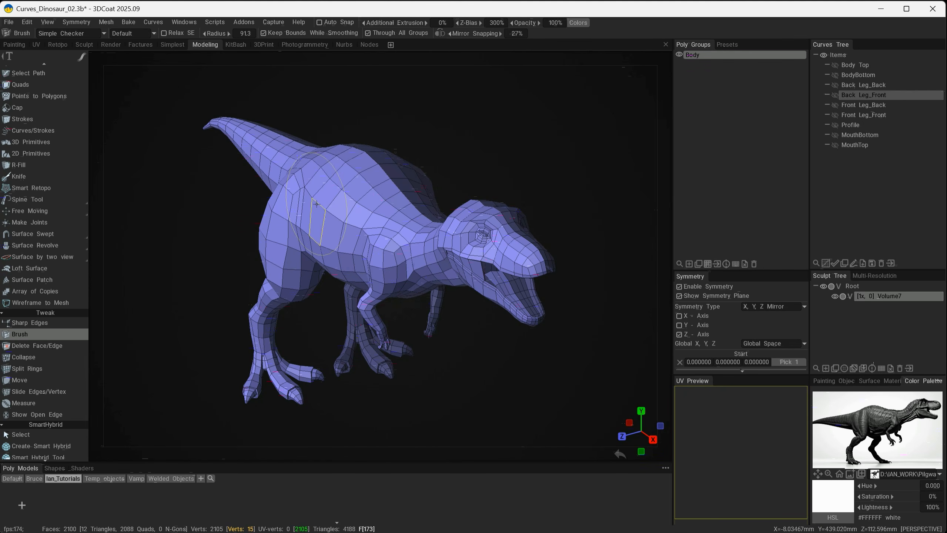
click(107, 21)
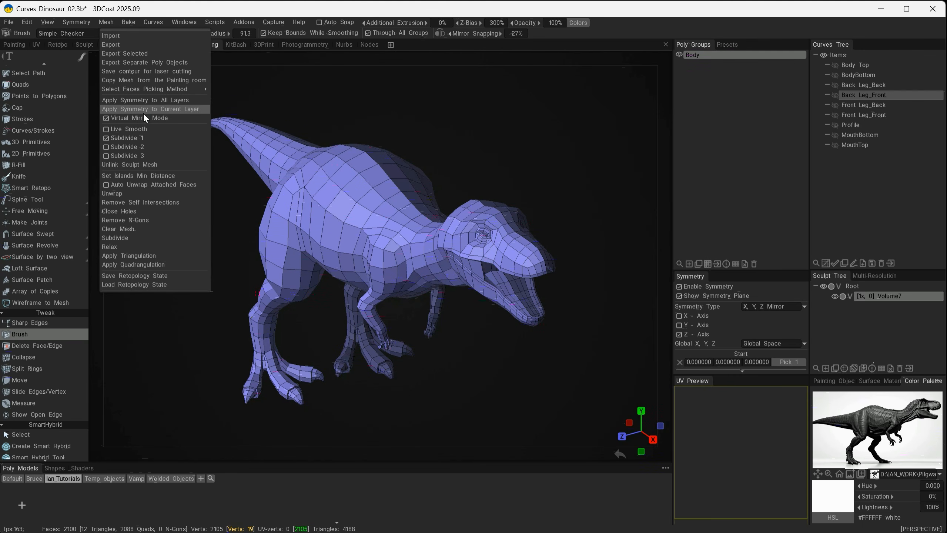
click(113, 119)
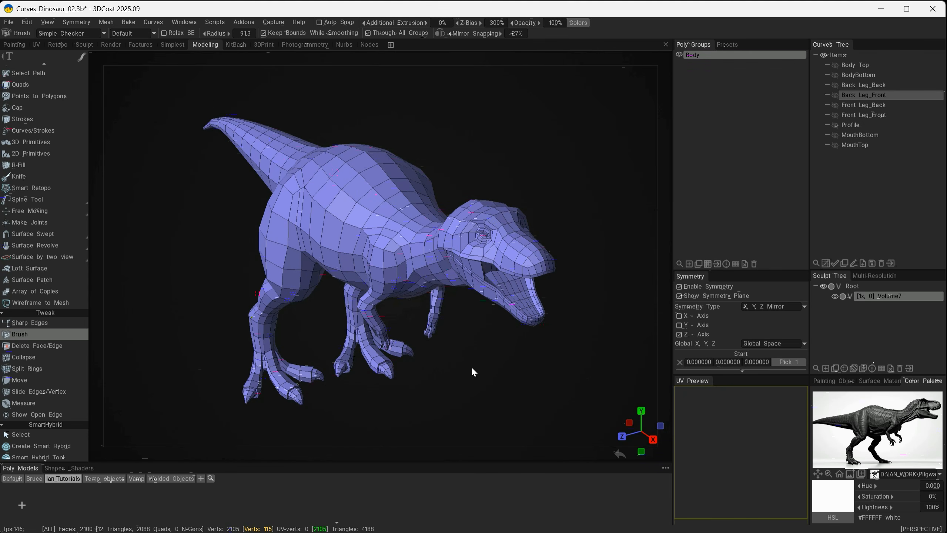
Try moving individual vertices on the dinosaur's back with the Move tool and Z-axis symmetry, undoing each move
alt+drag(471, 364, 360, 262)
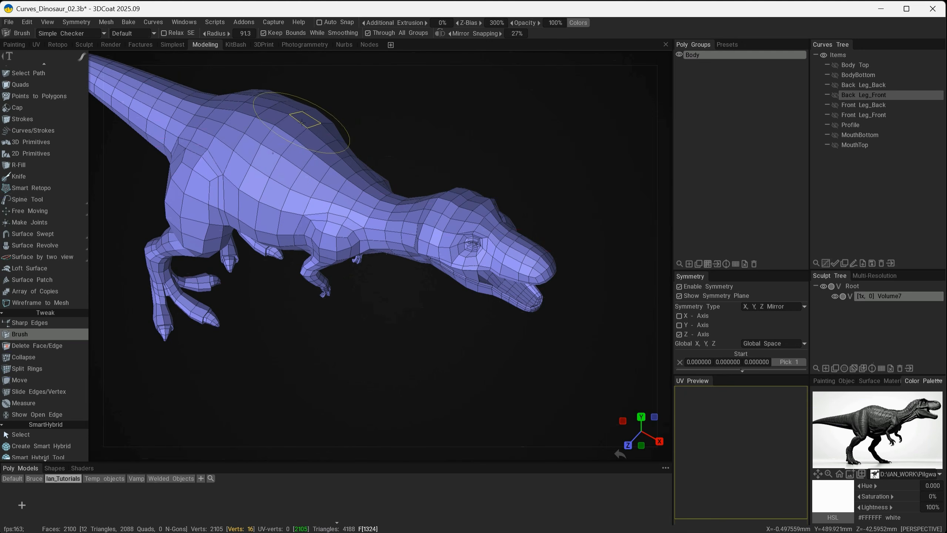
alt+drag(406, 355, 459, 294)
alt+drag(388, 260, 456, 325)
alt+middle_drag(463, 311, 463, 337)
alt+drag(438, 137, 452, 203)
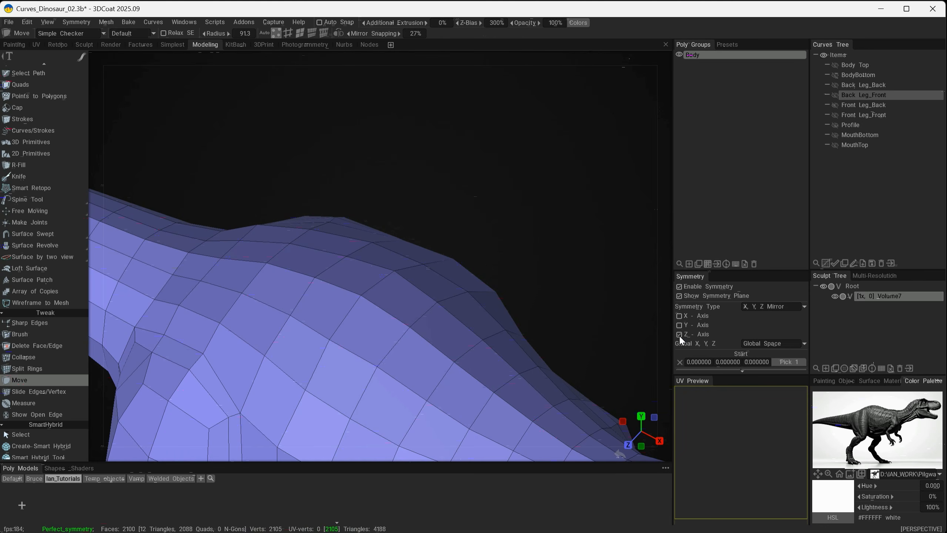
drag(324, 347, 301, 338)
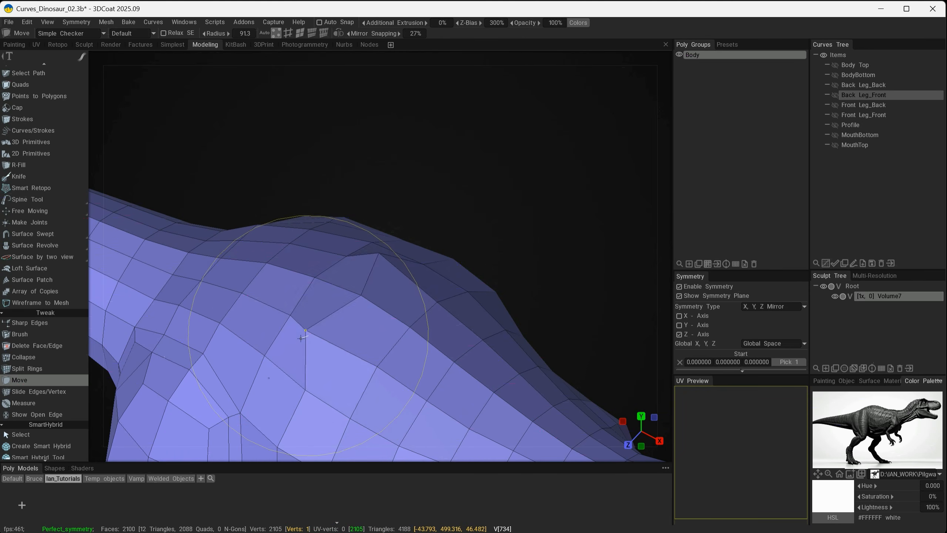
key(ctrl+z)
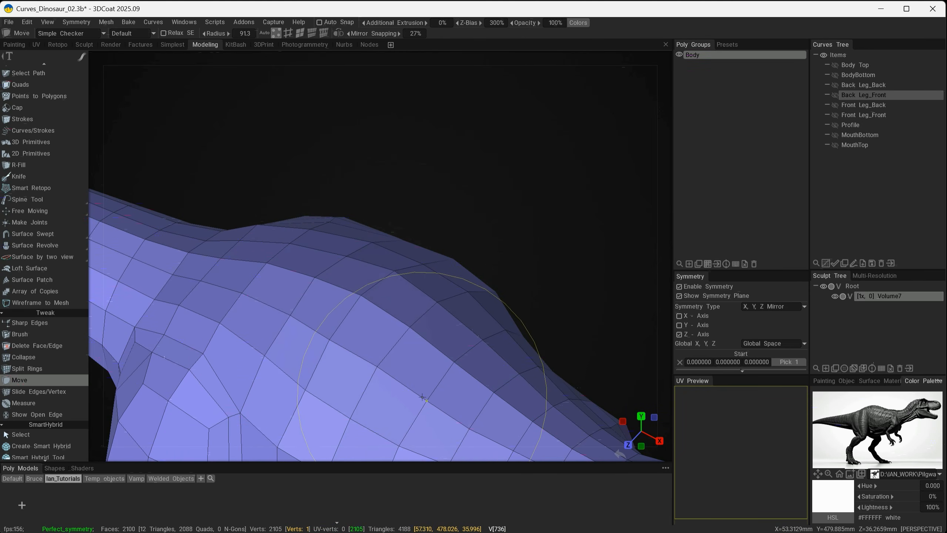
drag(423, 397, 419, 402)
key(ctrl+z)
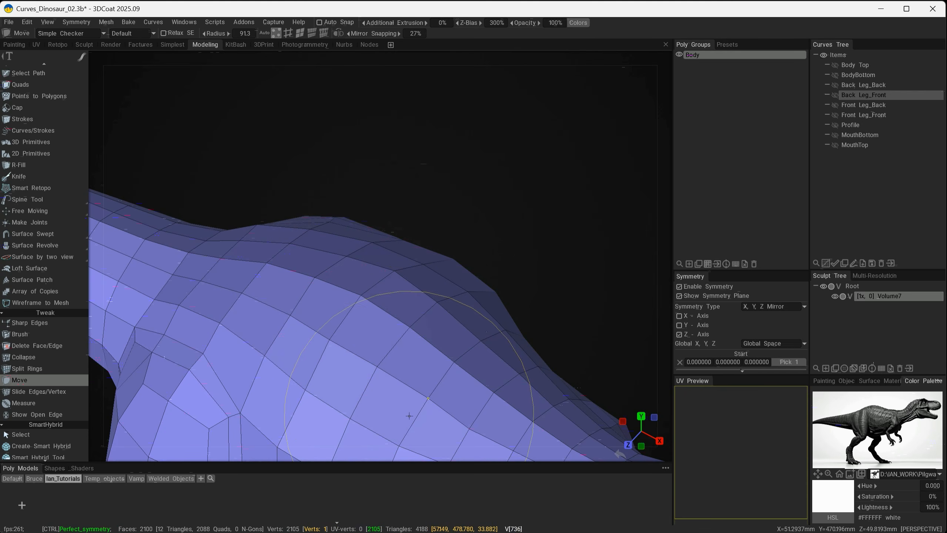
Store the Body poly group as a reusable model in the Ian_Tutorials folder of the Poly Models library
scroll(508, 328, down, 10)
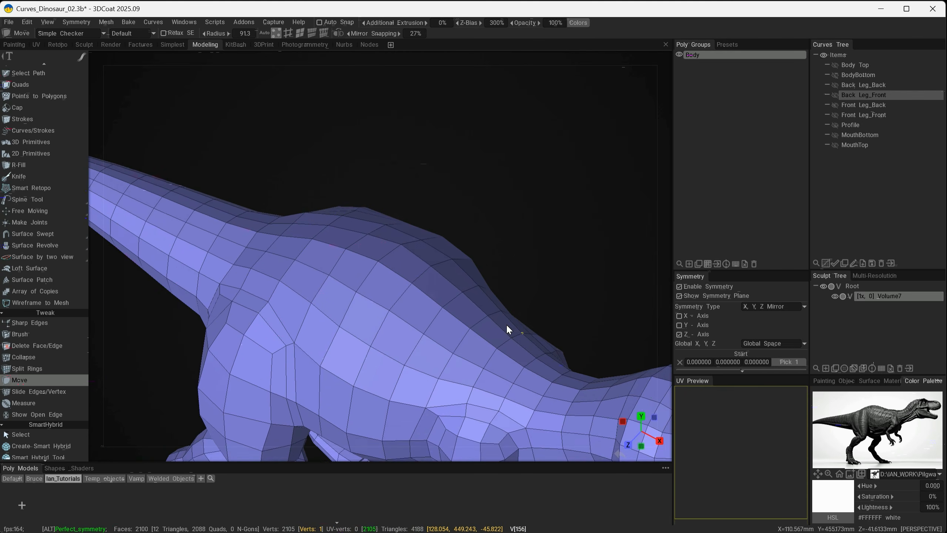
alt+drag(460, 298, 380, 315)
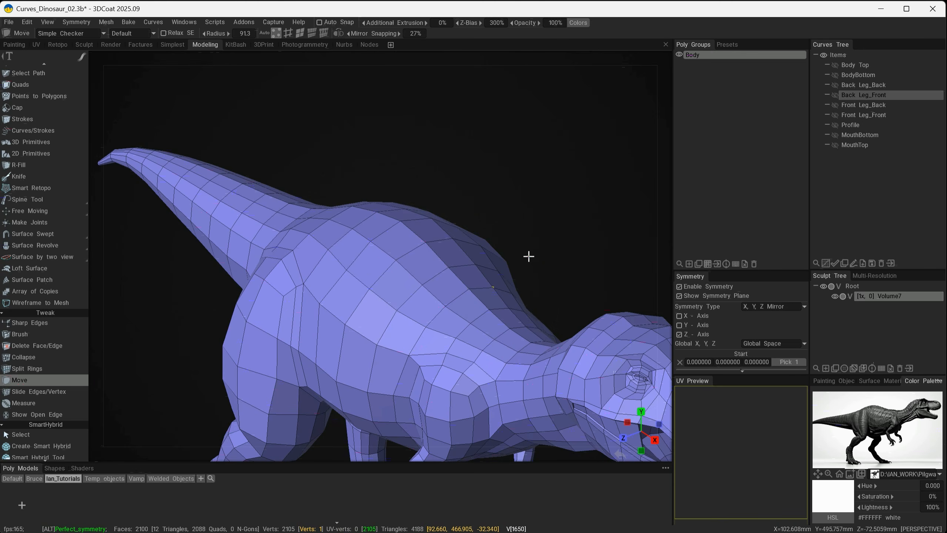
alt+right_drag(529, 257, 509, 242)
alt+drag(517, 244, 510, 352)
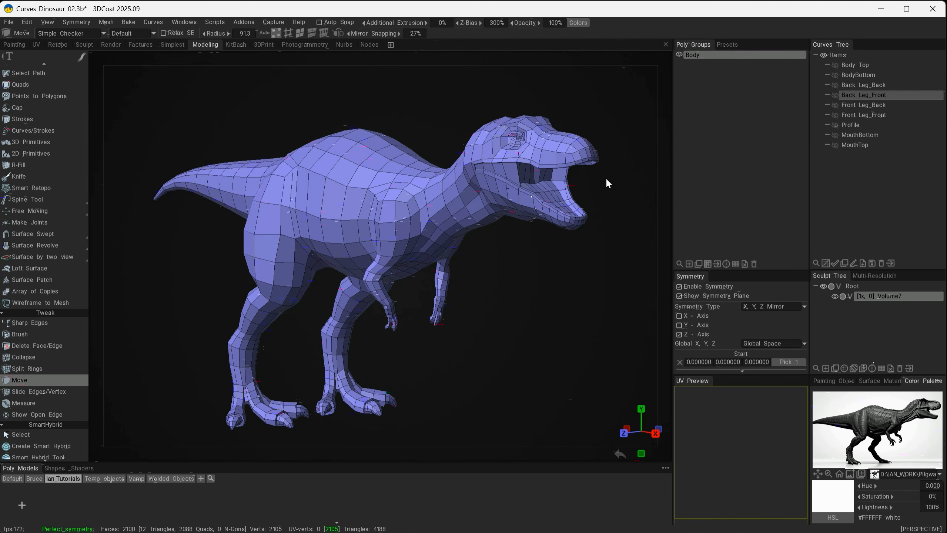
mouse_move(561, 295)
alt+mouse_down()
mouse_move(478, 309)
mouse_move(584, 296)
mouse_move(563, 292)
mouse_move(562, 309)
alt+mouse_up()
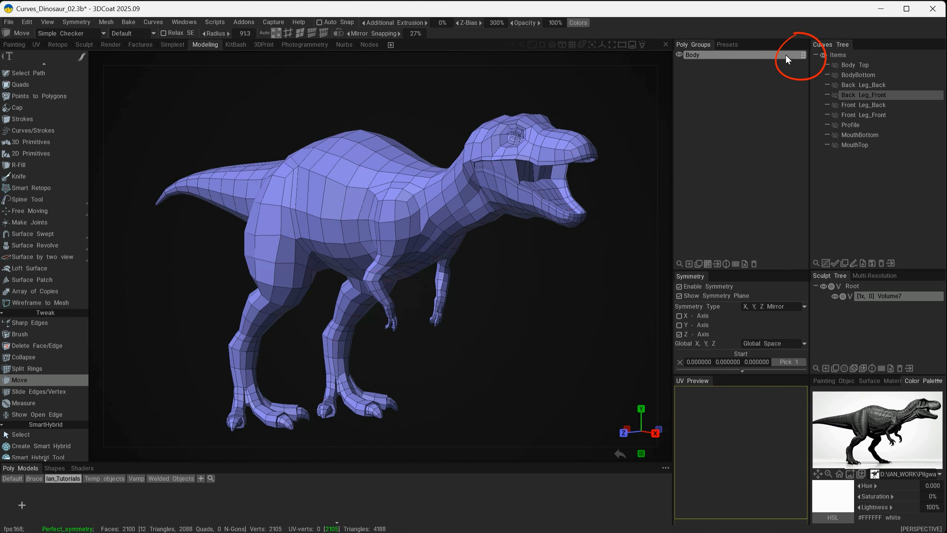
click(801, 55)
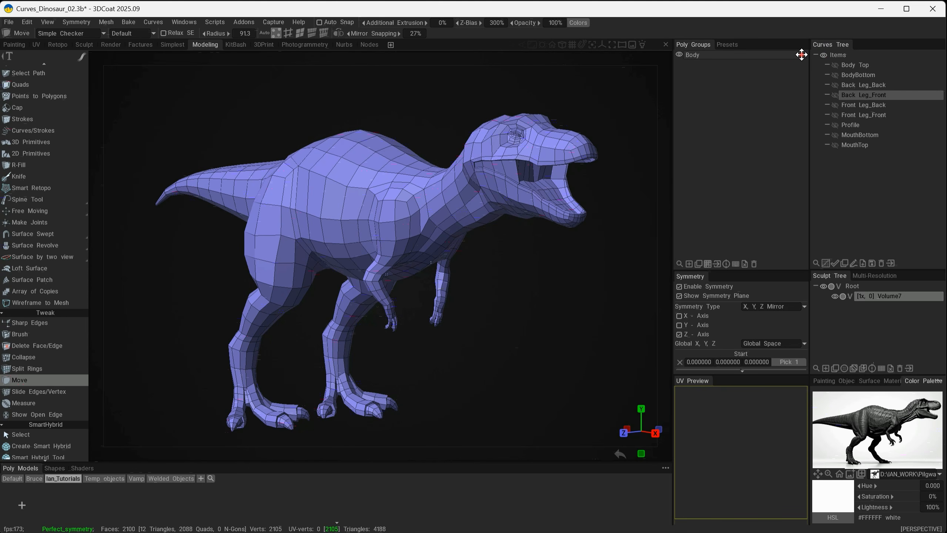
drag(796, 64, 124, 500)
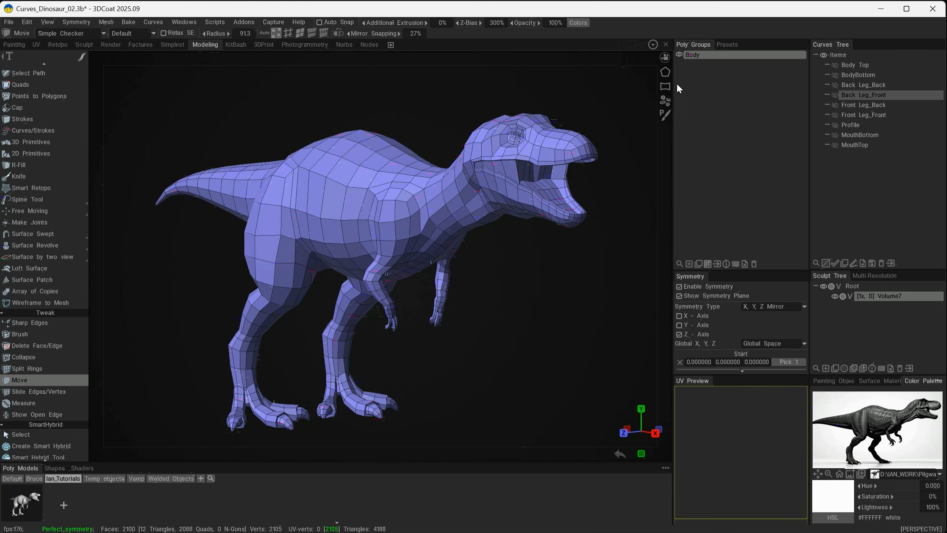
Add a new poly group, hide Body, and bring the stored dinosaur model into the scene for placement
click(689, 264)
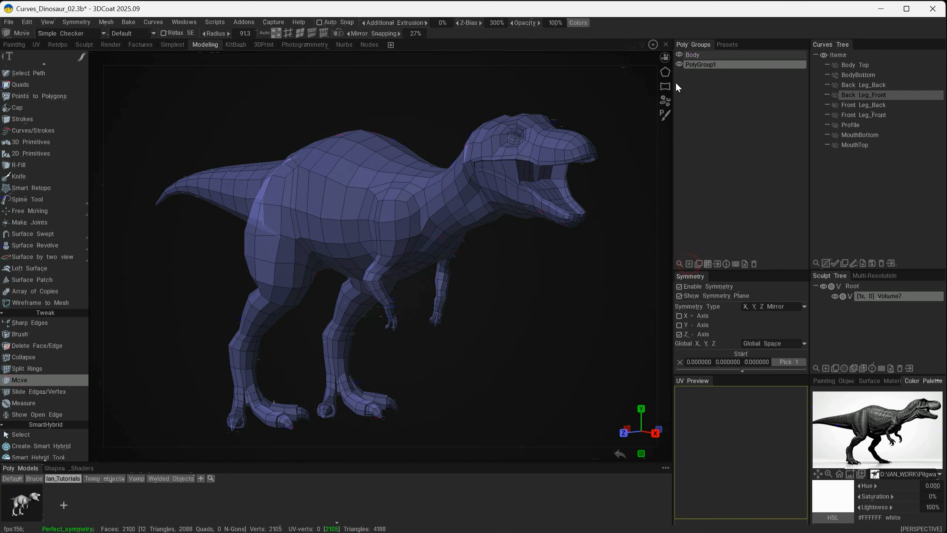
click(679, 54)
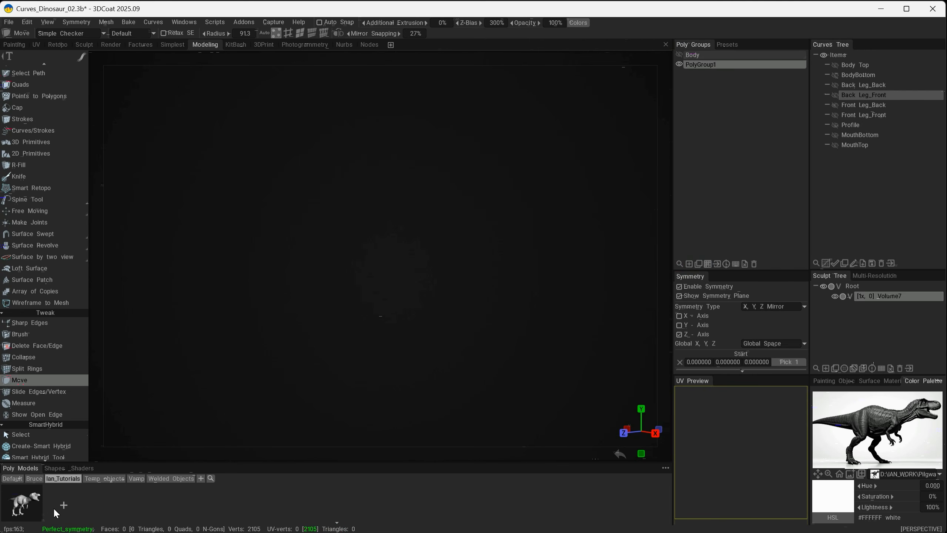
click(26, 499)
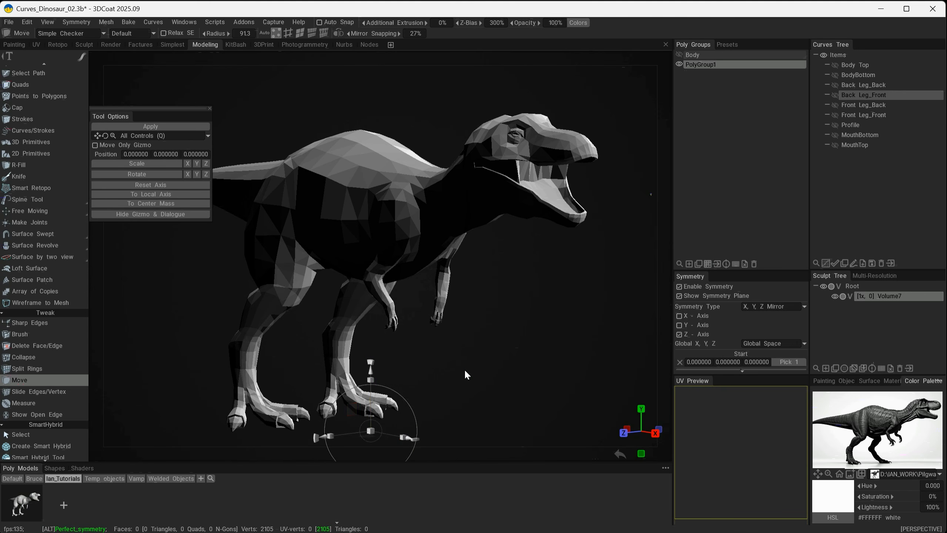
drag(466, 374, 450, 378)
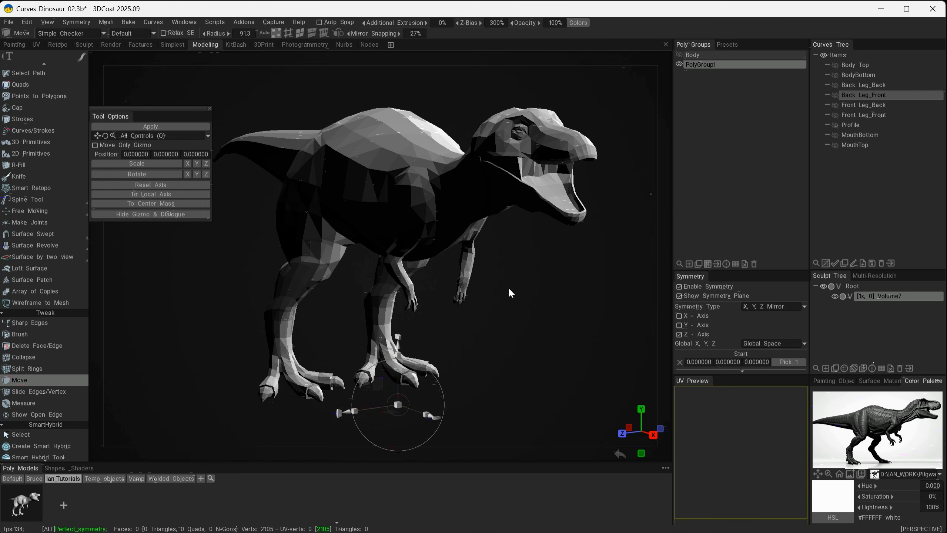
mouse_move(509, 286)
alt+mouse_down()
mouse_move(441, 294)
mouse_move(512, 296)
mouse_move(511, 303)
mouse_move(514, 291)
alt+mouse_up()
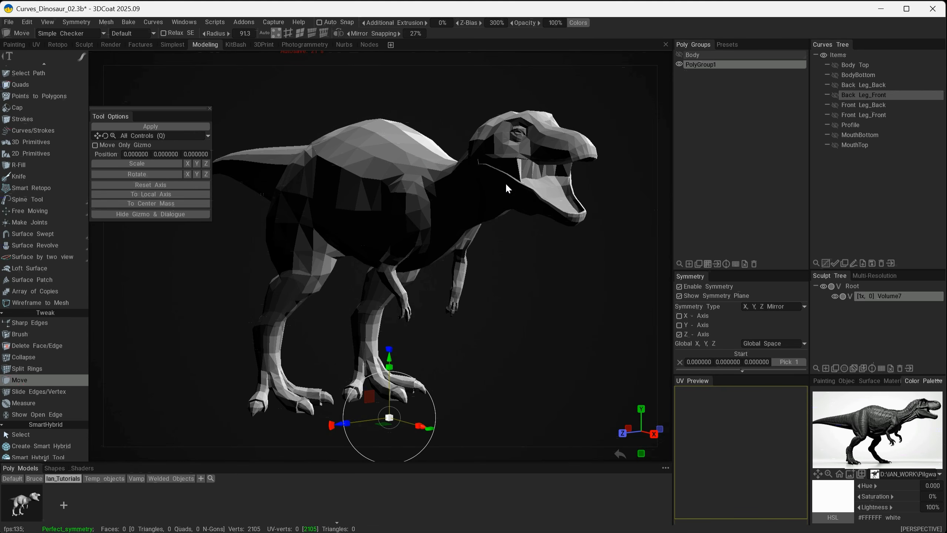
Cancel placing the stored model, delete the extra poly group, and show Body again
key(Escape)
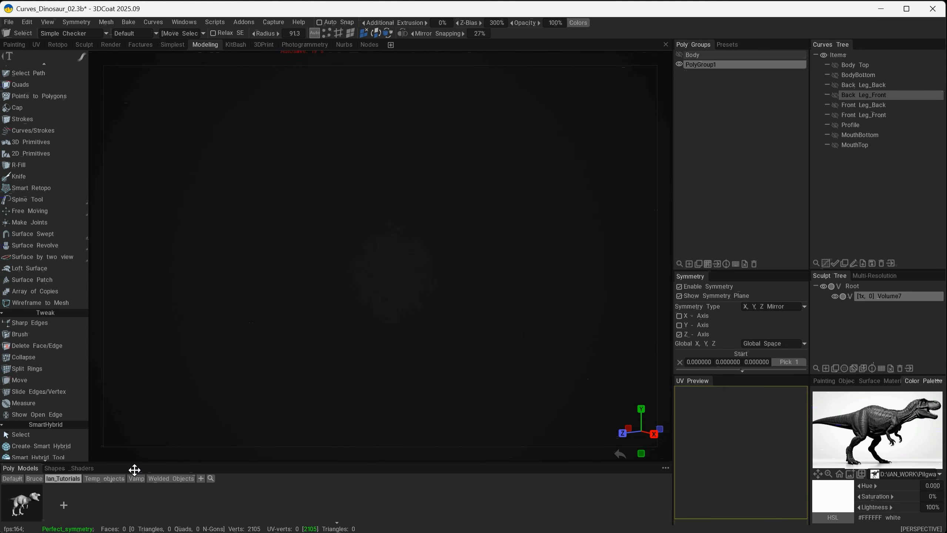
click(755, 262)
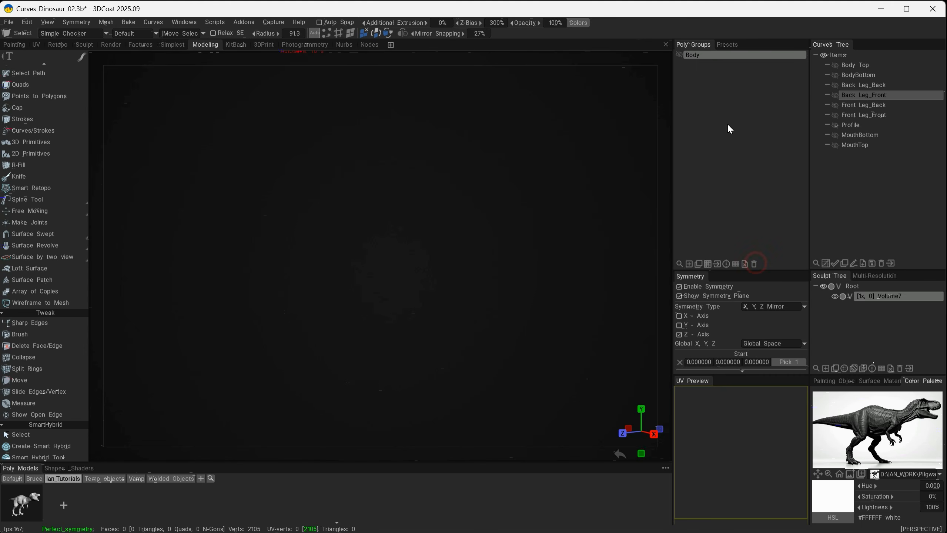
click(679, 54)
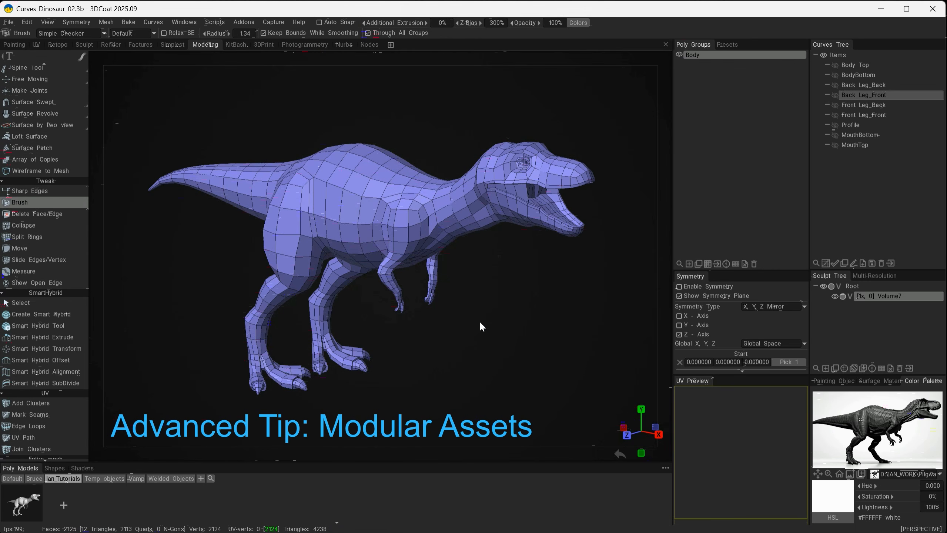
Duplicate the Body poly group, apply the copy in place, and hide the original
mouse_move(476, 317)
alt+mouse_down()
mouse_move(479, 296)
mouse_move(489, 318)
mouse_move(481, 309)
alt+mouse_up()
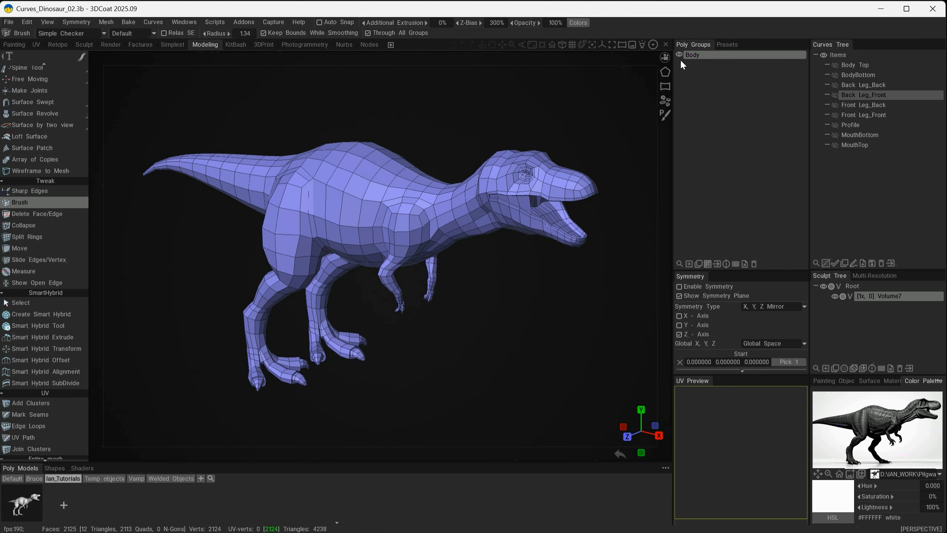
click(691, 57)
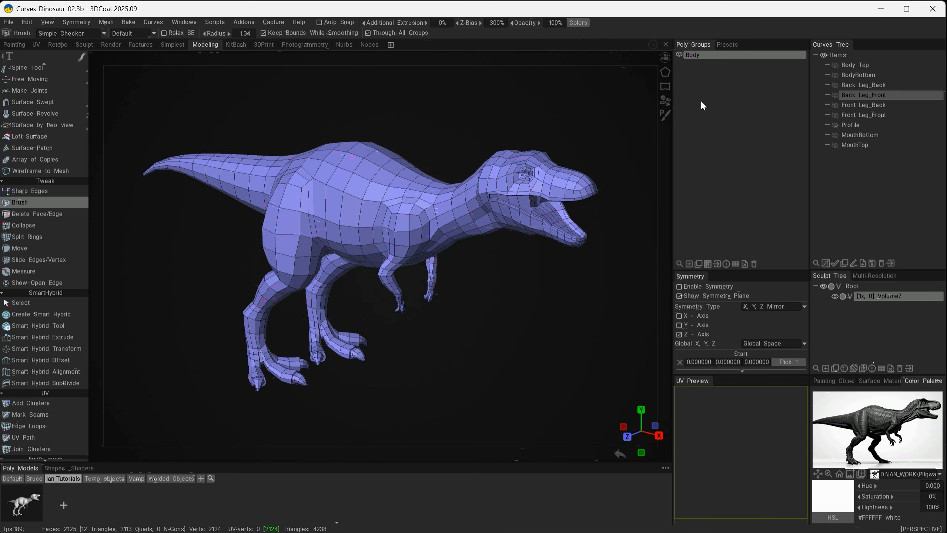
click(698, 264)
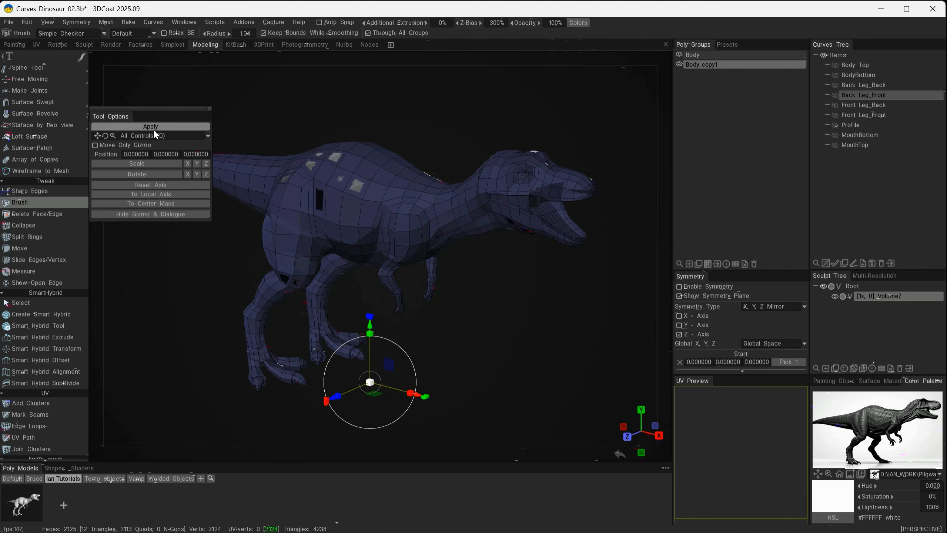
click(153, 126)
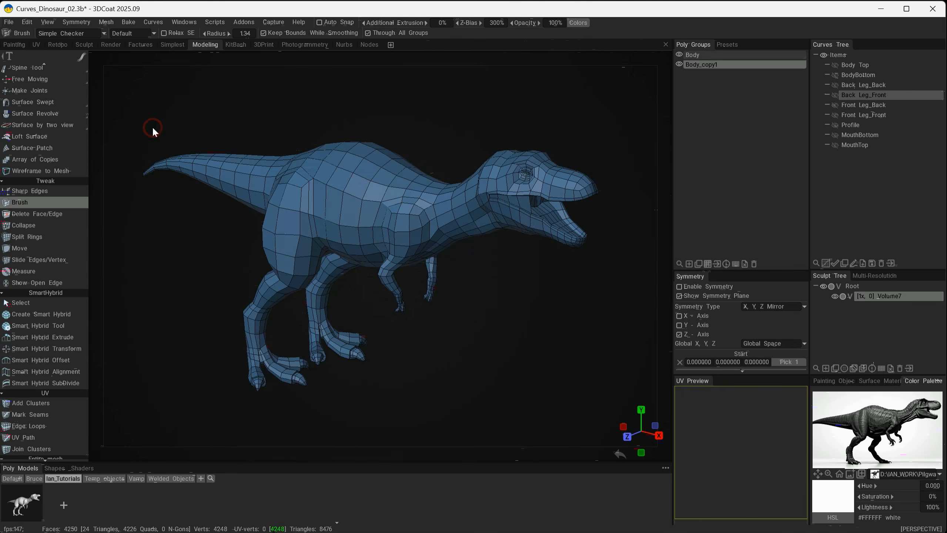
click(679, 54)
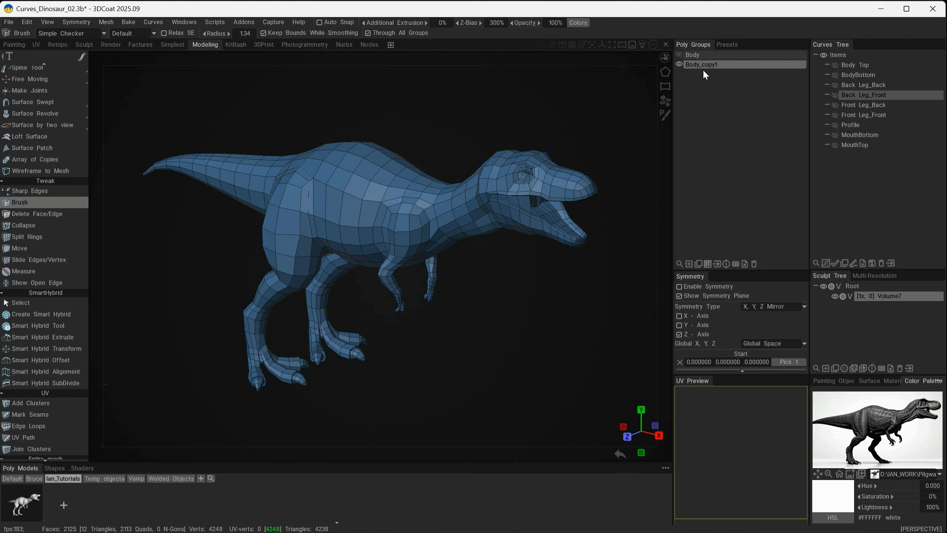
Select the edge loop around the near arm's shoulder on the body copy and separate the arm with Split Edge
scroll(444, 308, up, 6)
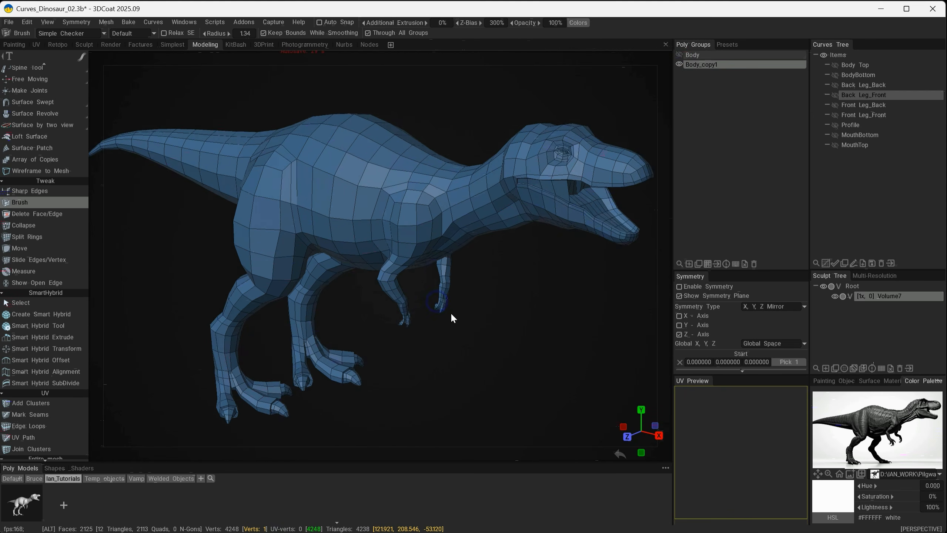
alt+middle_drag(496, 342, 490, 344)
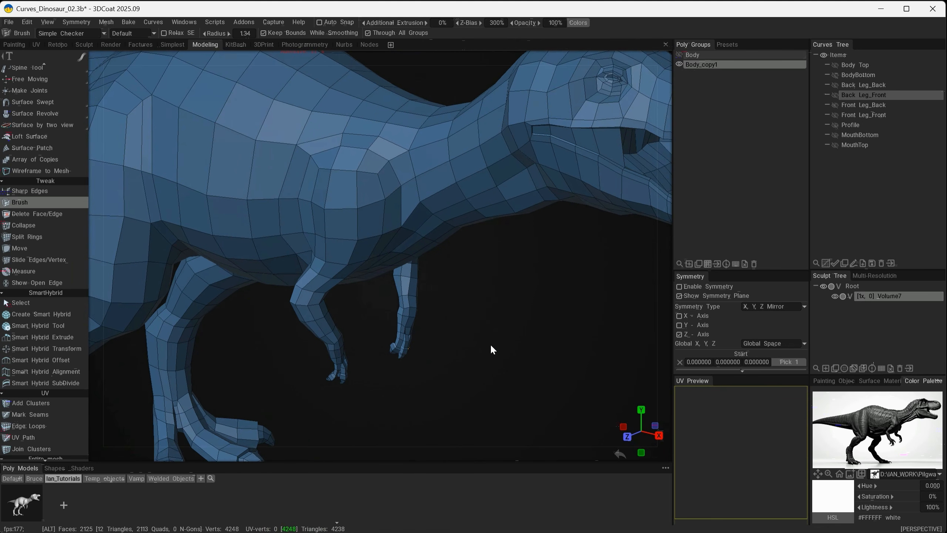
mouse_move(491, 344)
alt+mouse_down()
mouse_move(431, 338)
mouse_move(503, 321)
mouse_move(487, 331)
alt+mouse_up()
scroll(481, 328, down, 6)
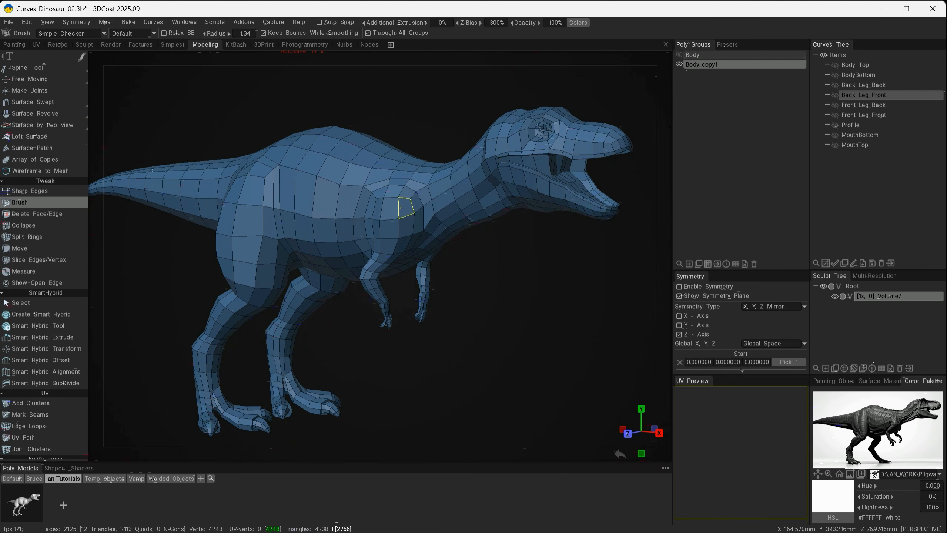
mouse_move(448, 347)
alt+mouse_down()
mouse_move(464, 337)
mouse_move(444, 341)
alt+mouse_up()
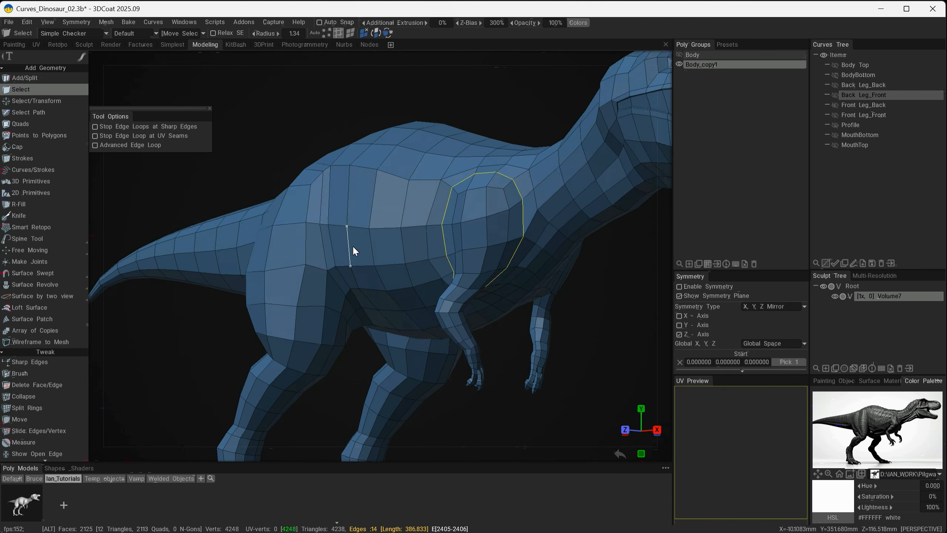
alt+drag(354, 252, 399, 362)
scroll(522, 297, up, 4)
key(space)
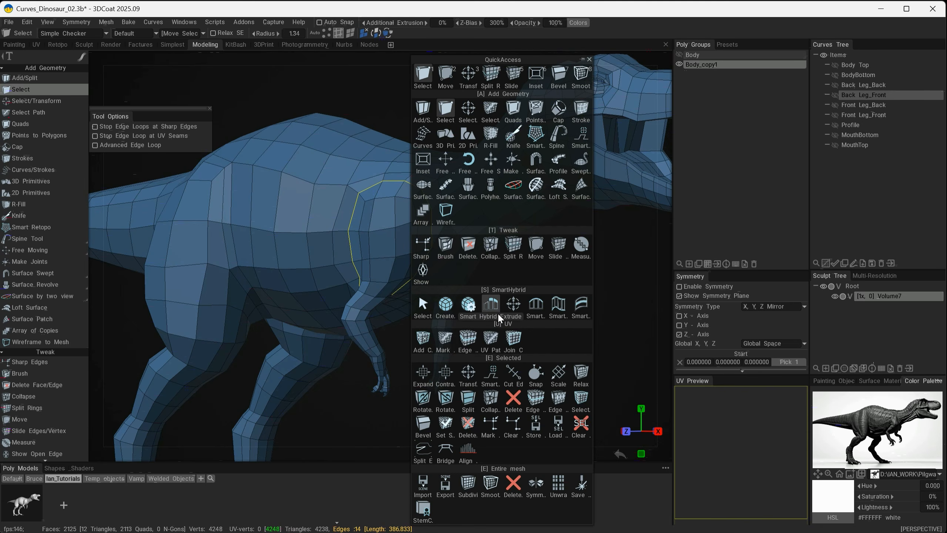
click(423, 450)
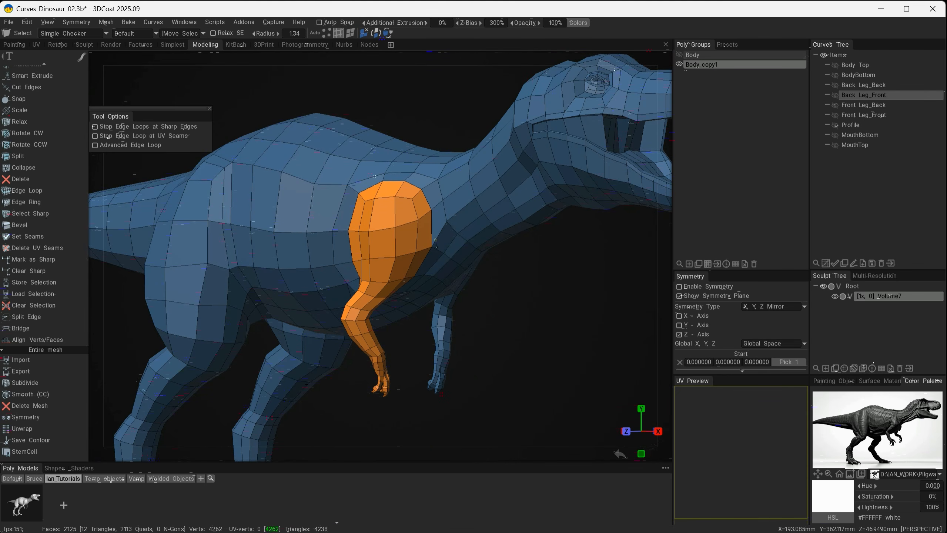
Select all faces of the separated near arm on the body copy with the Select tool
alt+drag(370, 317, 455, 311)
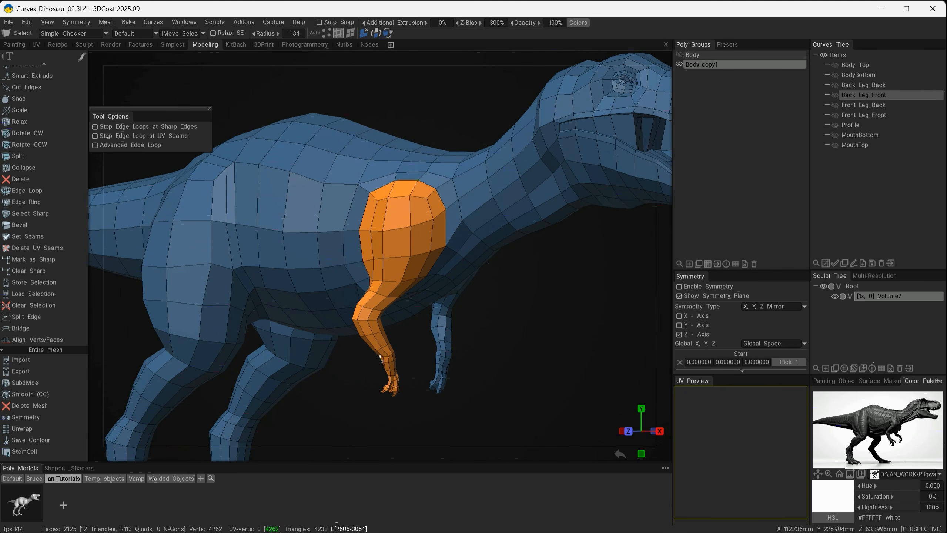
scroll(58, 321, up, 5)
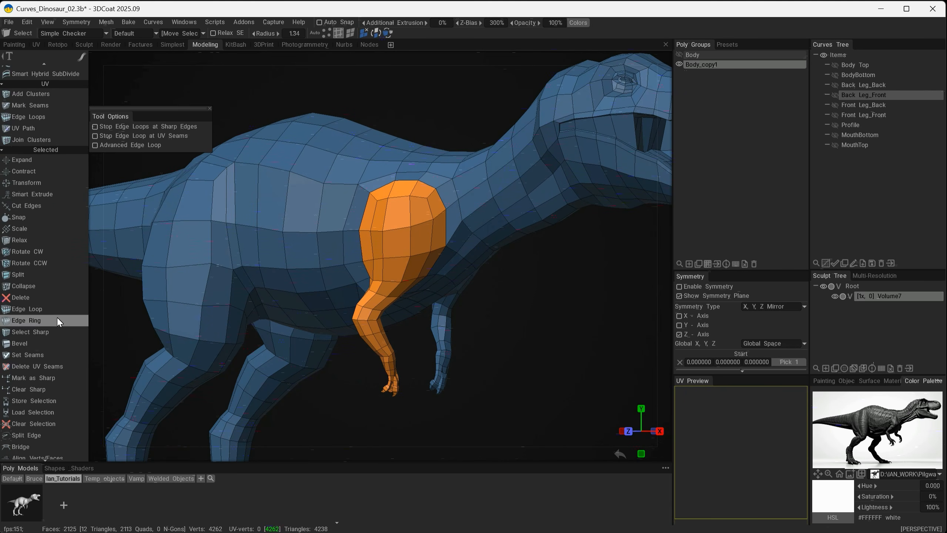
scroll(57, 317, up, 20)
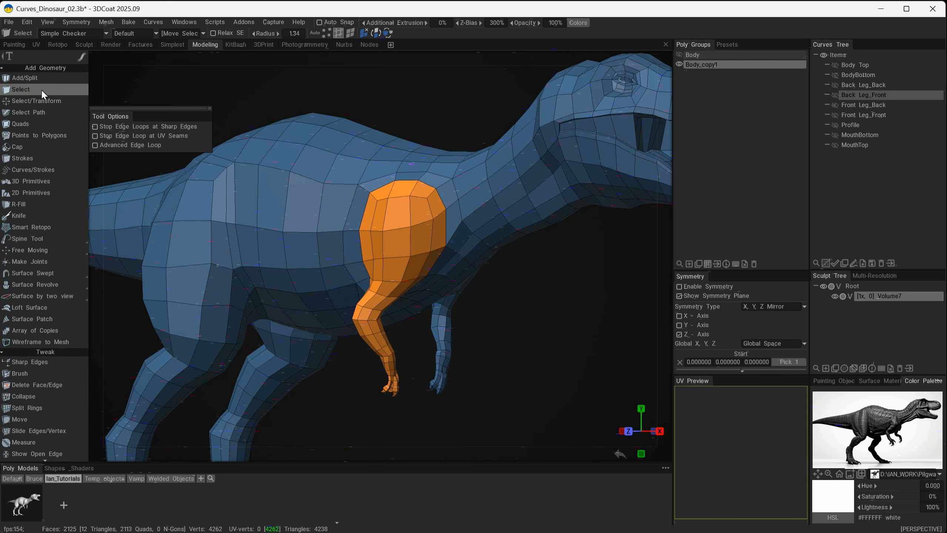
click(41, 88)
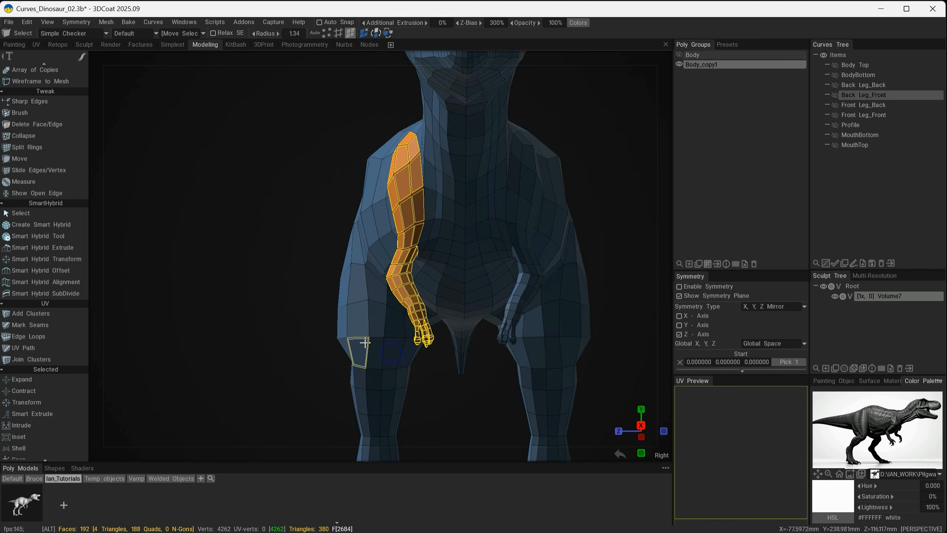
right_drag(365, 342, 589, 341)
alt+drag(589, 337, 469, 354)
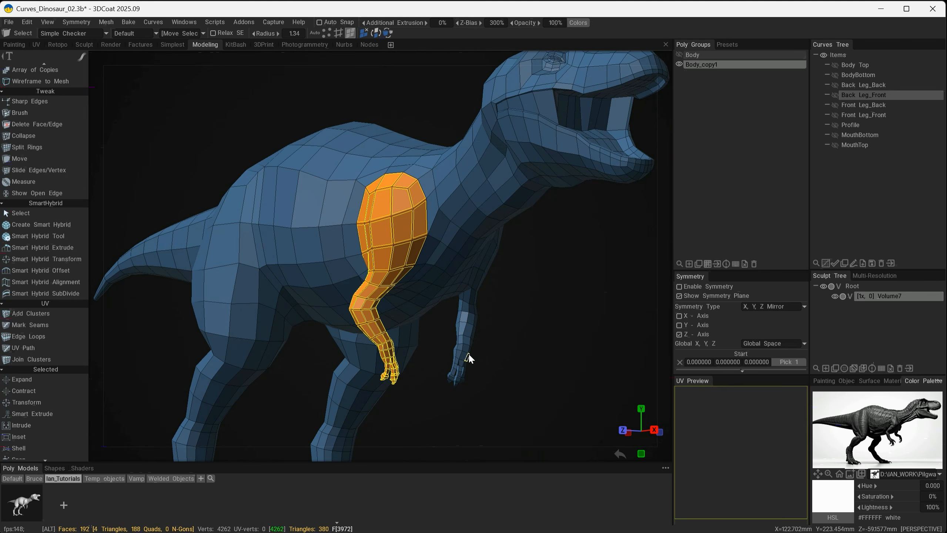
Add a new poly group, move the selected arm faces into it, and hide that group
click(689, 264)
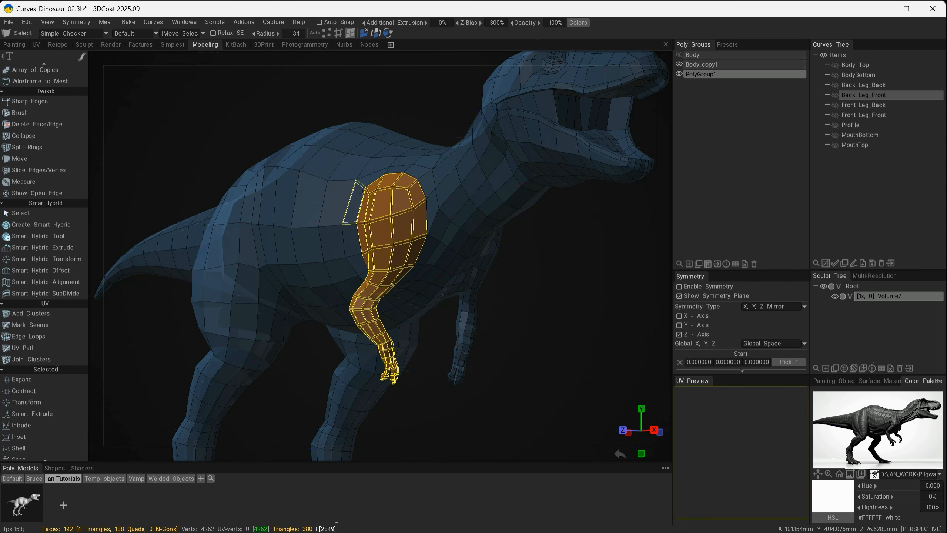
click(717, 264)
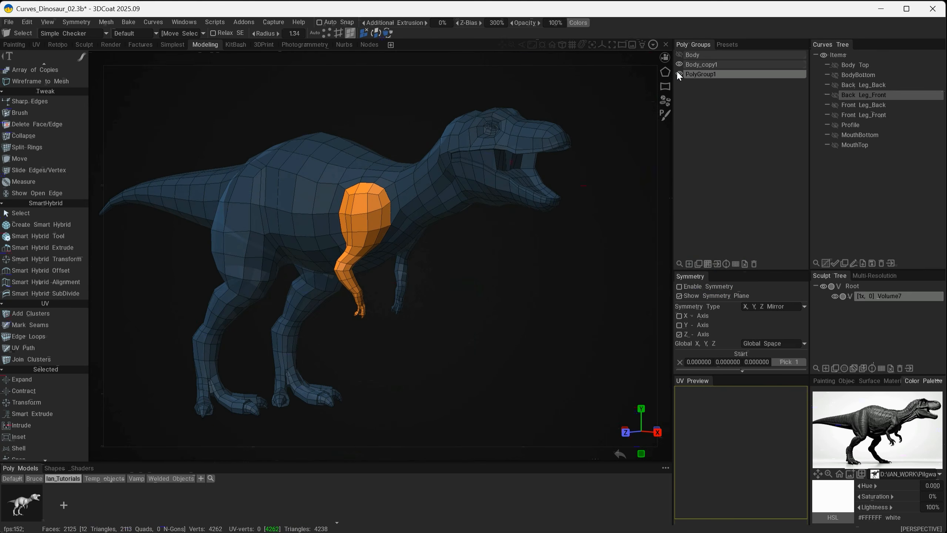
click(680, 74)
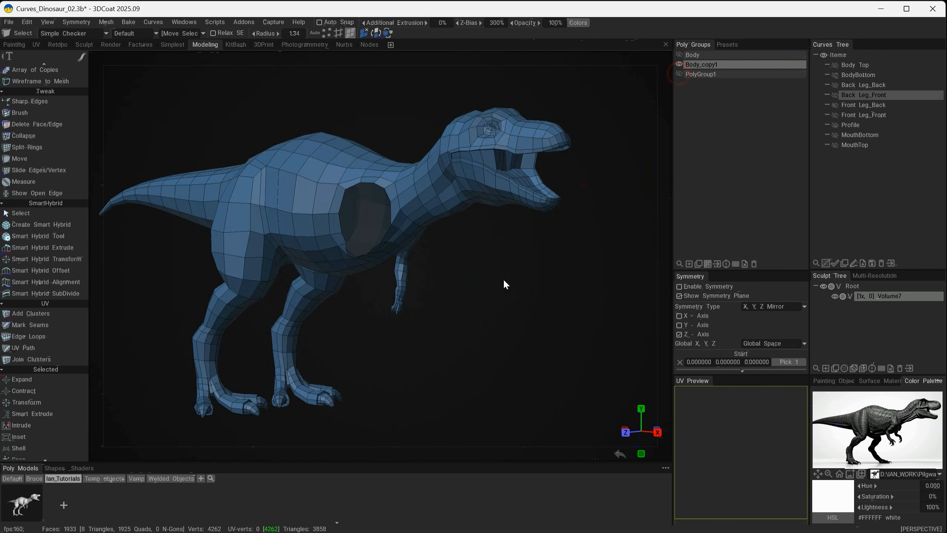
alt+drag(485, 281, 529, 263)
alt+drag(524, 275, 530, 309)
alt+middle_drag(451, 265, 534, 323)
alt+drag(522, 362, 472, 375)
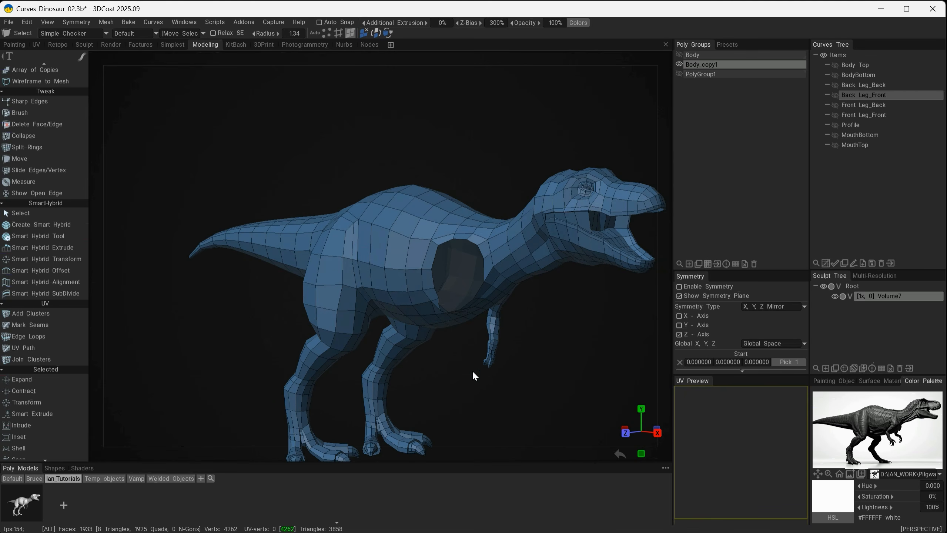
alt+drag(464, 335, 468, 331)
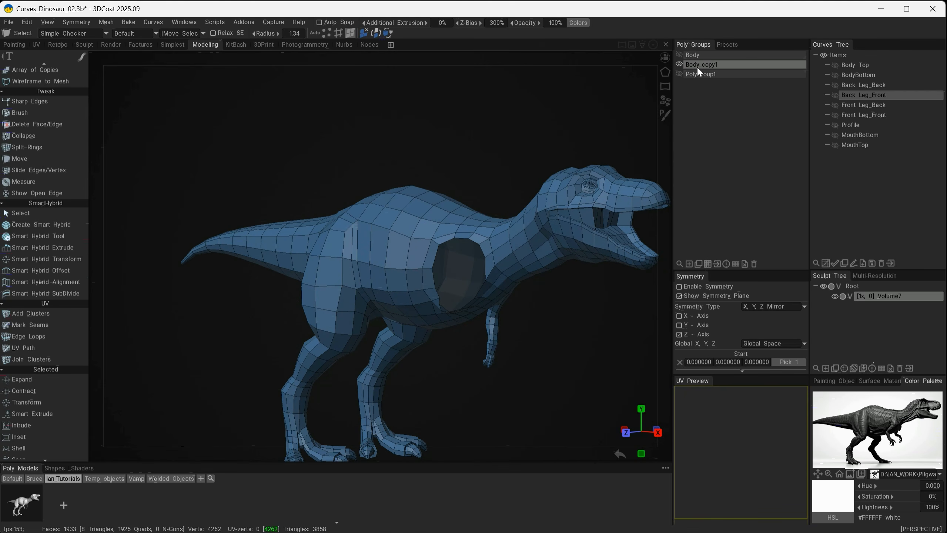
Isolate PolyGroup1 by hiding Body_copy1, and store the arm as a reusable poly model
click(679, 73)
click(679, 68)
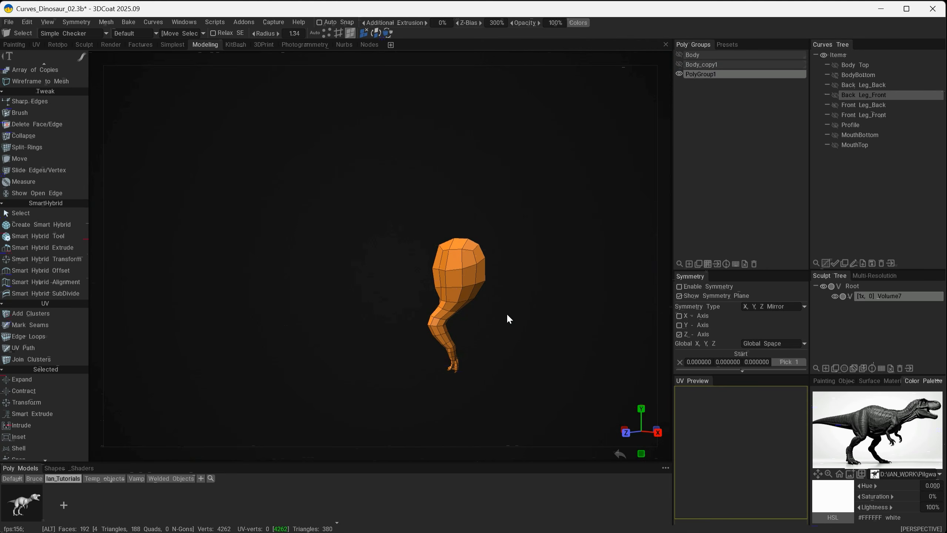
alt+drag(513, 314, 464, 322)
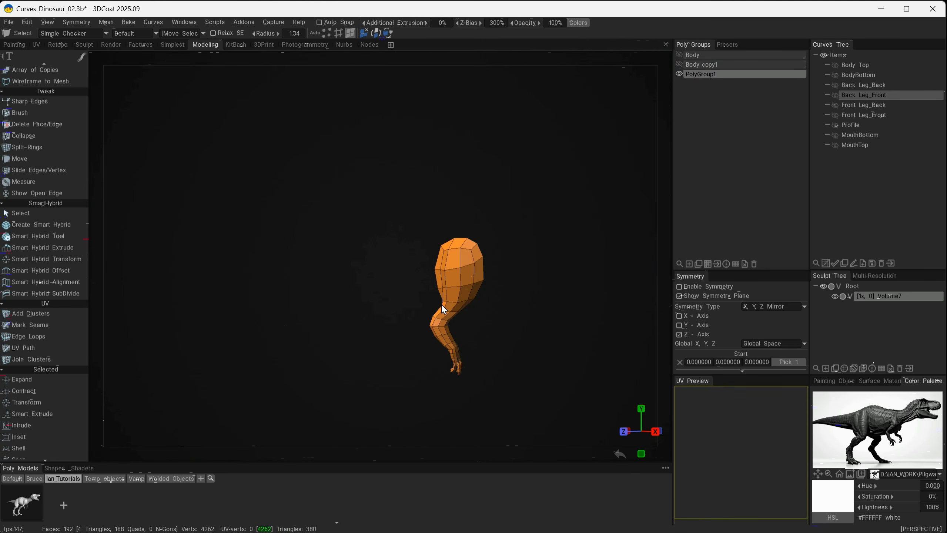
drag(798, 74, 125, 501)
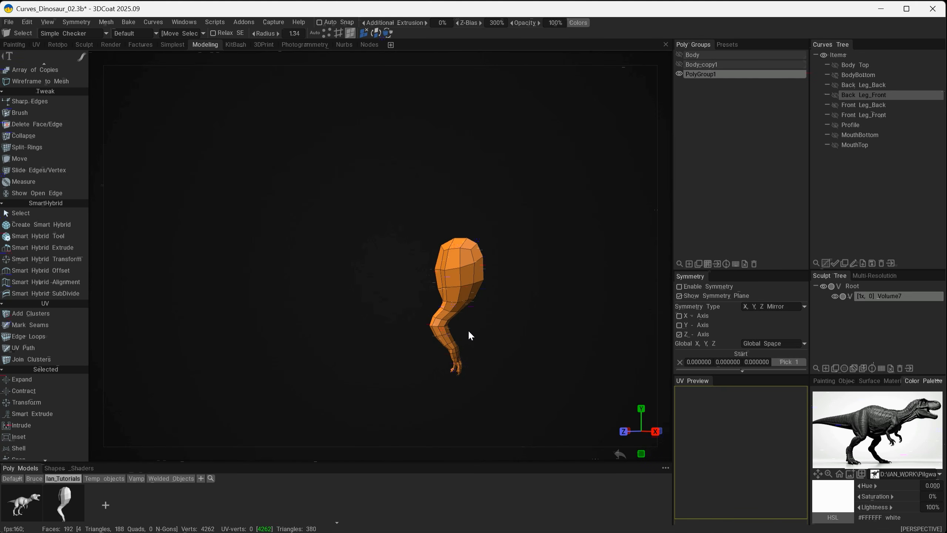
Hide the arm's poly group and make the armless Body_copy1 the visible, active group
click(679, 73)
click(710, 65)
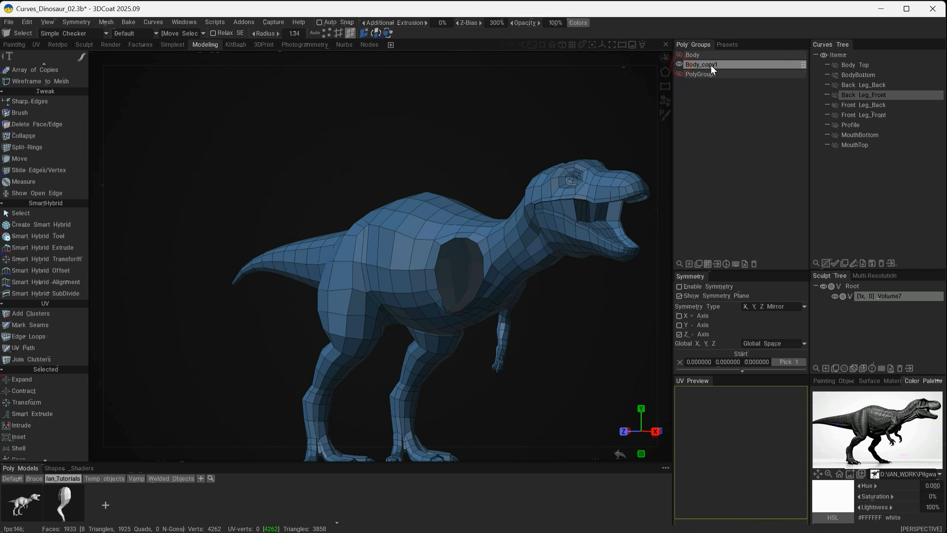
Examine the body copy's open shoulder, legs, tail and remaining arm from several angles
alt+drag(526, 295, 548, 295)
alt+right_drag(461, 326, 522, 345)
alt+middle_drag(522, 345, 571, 227)
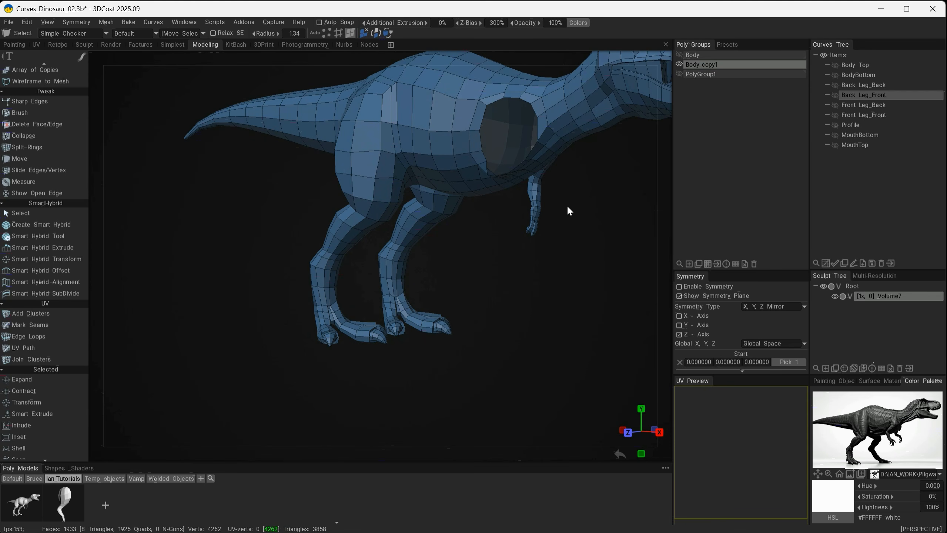
alt+drag(592, 205, 453, 201)
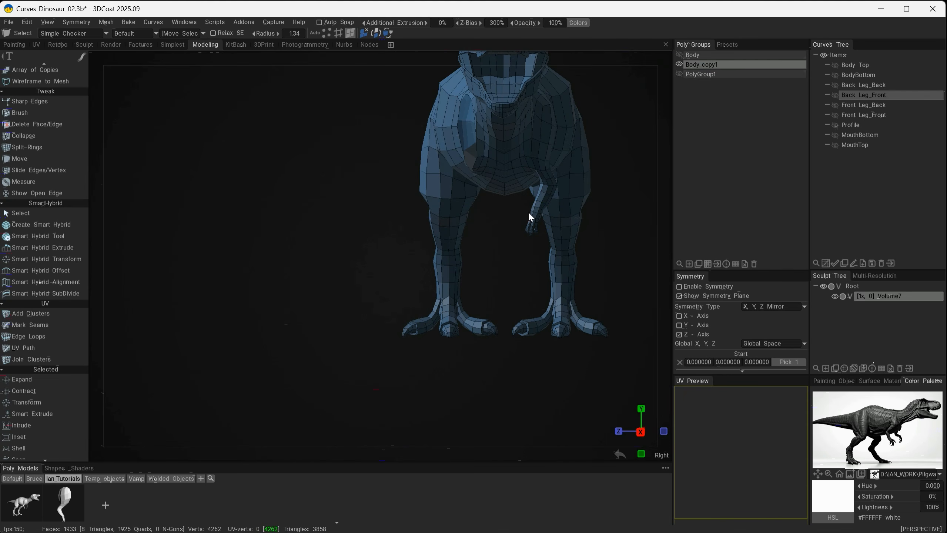
alt+drag(529, 211, 468, 295)
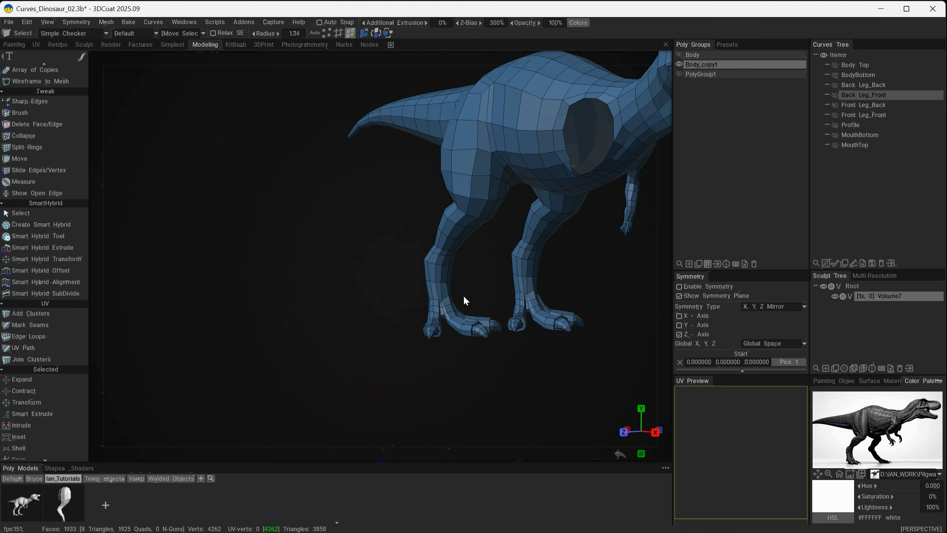
alt+middle_drag(548, 207, 498, 275)
alt+drag(457, 309, 503, 317)
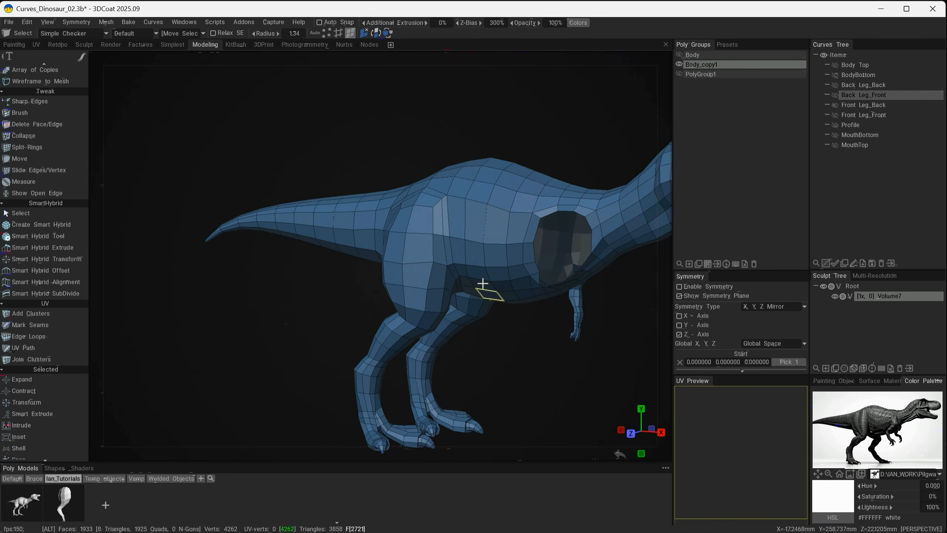
alt+right_drag(483, 283, 438, 238)
alt+drag(439, 224, 466, 203)
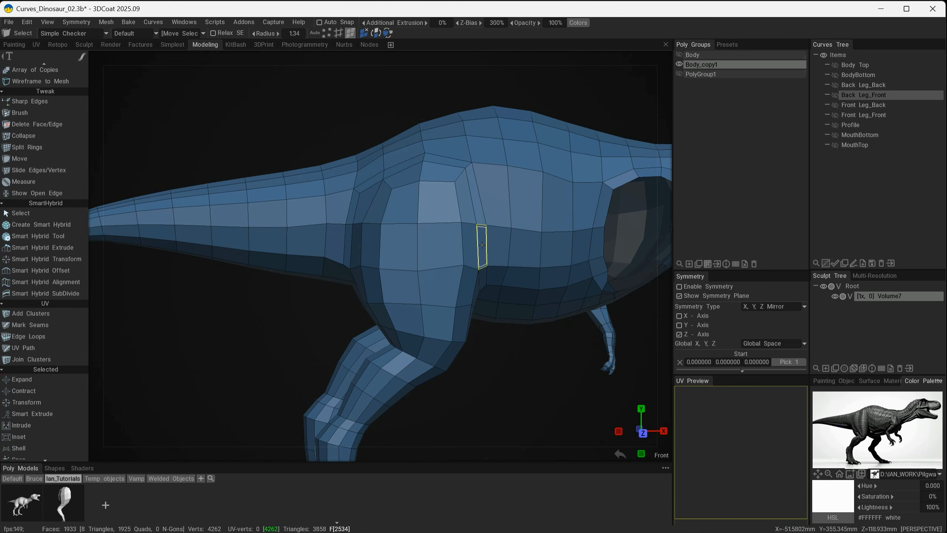
alt+drag(555, 246, 473, 278)
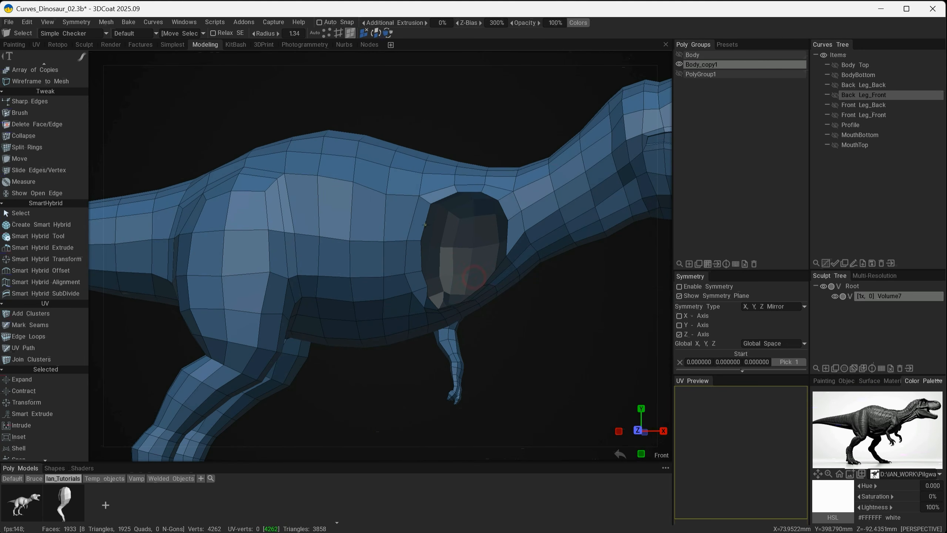
alt+drag(411, 352, 408, 393)
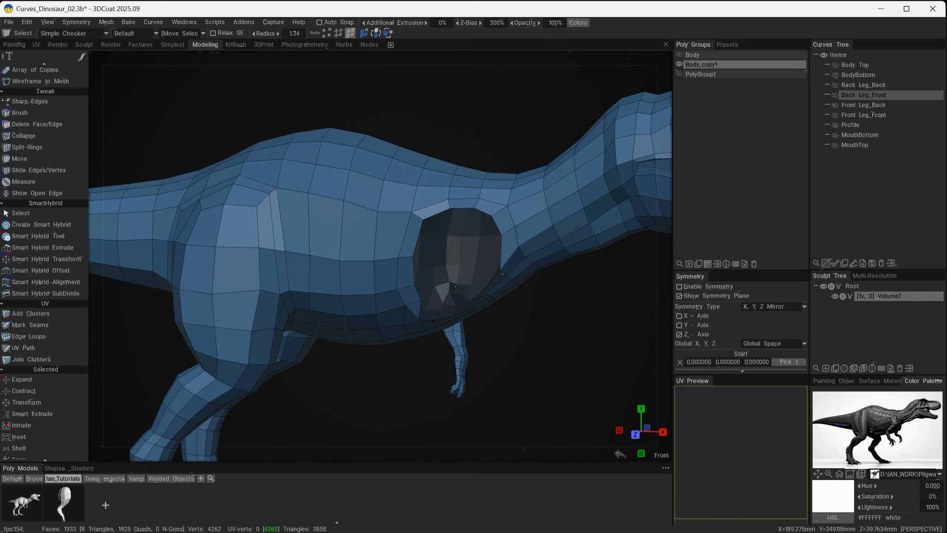
alt+right_drag(451, 297, 353, 323)
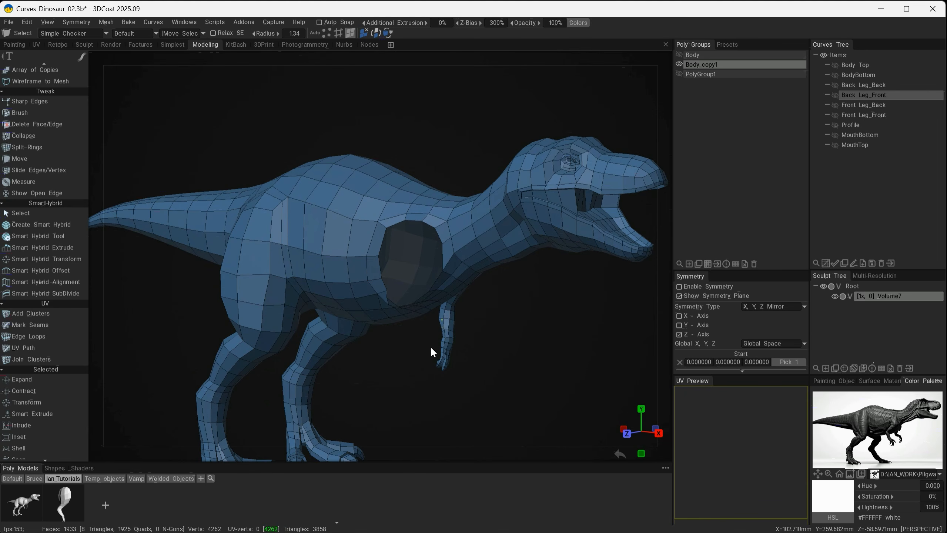
alt+drag(388, 352, 355, 335)
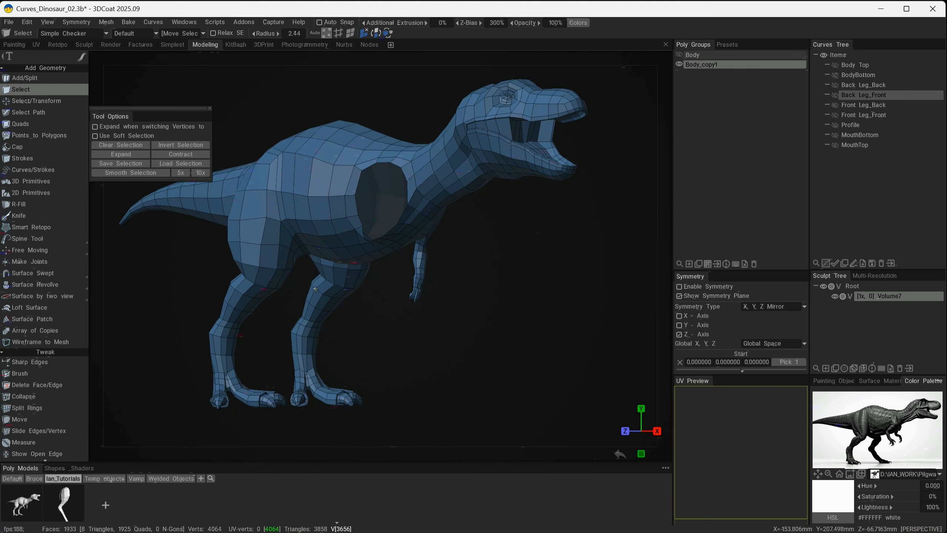
Bring the stored replacement arm model into the scene at the near shoulder opening and apply it
alt+drag(367, 224, 446, 259)
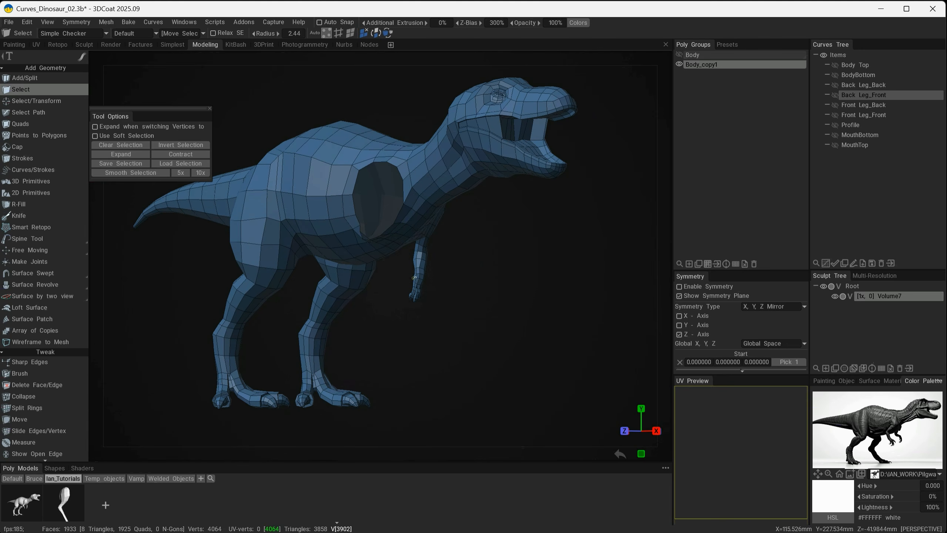
click(61, 501)
alt+drag(398, 342, 392, 318)
alt+right_drag(391, 318, 462, 303)
alt+middle_drag(462, 304, 481, 316)
mouse_move(481, 316)
alt+mouse_down()
mouse_move(474, 312)
mouse_move(508, 319)
mouse_move(499, 320)
alt+mouse_up()
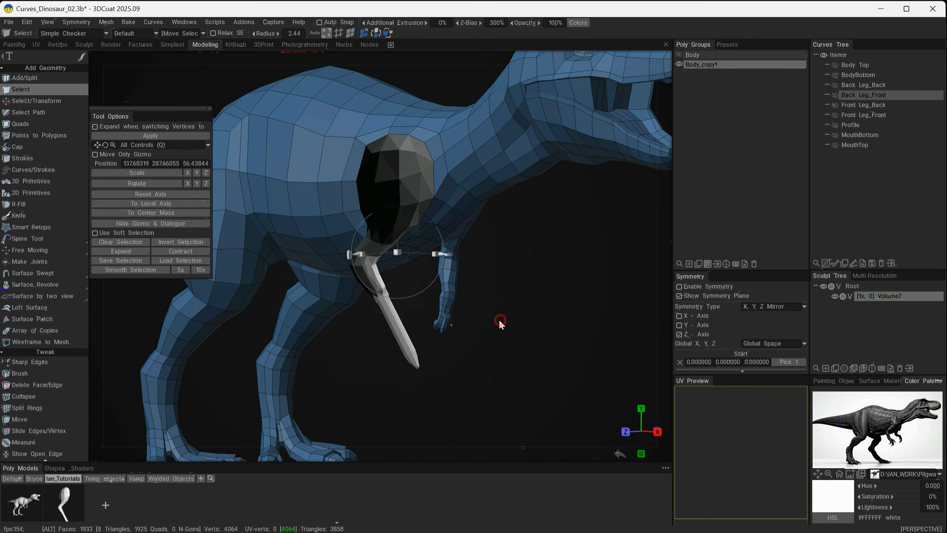
click(148, 136)
Merge the placed arm's poly group into Body_copy1
alt+drag(417, 376, 328, 370)
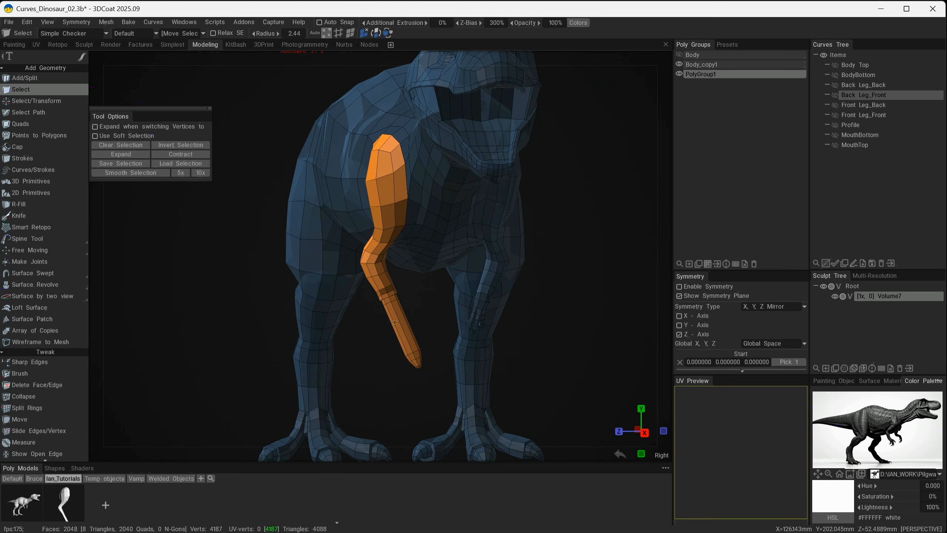
alt+drag(391, 332, 485, 328)
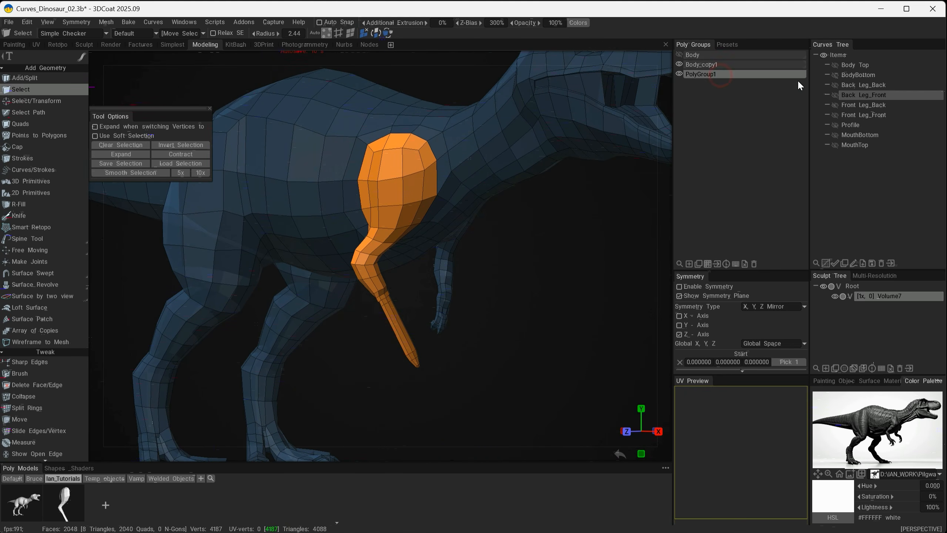
shift+drag(799, 79, 800, 64)
click(718, 65)
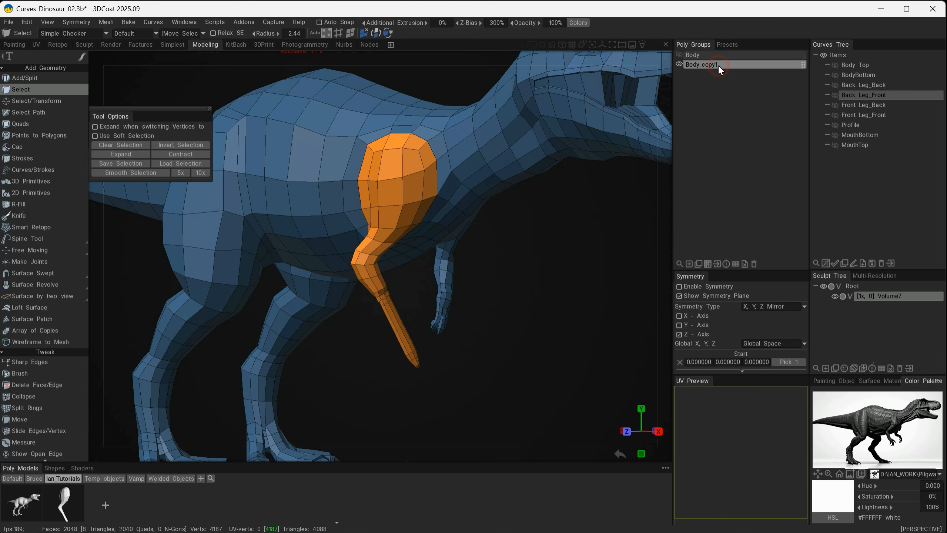
Weld the replacement arm's border vertices to the body all around the shoulder opening with the Move tool
alt+right_drag(361, 244, 380, 260)
alt+middle_drag(374, 135, 393, 272)
alt+drag(393, 270, 348, 270)
alt+drag(348, 270, 354, 276)
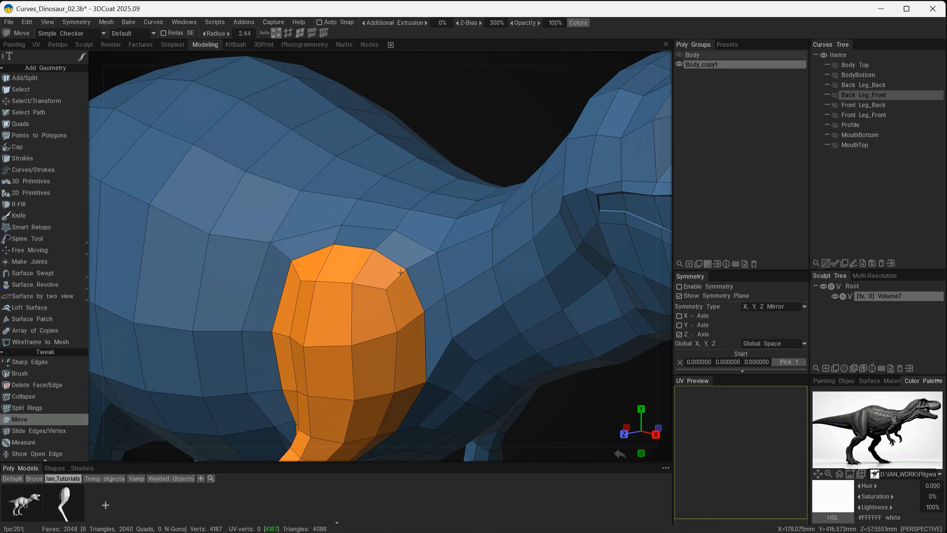
right_drag(404, 270, 374, 255)
alt+drag(369, 268, 320, 259)
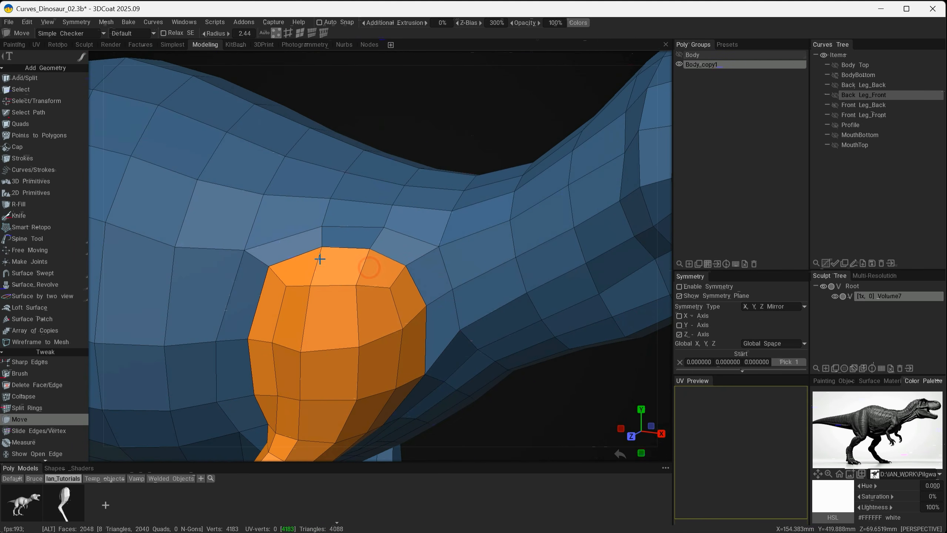
right_drag(325, 247, 325, 252)
alt+drag(323, 255, 291, 317)
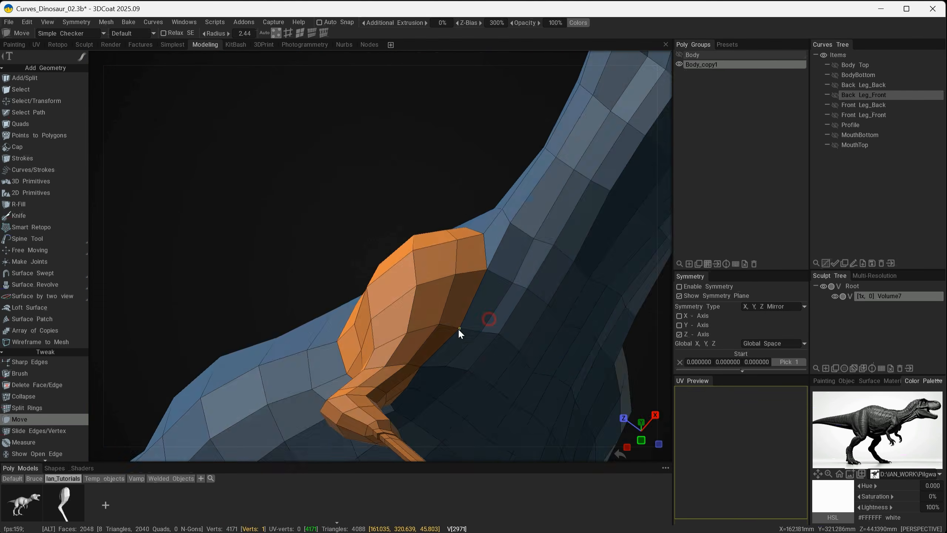
right_drag(459, 329, 460, 330)
drag(460, 330, 384, 269)
right_drag(384, 268, 385, 271)
alt+drag(390, 276, 402, 297)
right_drag(381, 304, 382, 307)
alt+drag(381, 306, 426, 361)
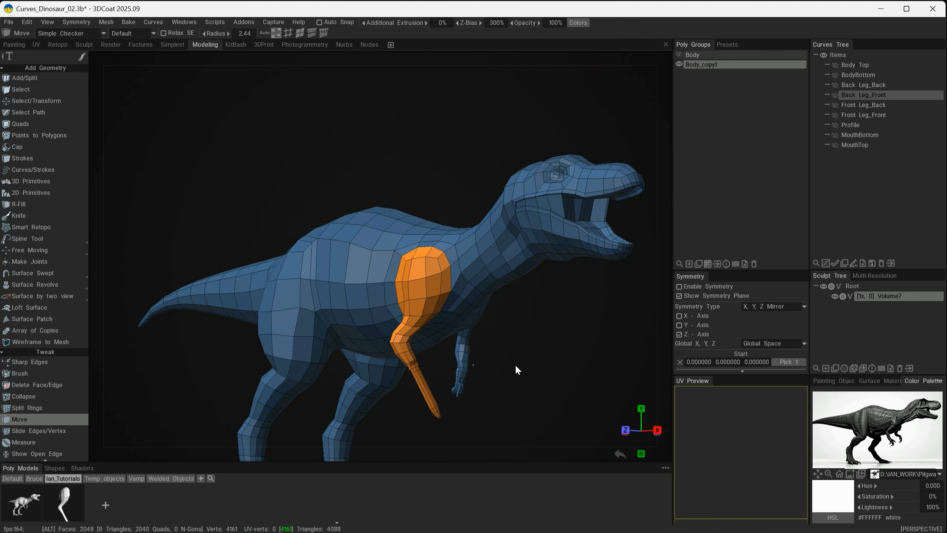
alt+middle_drag(516, 365, 512, 362)
alt+drag(499, 371, 401, 210)
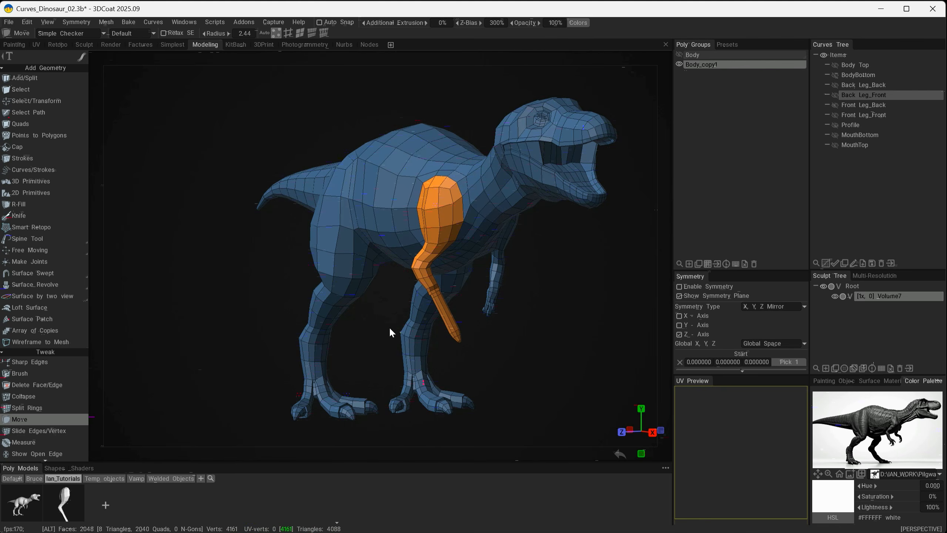
alt+drag(388, 323, 446, 345)
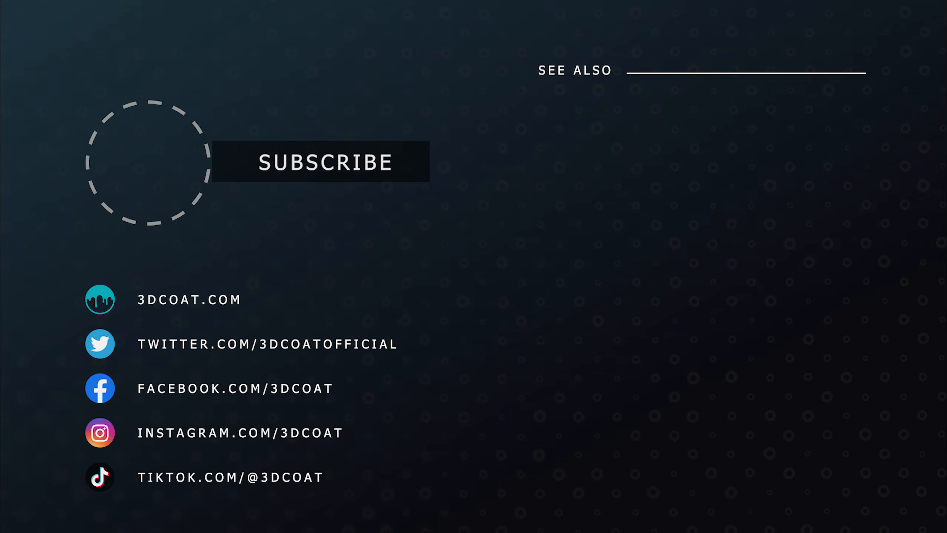